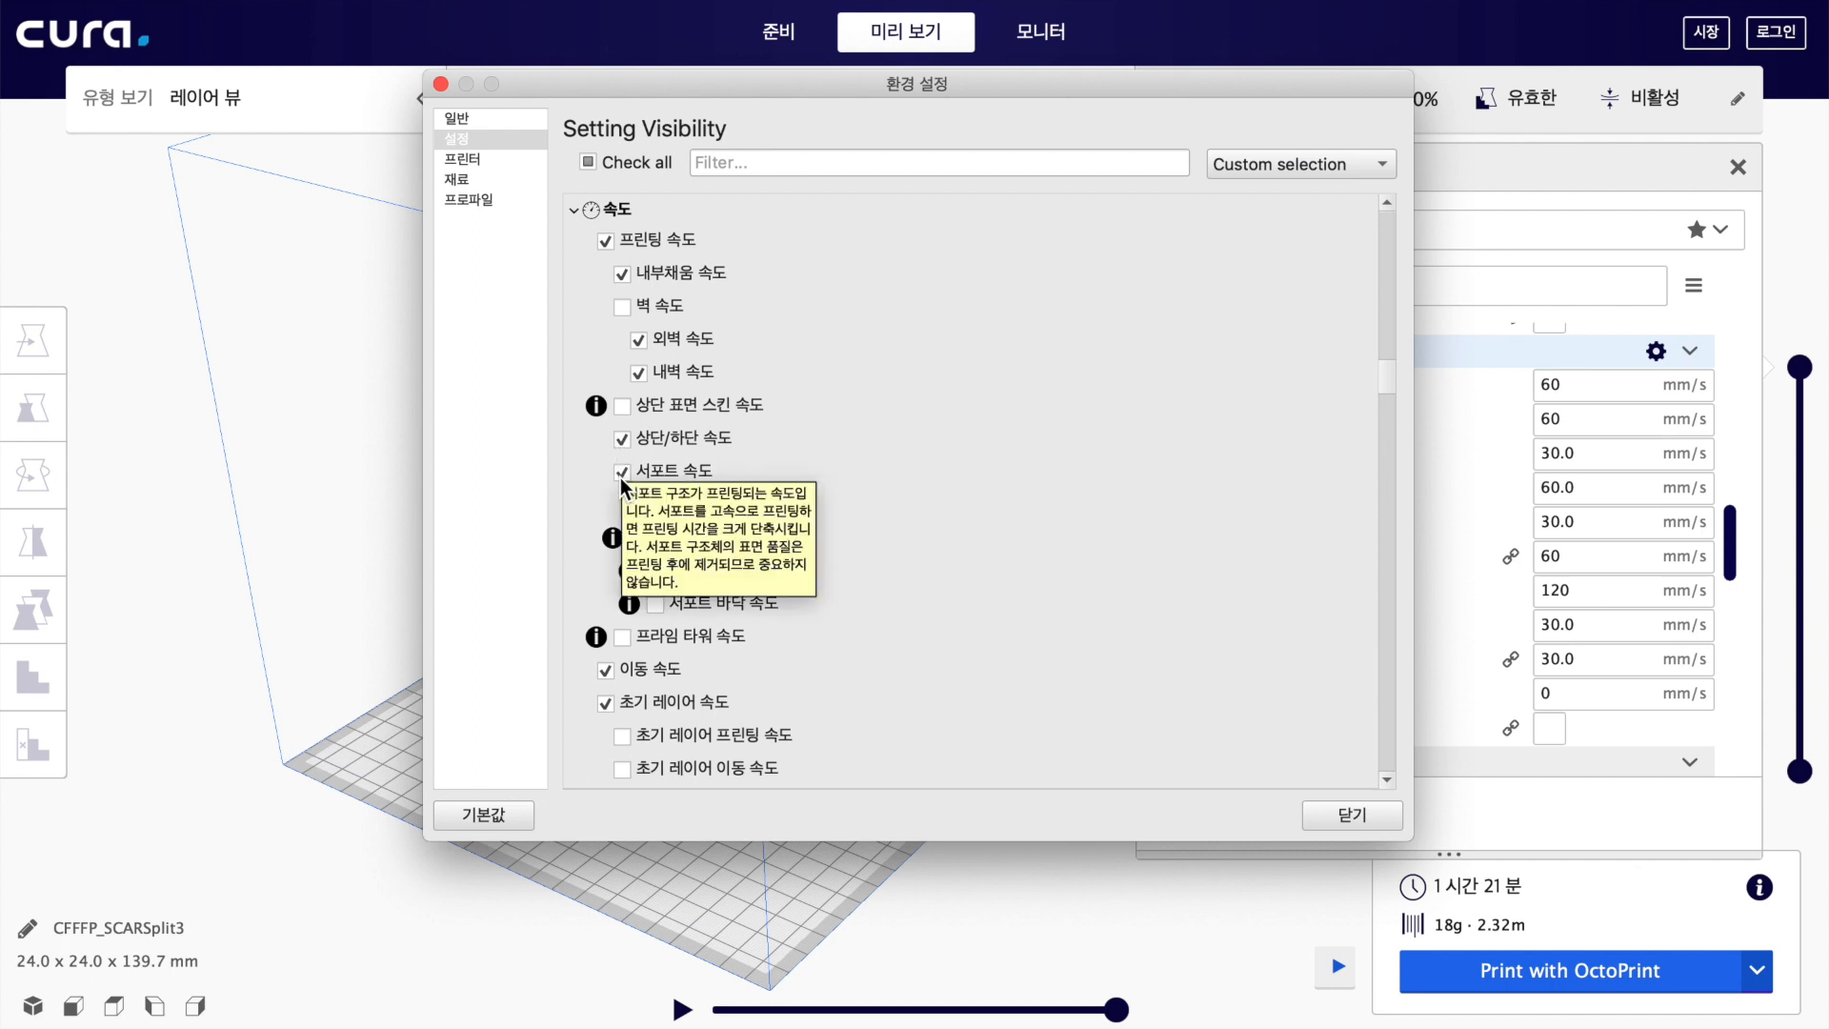
# - Review which speed (속도), acceleration and jerk options are enabled in the setting visibility list, and close the preferences
pyautogui.scroll(-3, 705, 660)
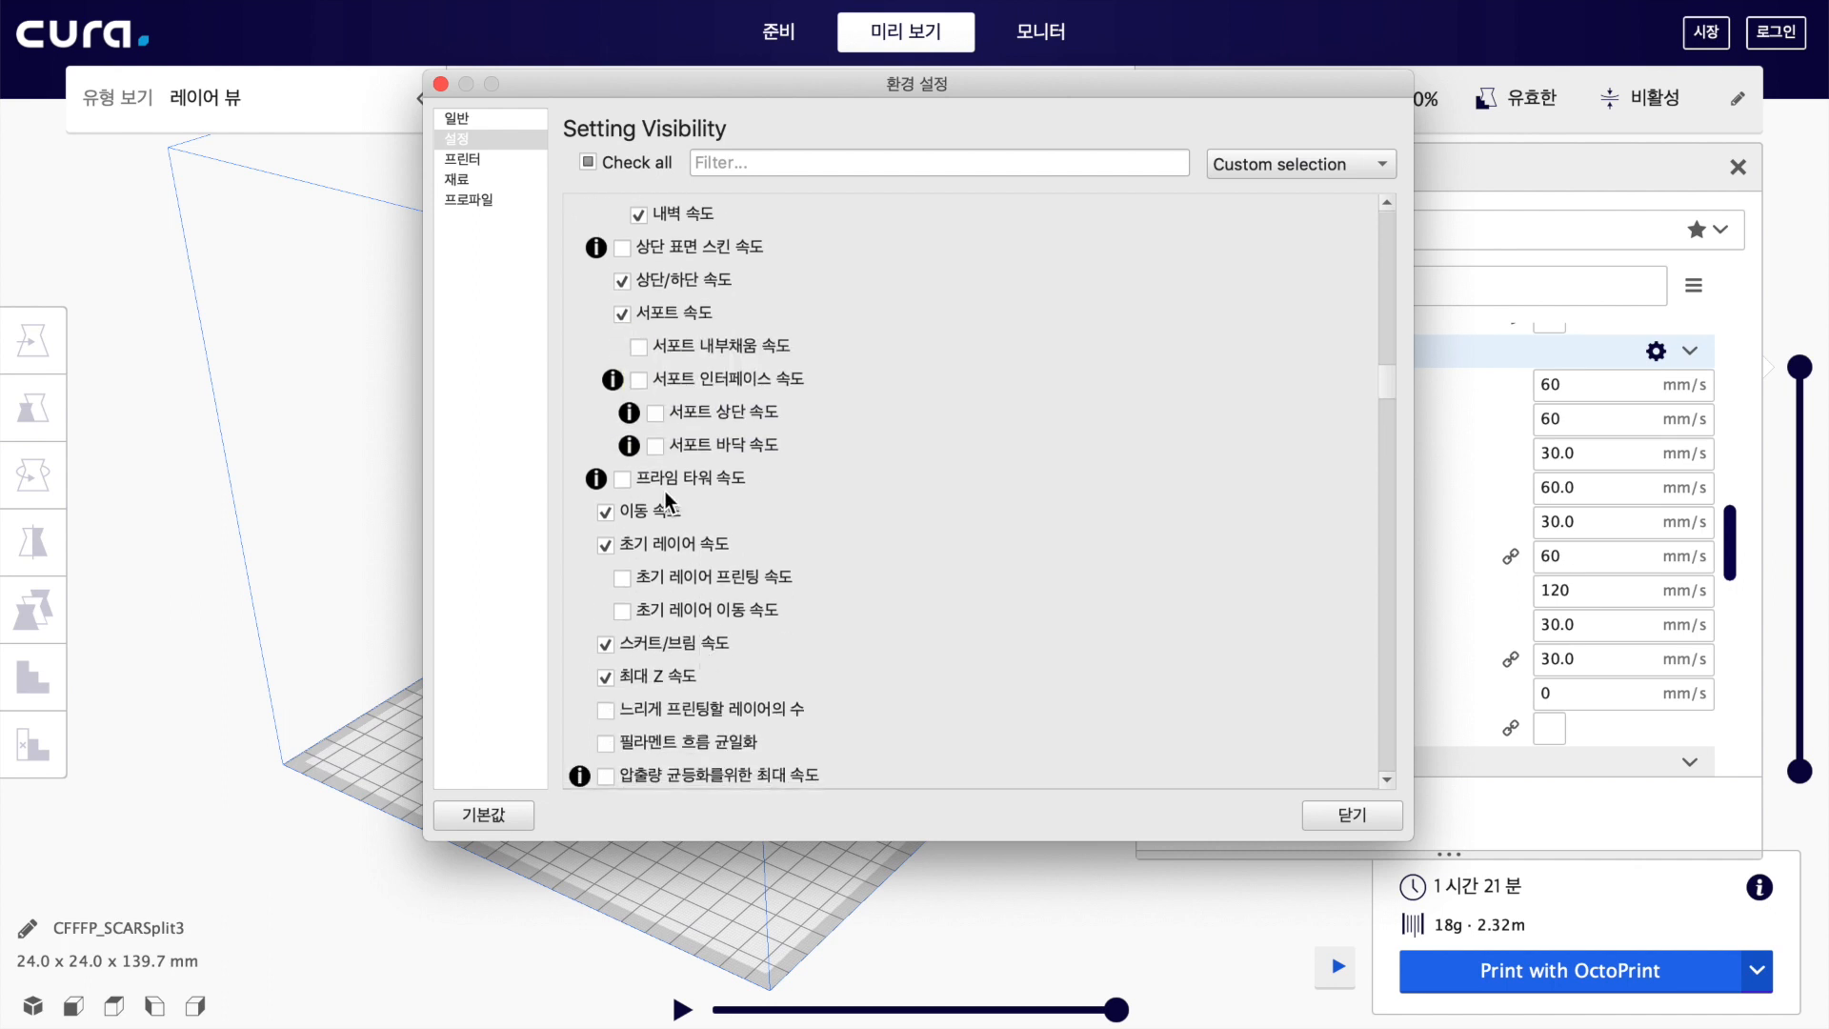
pyautogui.scroll(-3, 654, 545)
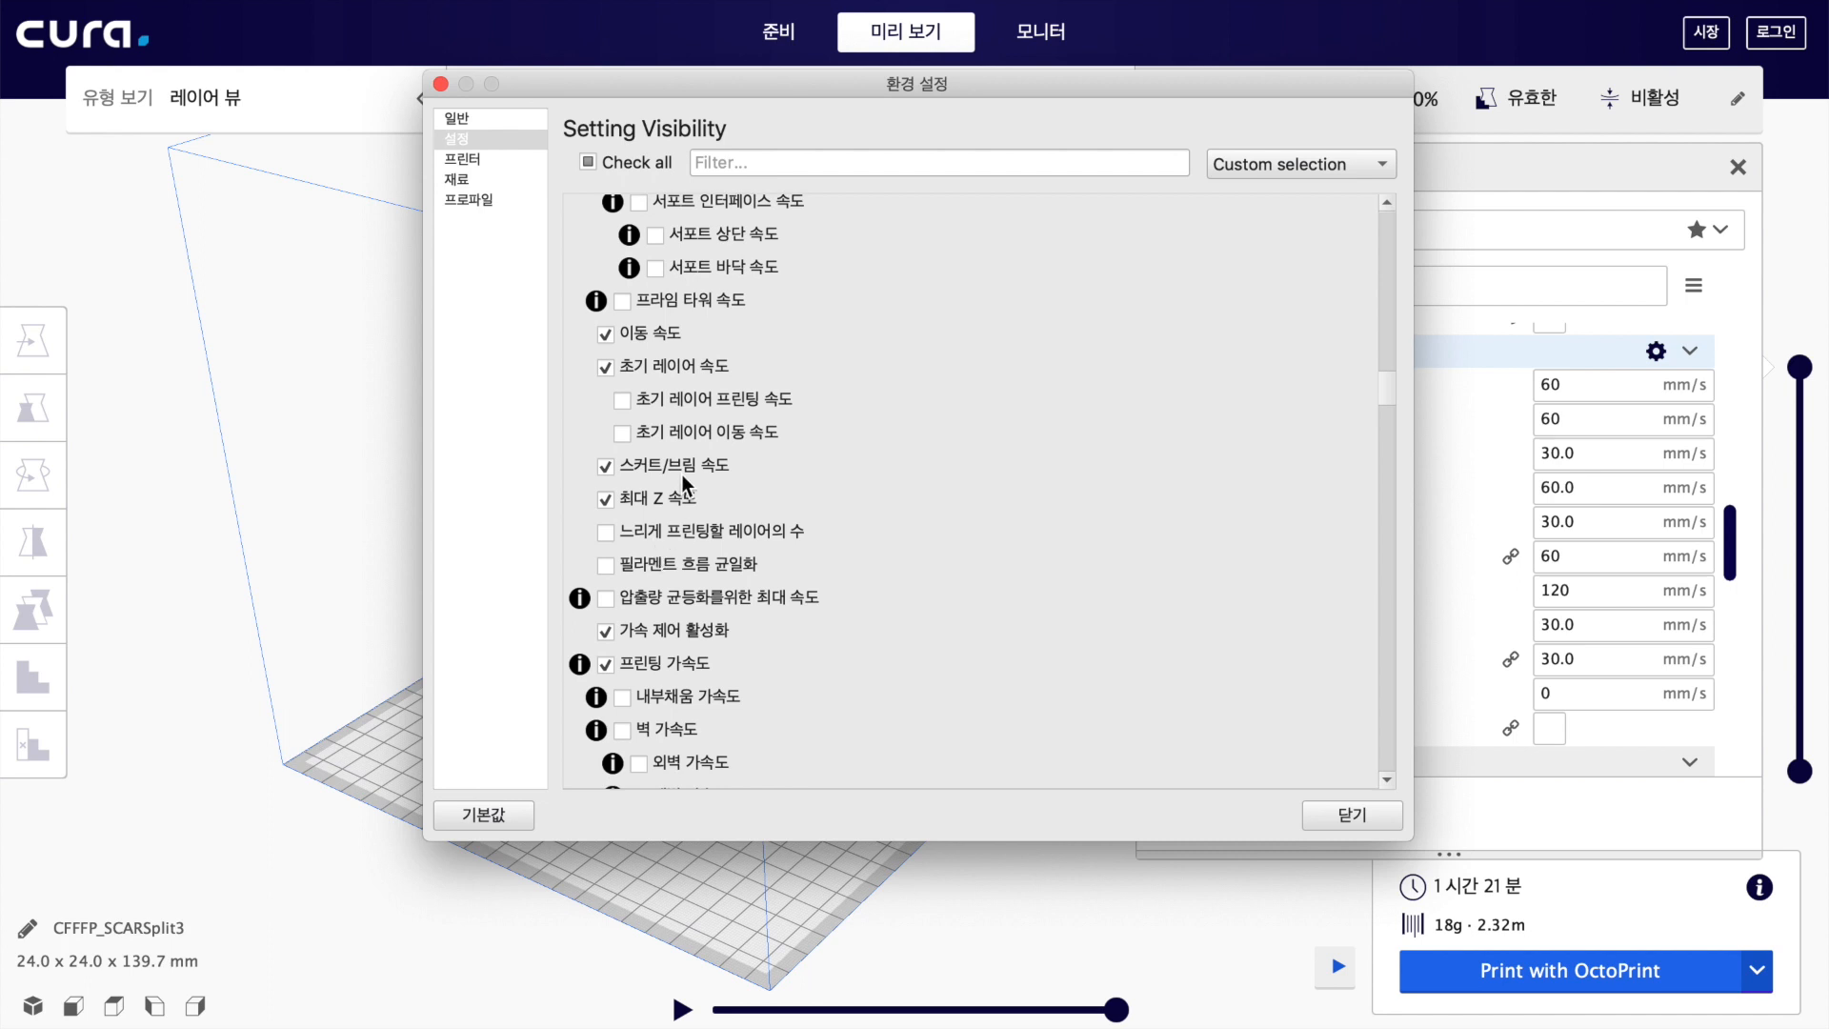
pyautogui.moveTo(675, 507)
pyautogui.scroll(-2, 757, 507)
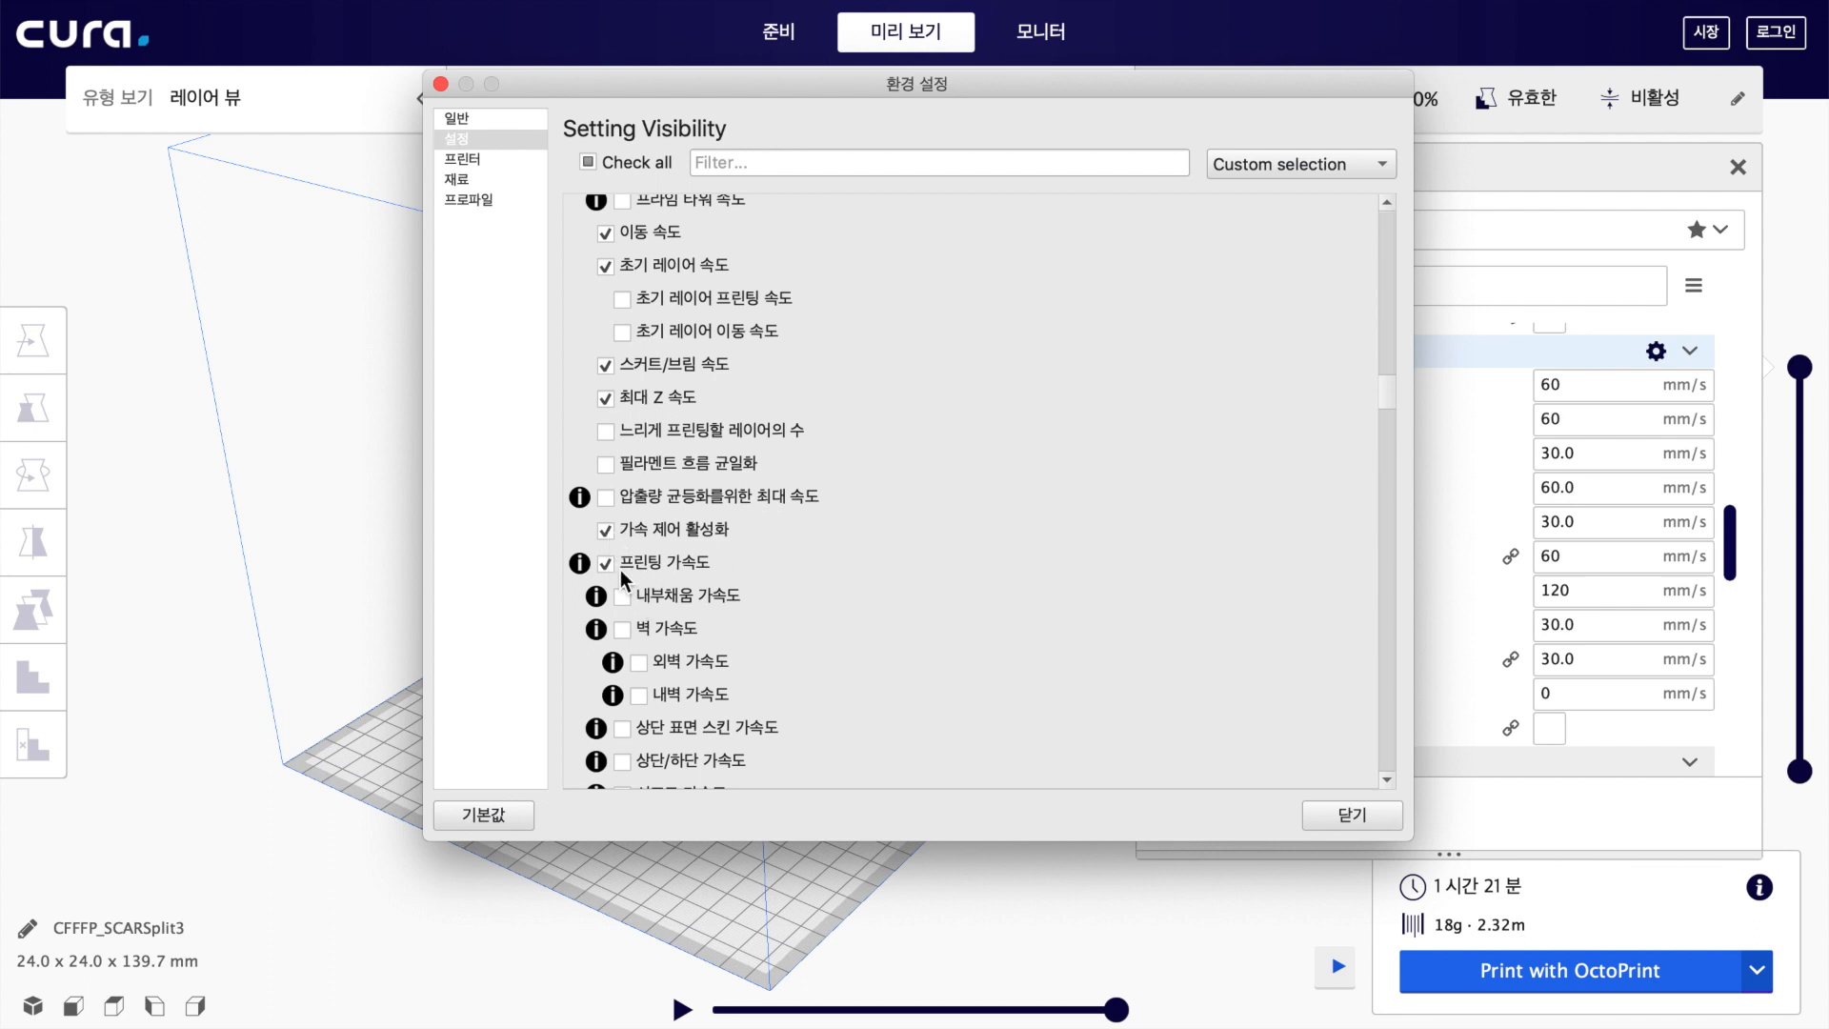
pyautogui.scroll(-10, 726, 575)
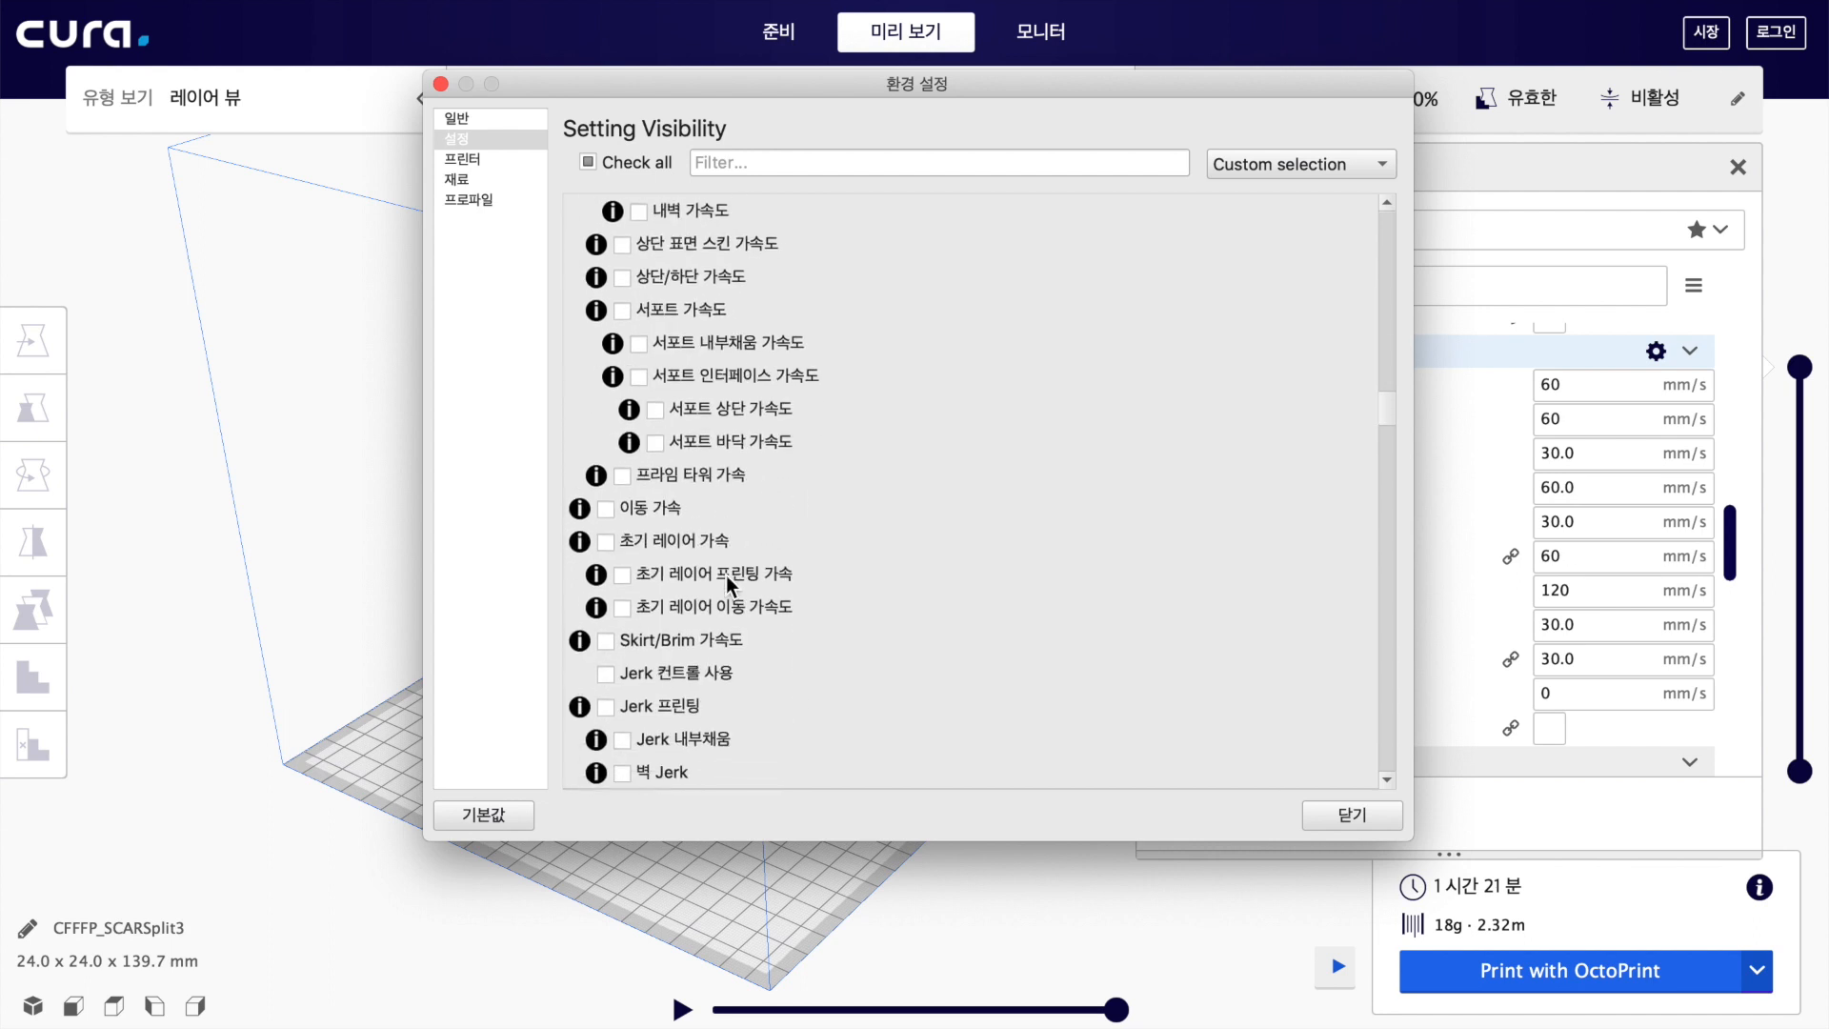
pyautogui.scroll(-12, 726, 575)
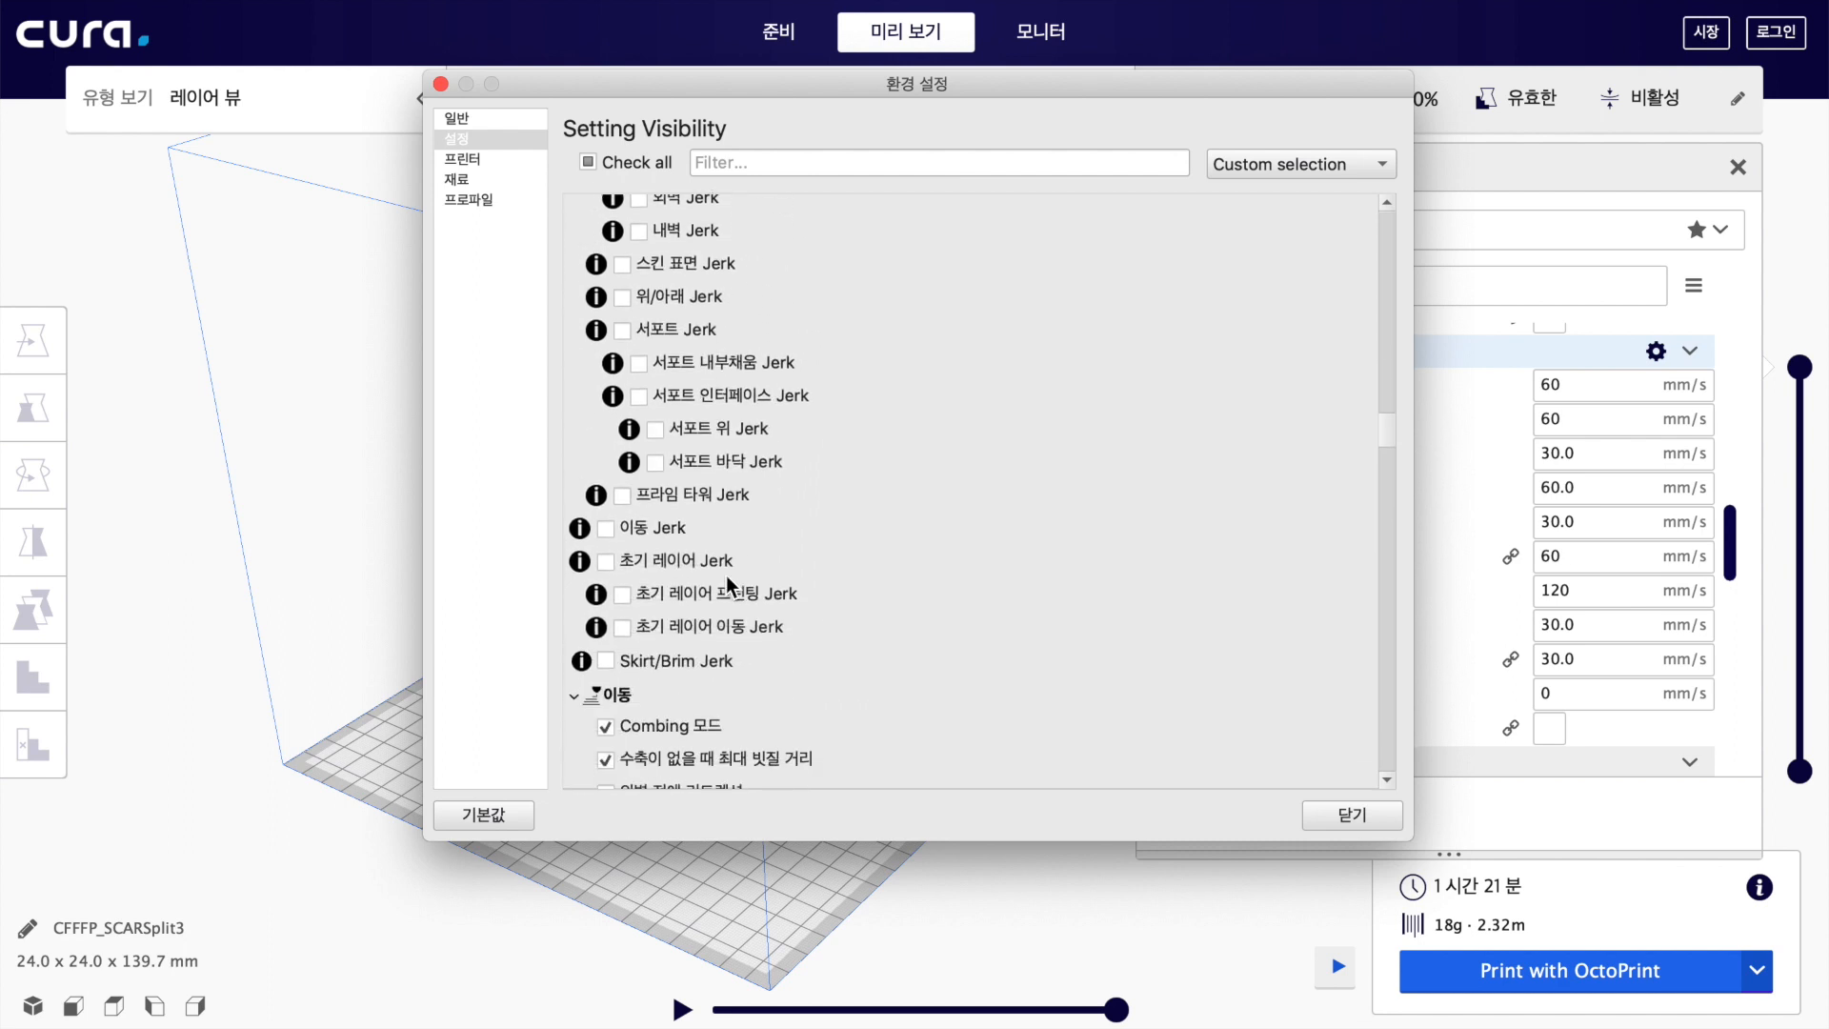
pyautogui.press('Escape')
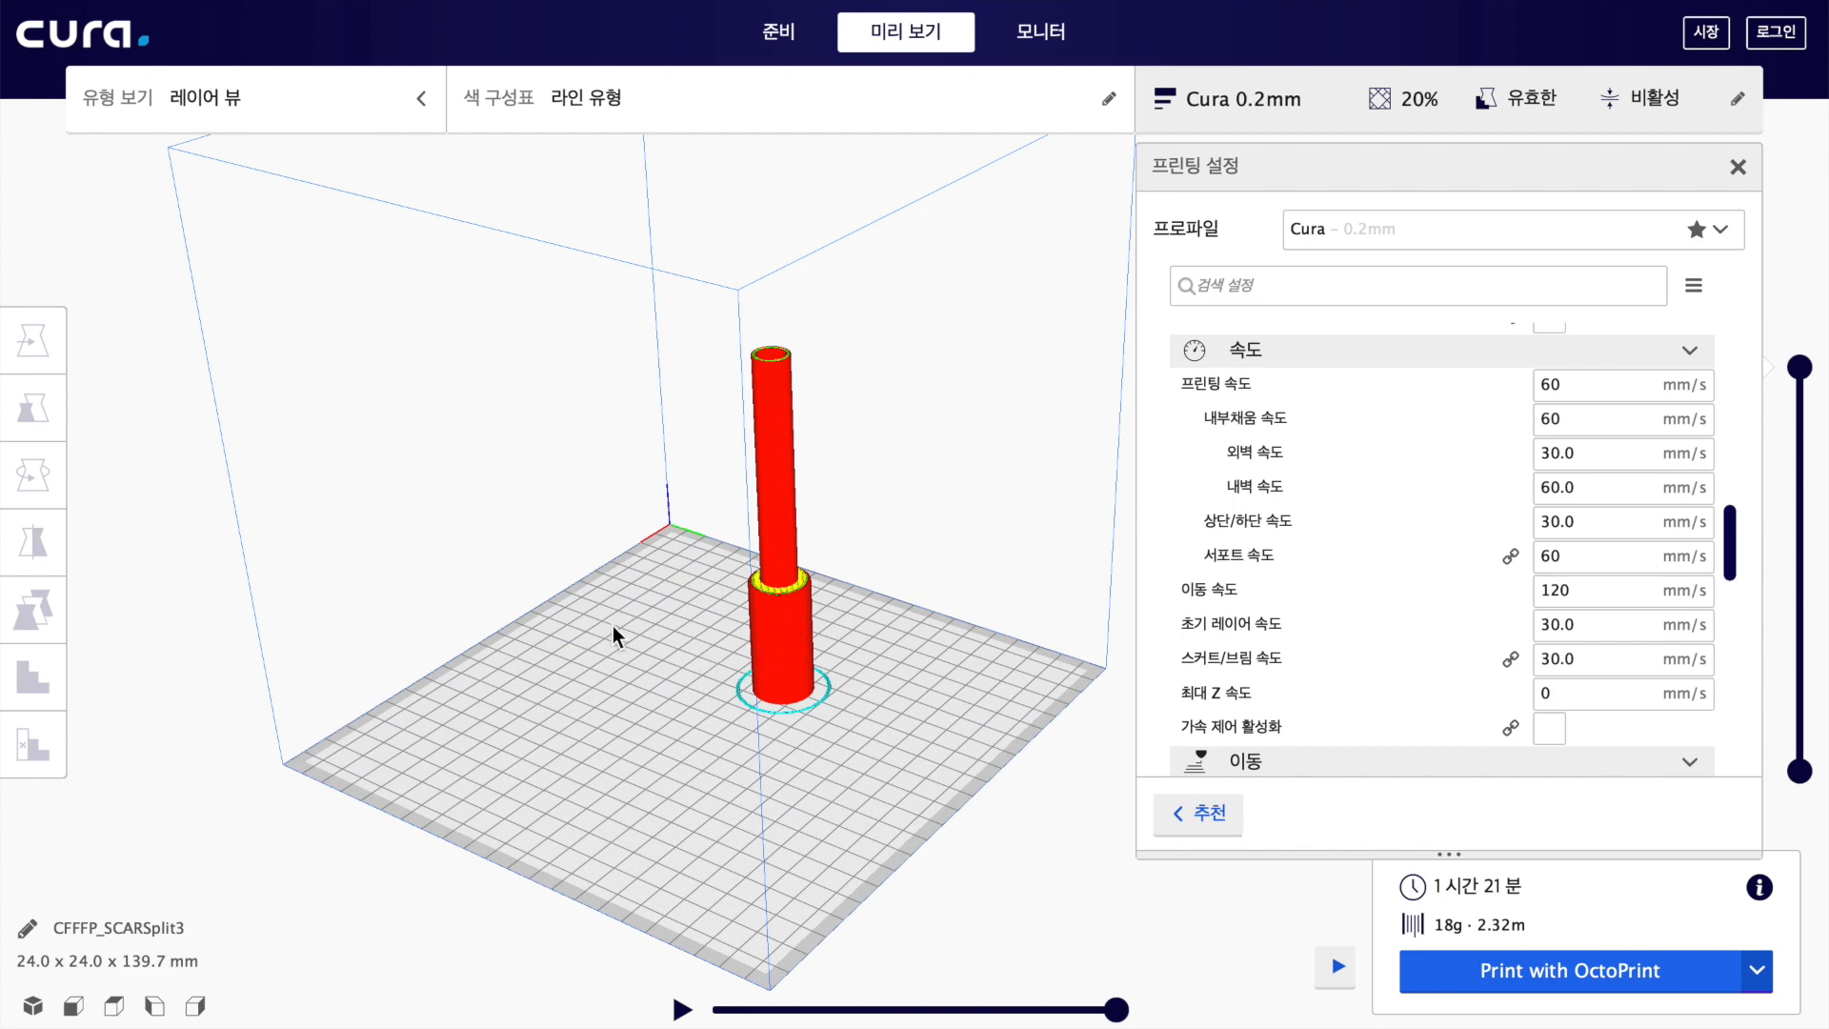
# - Set the overall print speed (프린팅 속도) to 80 mm/s
pyautogui.moveTo(1277, 394)
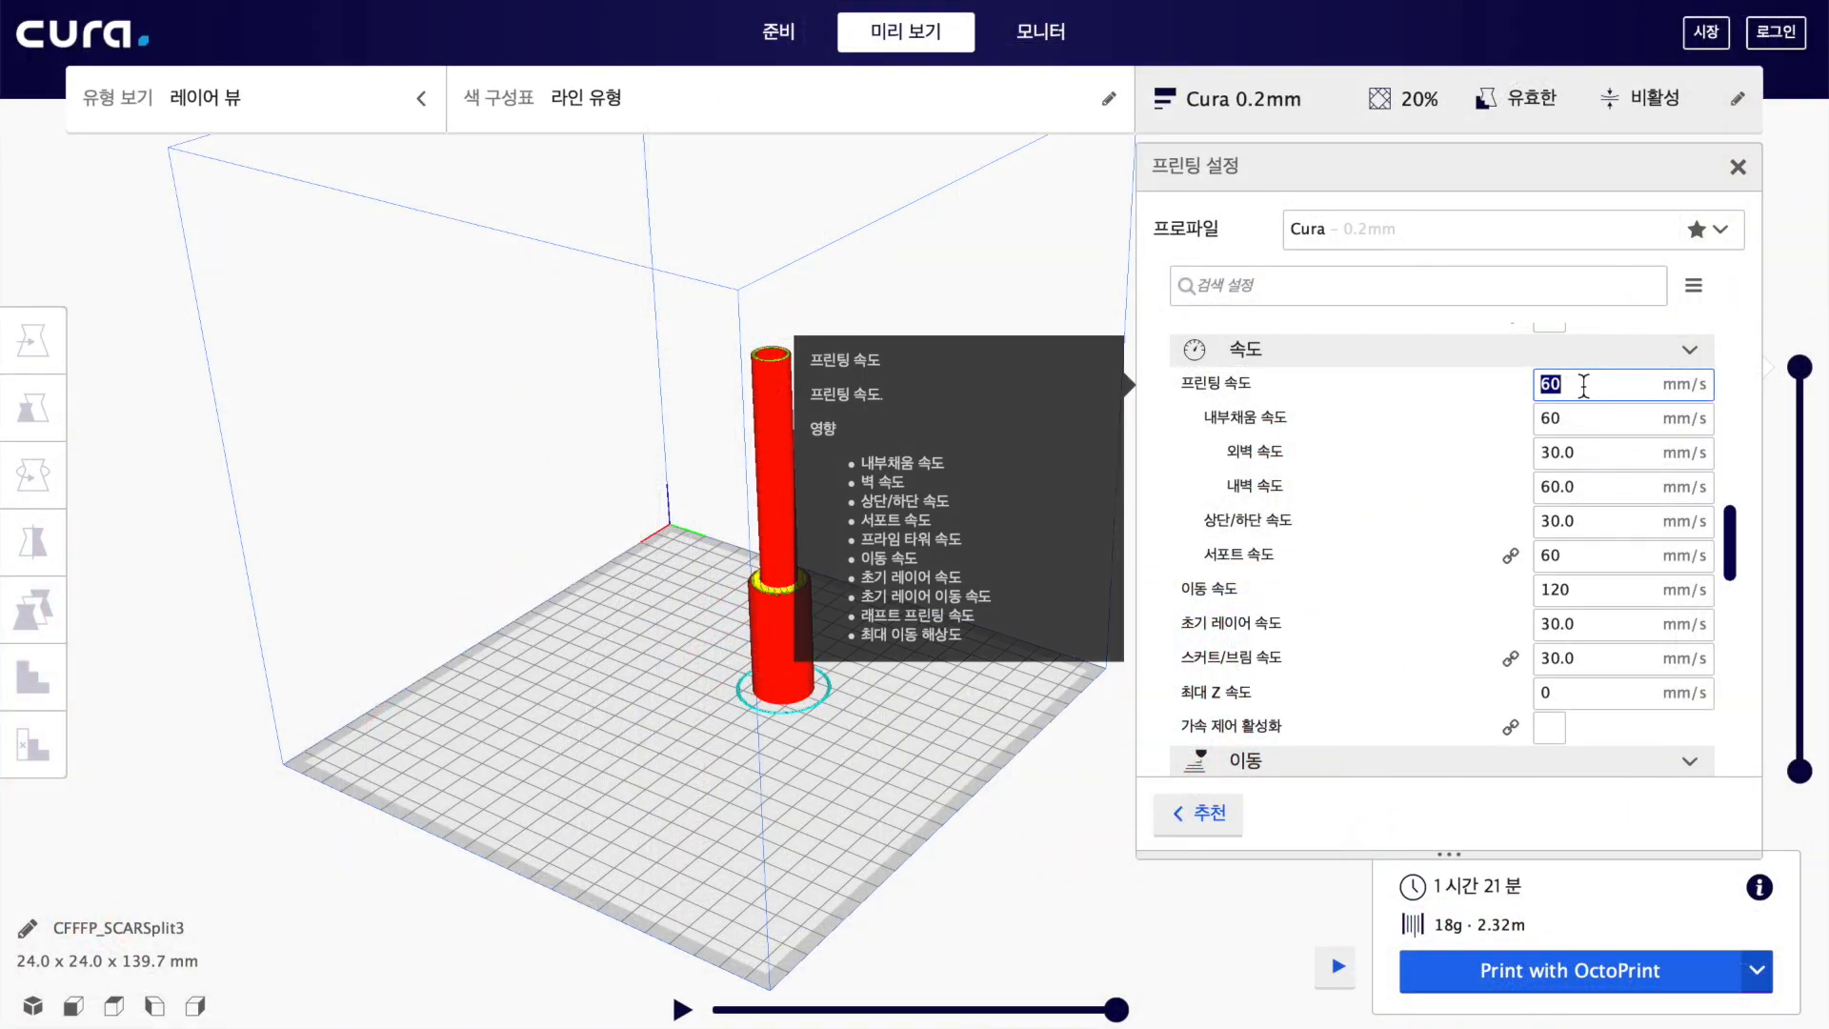
pyautogui.click(1576, 385)
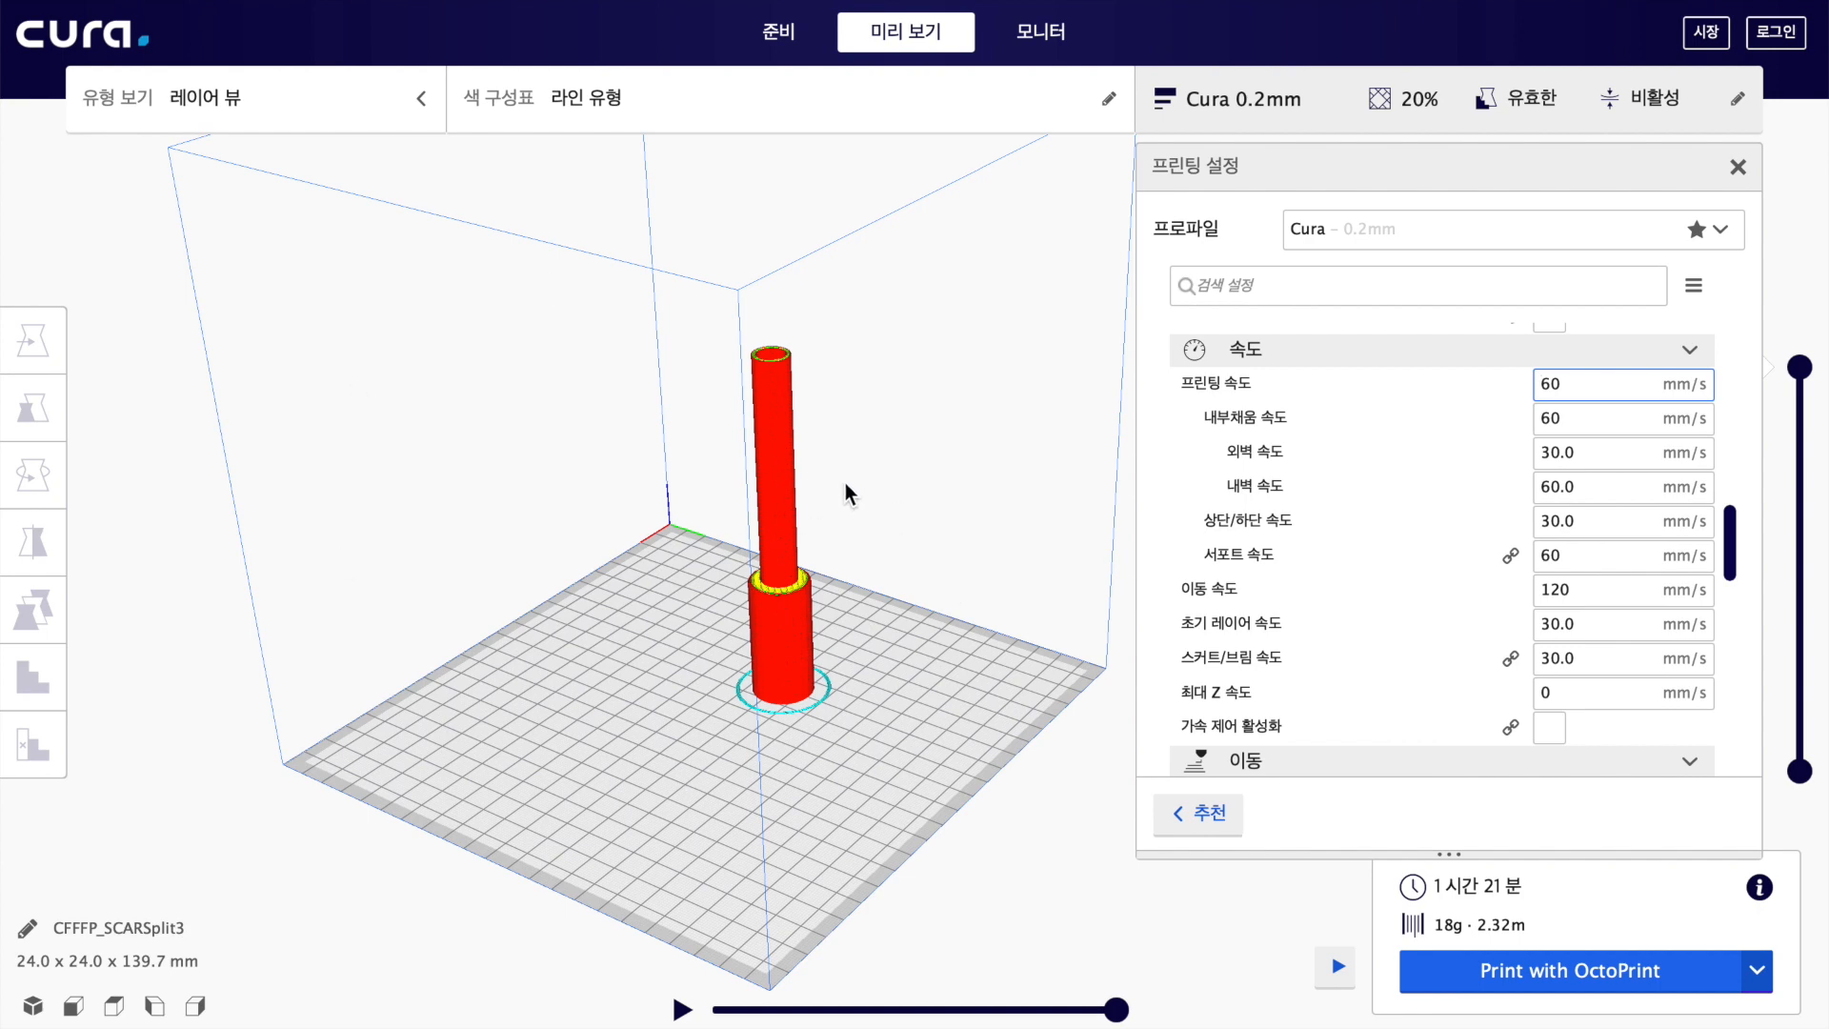
pyautogui.click(1551, 386)
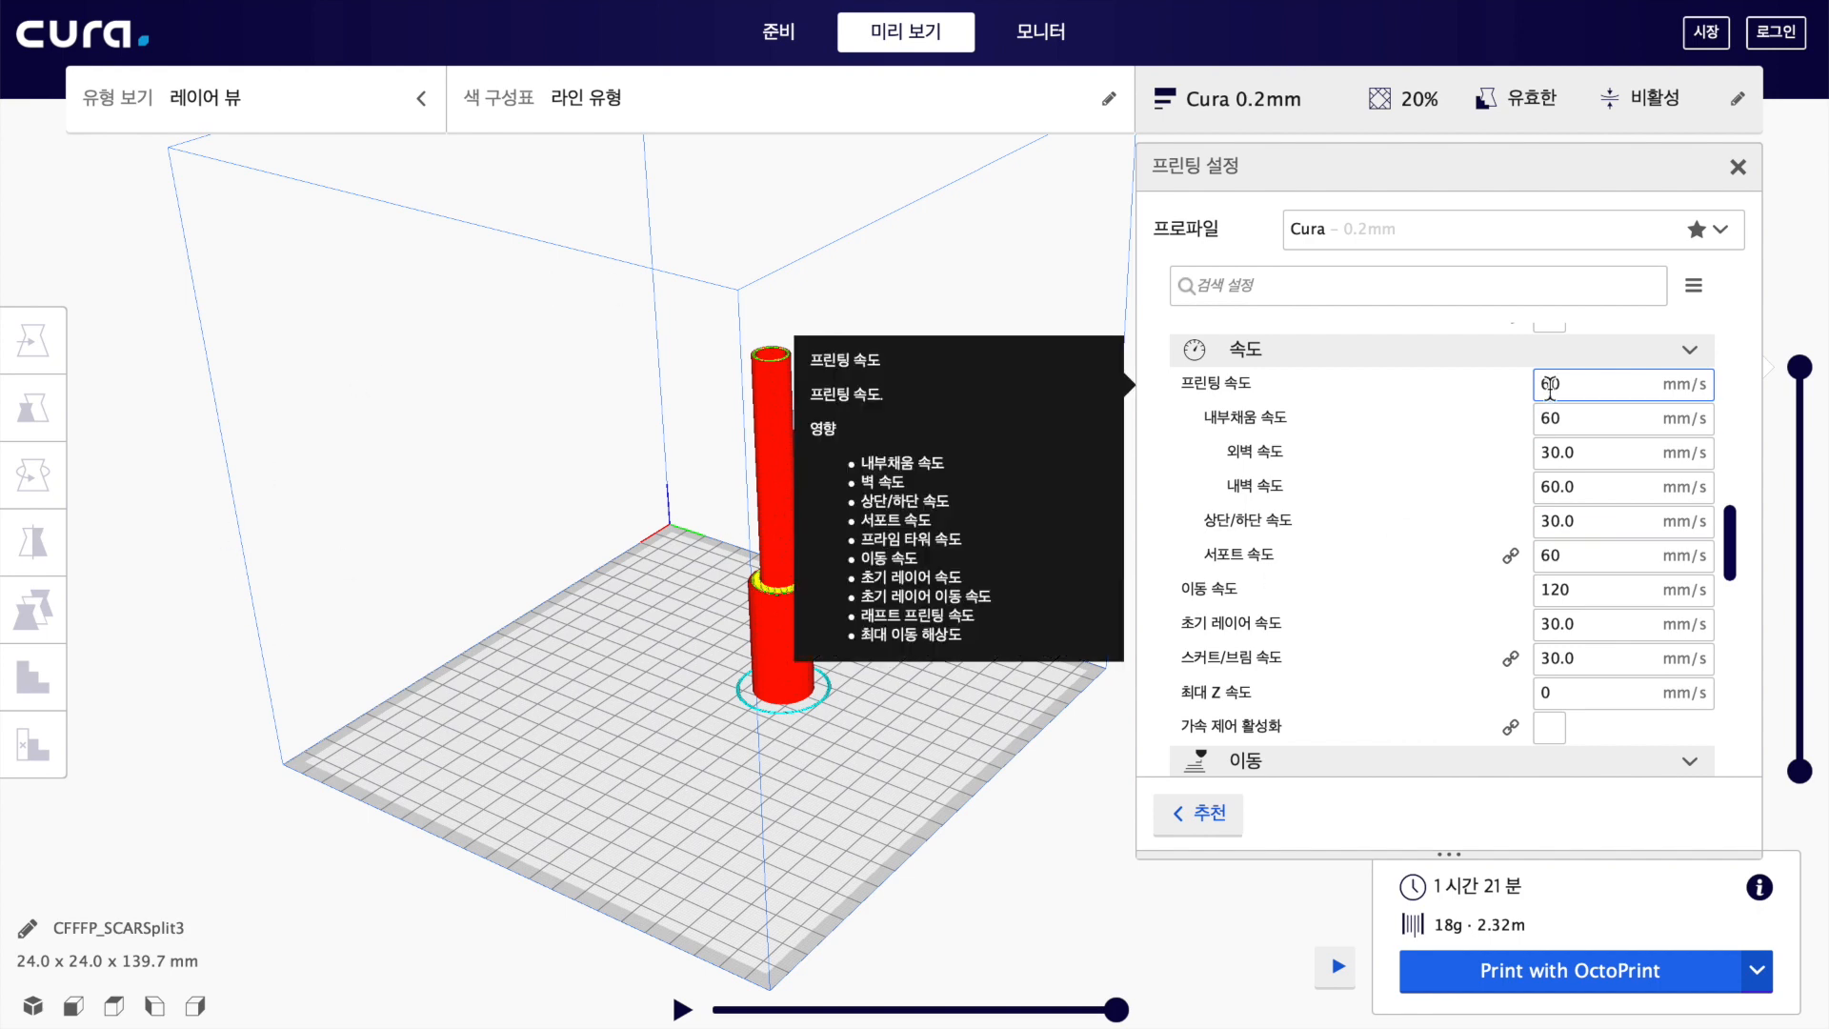
pyautogui.press('Delete')
pyautogui.write('8')
# - Return the print speed (프린팅 속도) to 60 mm/s
pyautogui.doubleClick(1557, 390)
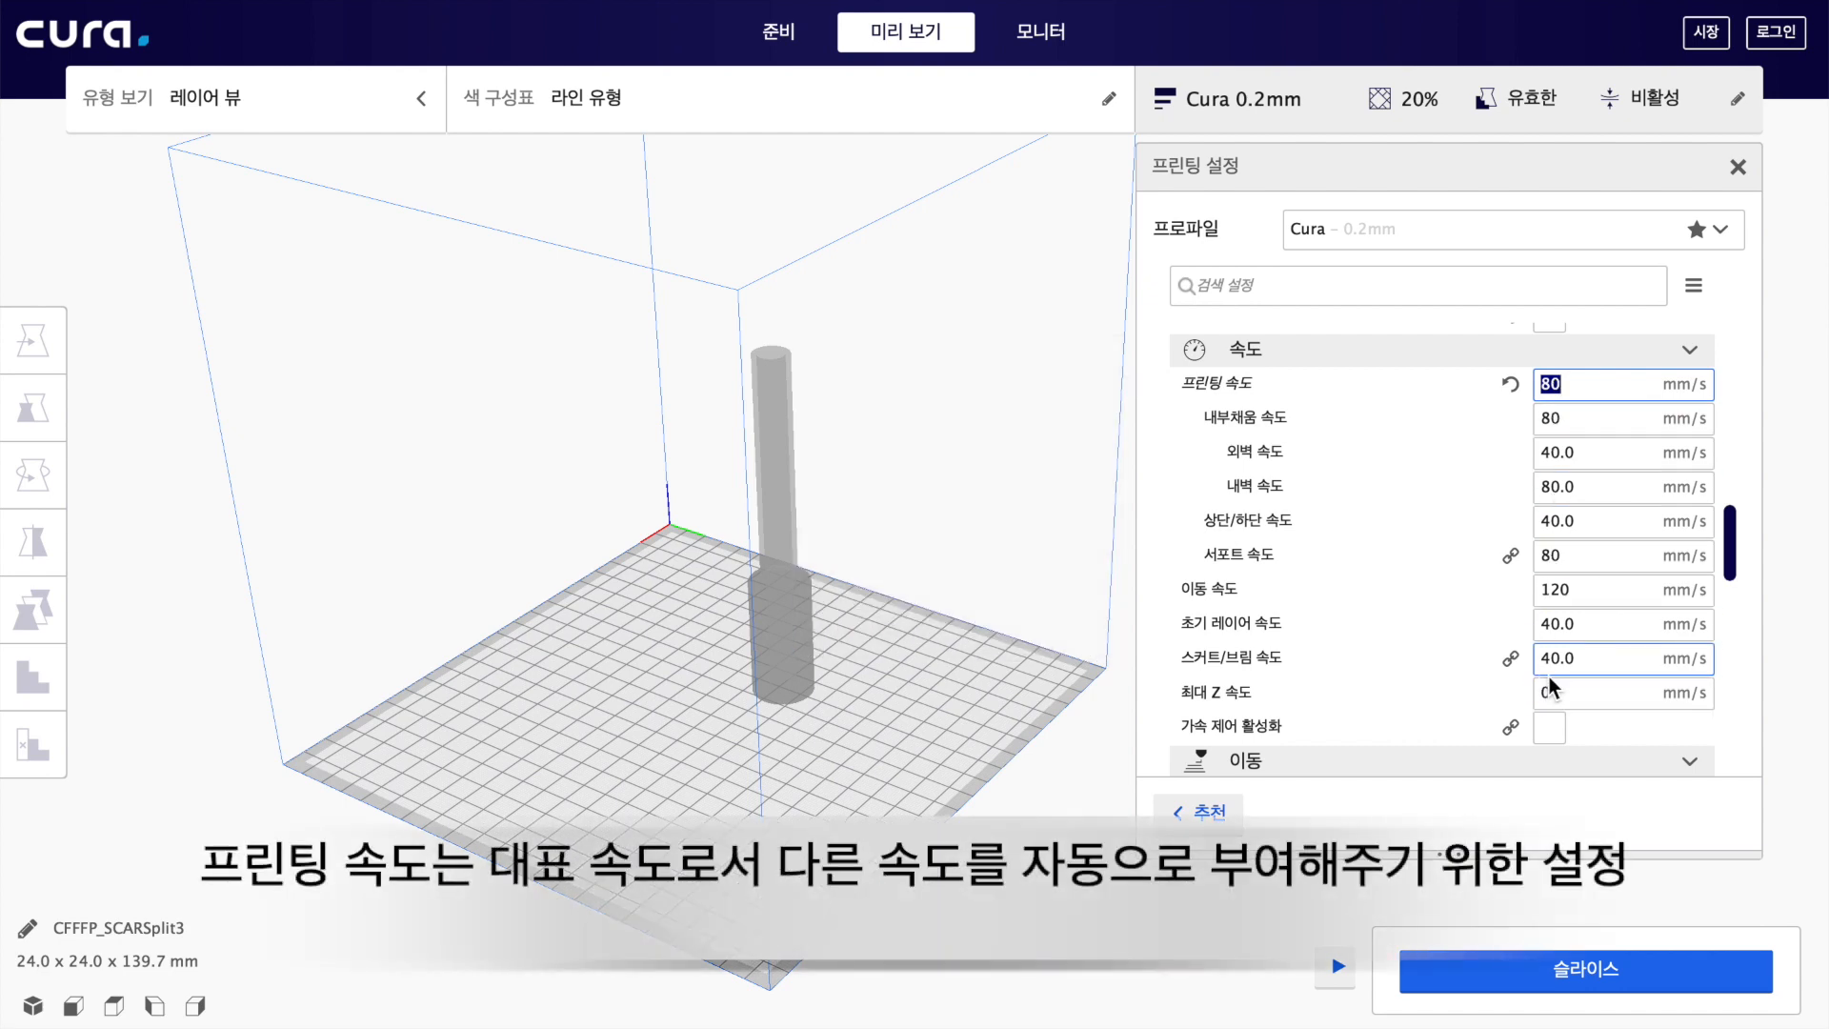
pyautogui.moveTo(1597, 390)
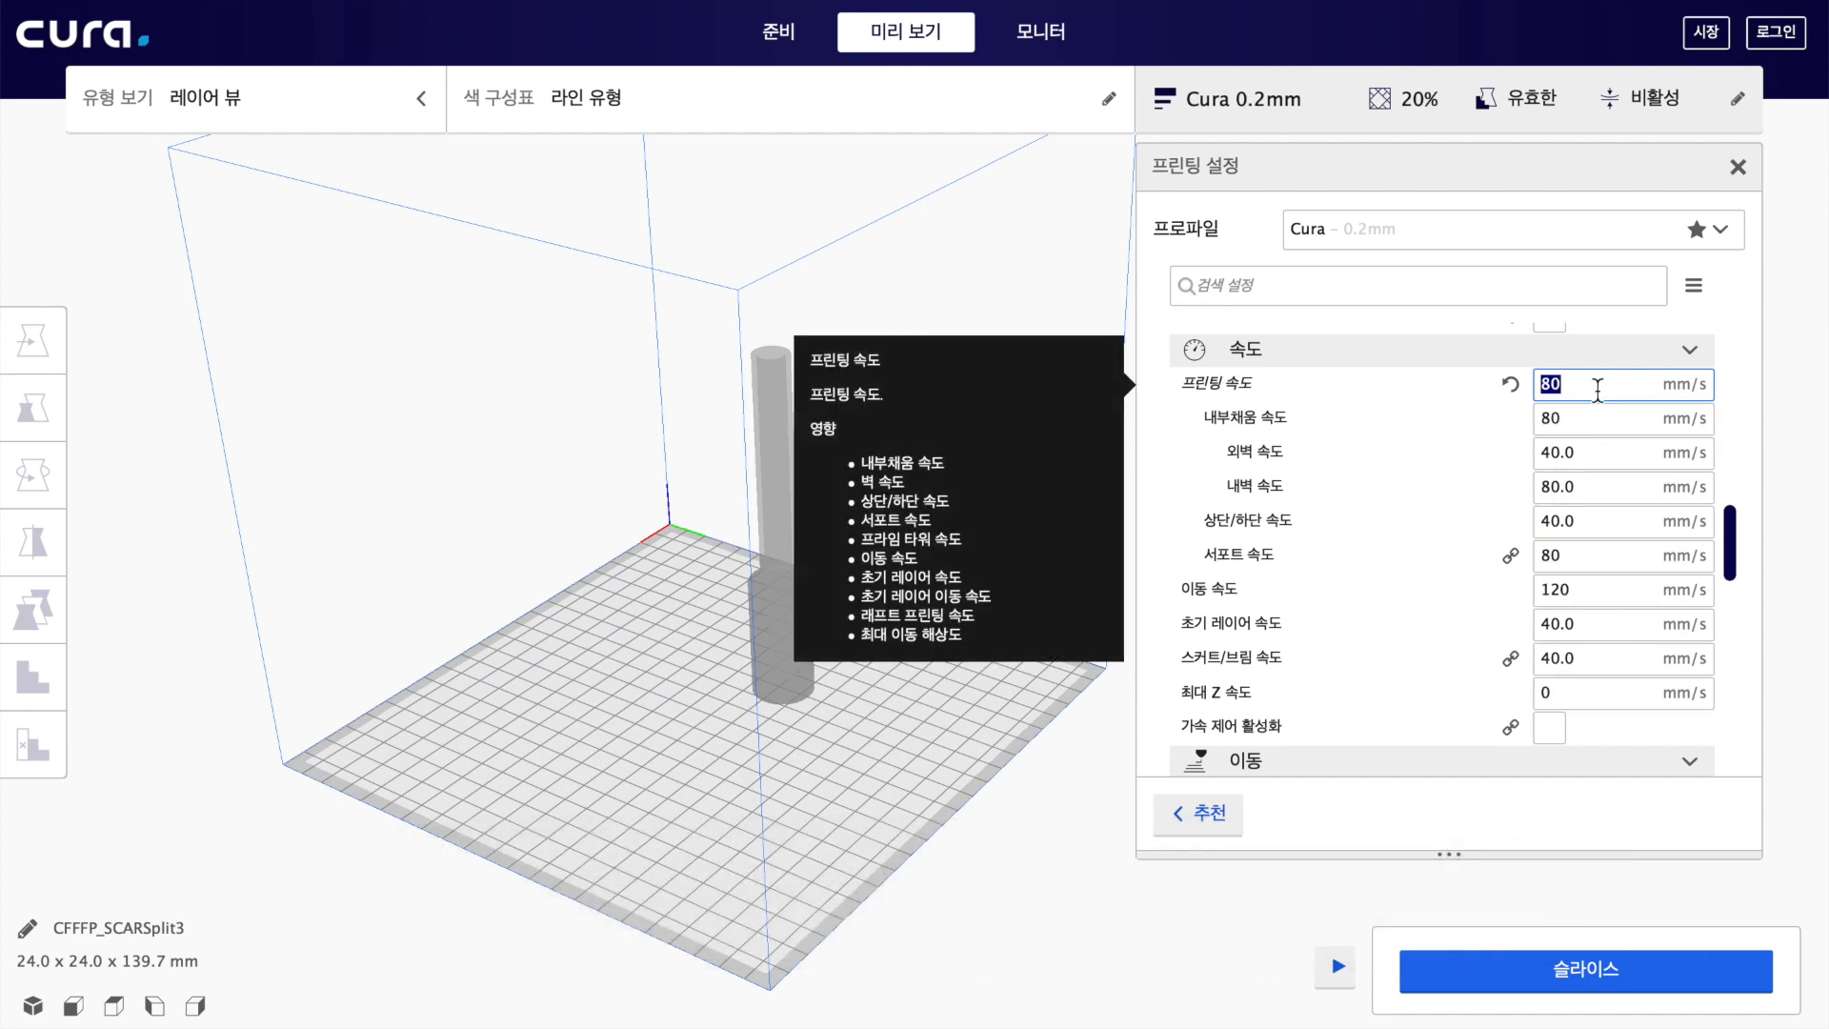
pyautogui.write('60')
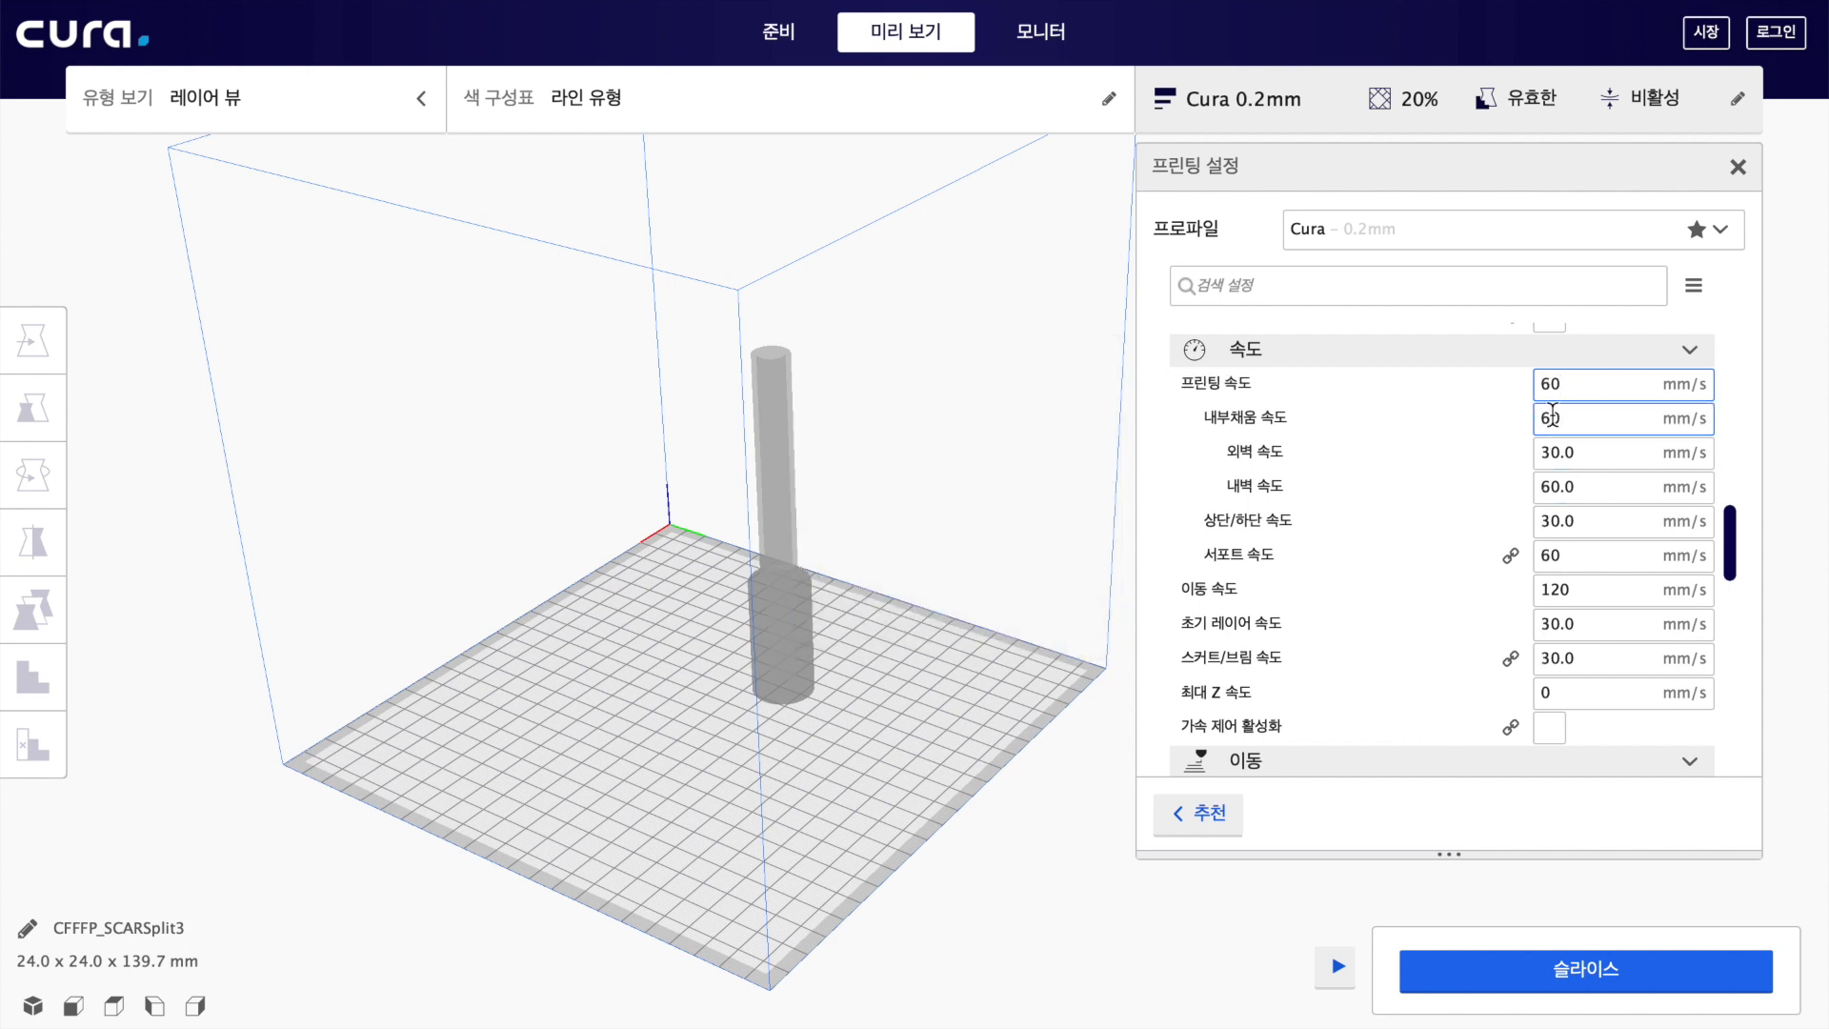
# - Set the print speed (프린팅 속도) to 20 mm/s
pyautogui.click(1581, 389)
pyautogui.doubleClick(1581, 391)
pyautogui.write('20')
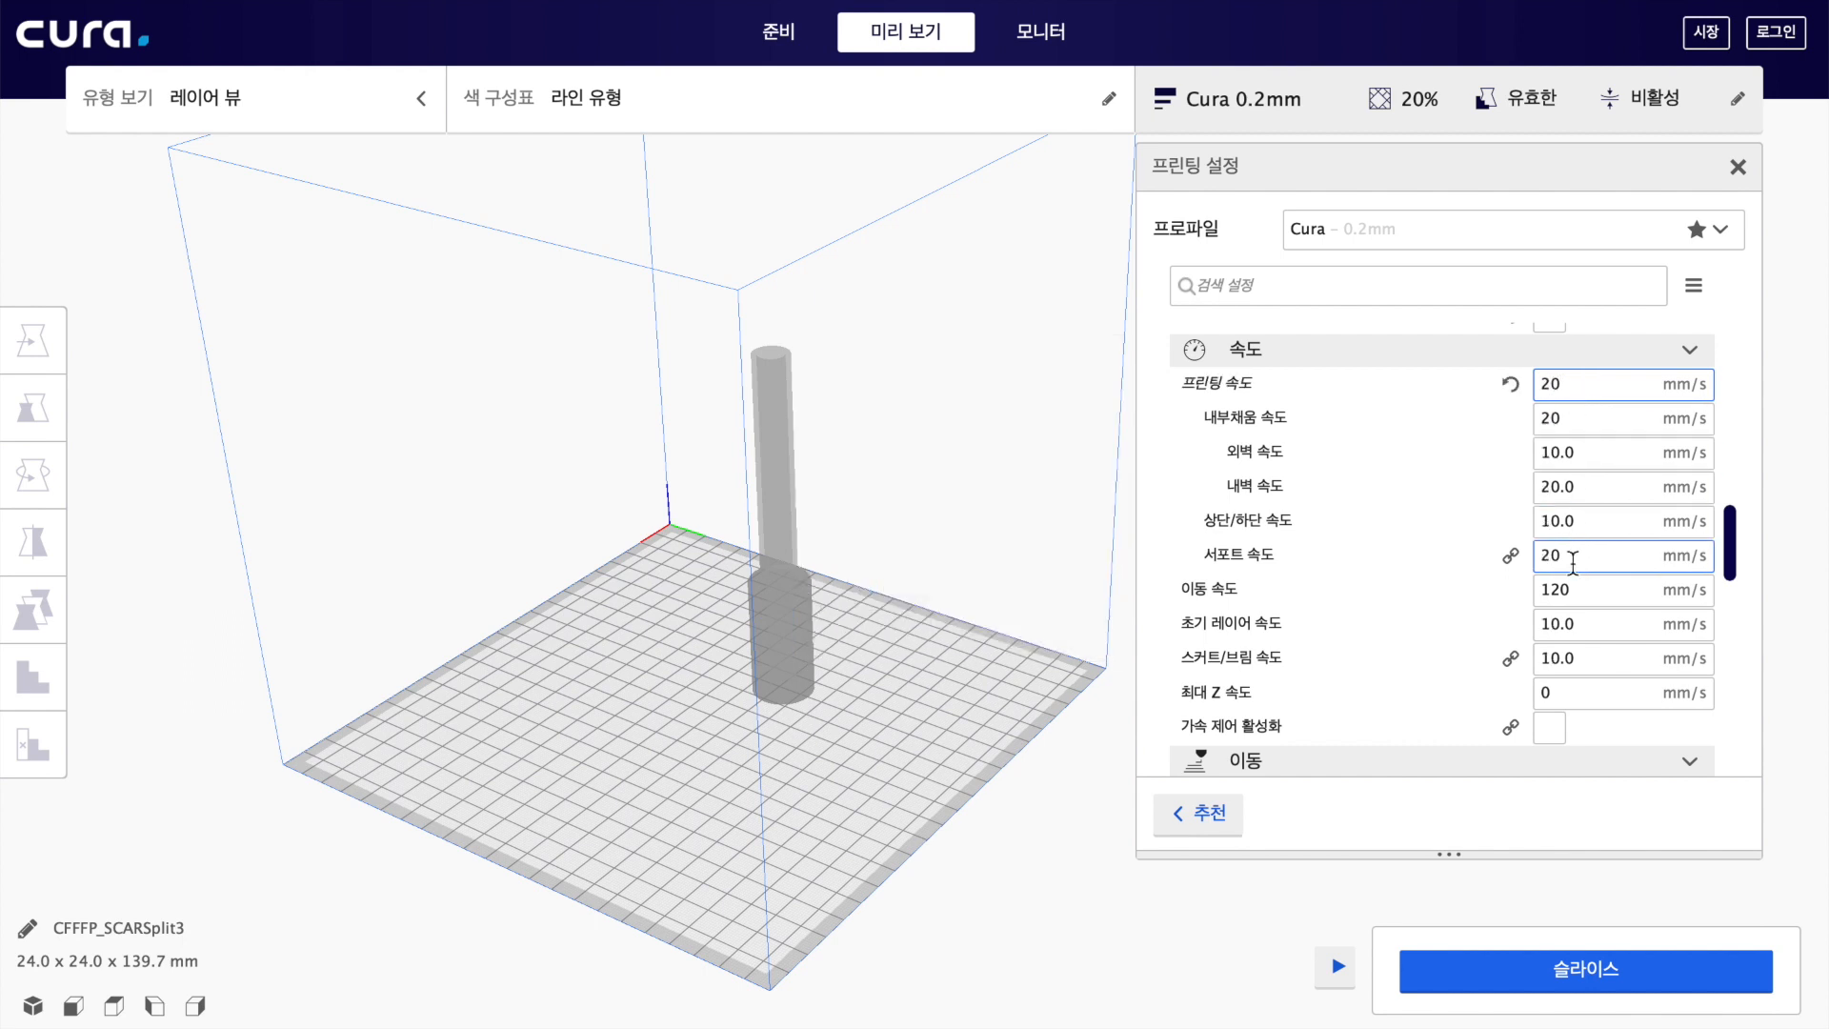
# - Restore the print speed (프린팅 속도) to 60 mm/s
pyautogui.doubleClick(1583, 385)
pyautogui.click(1583, 385)
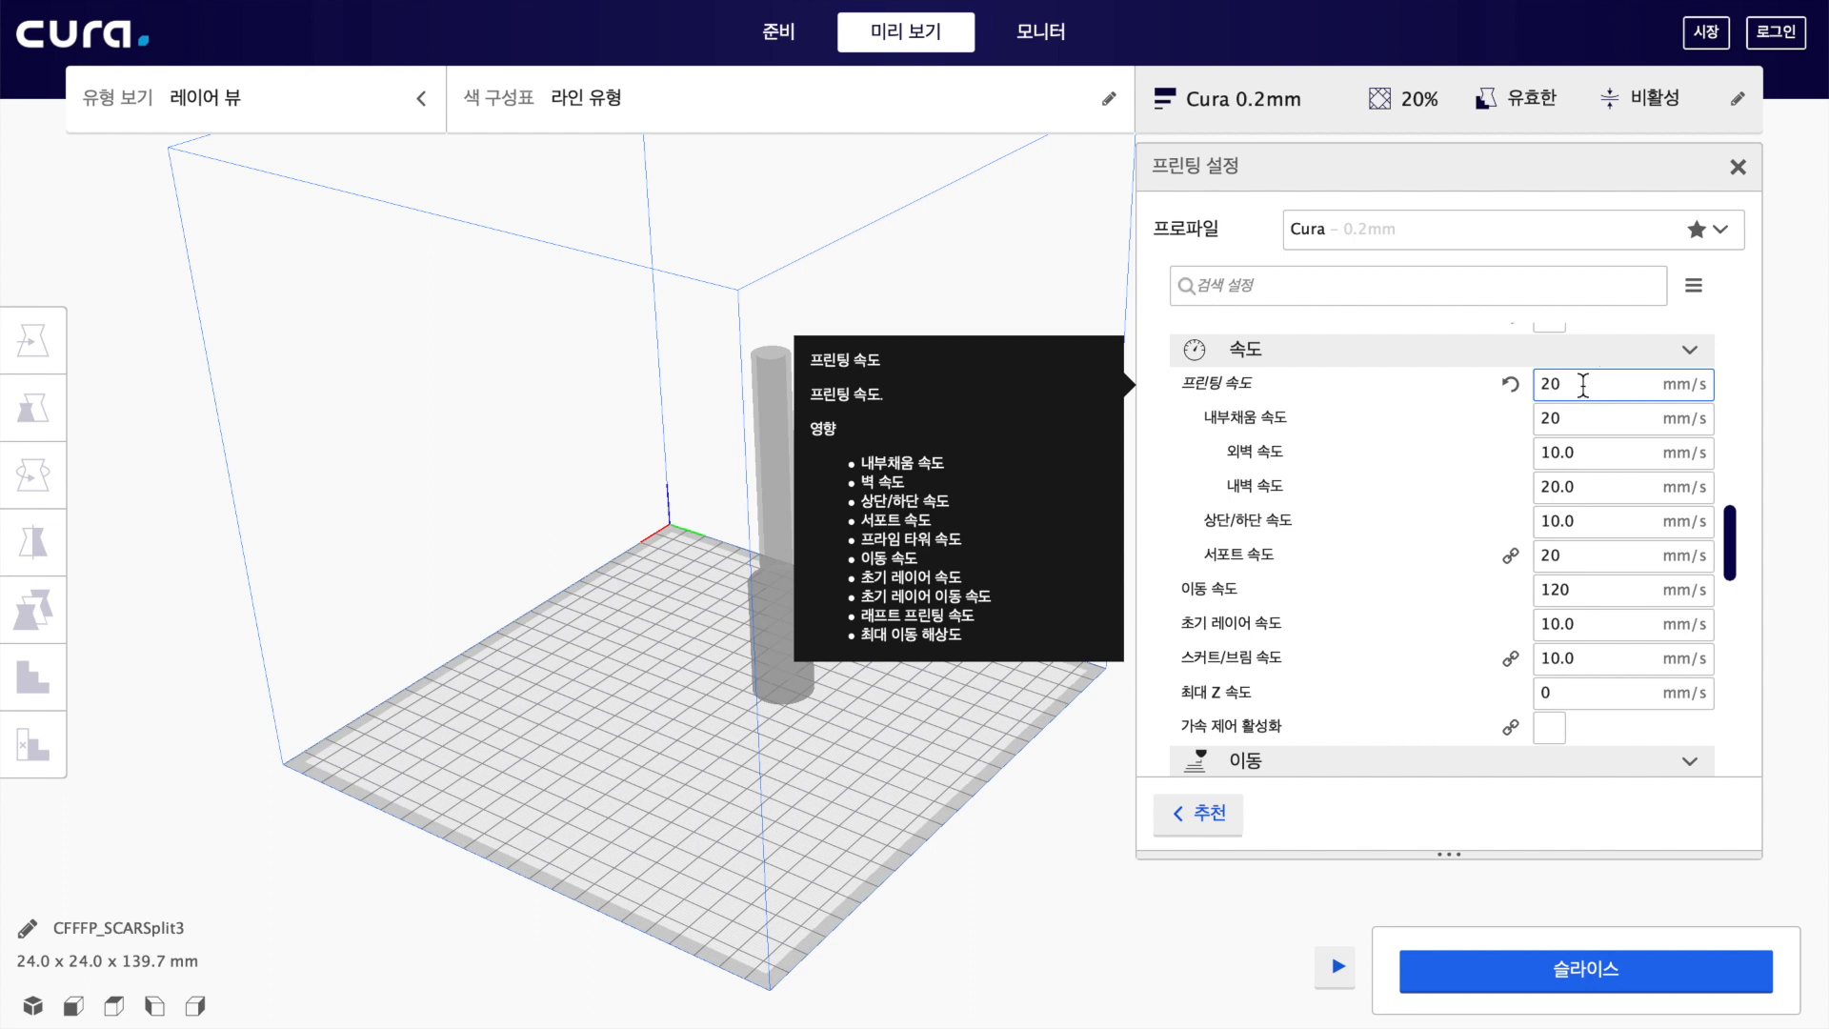
pyautogui.doubleClick(1583, 384)
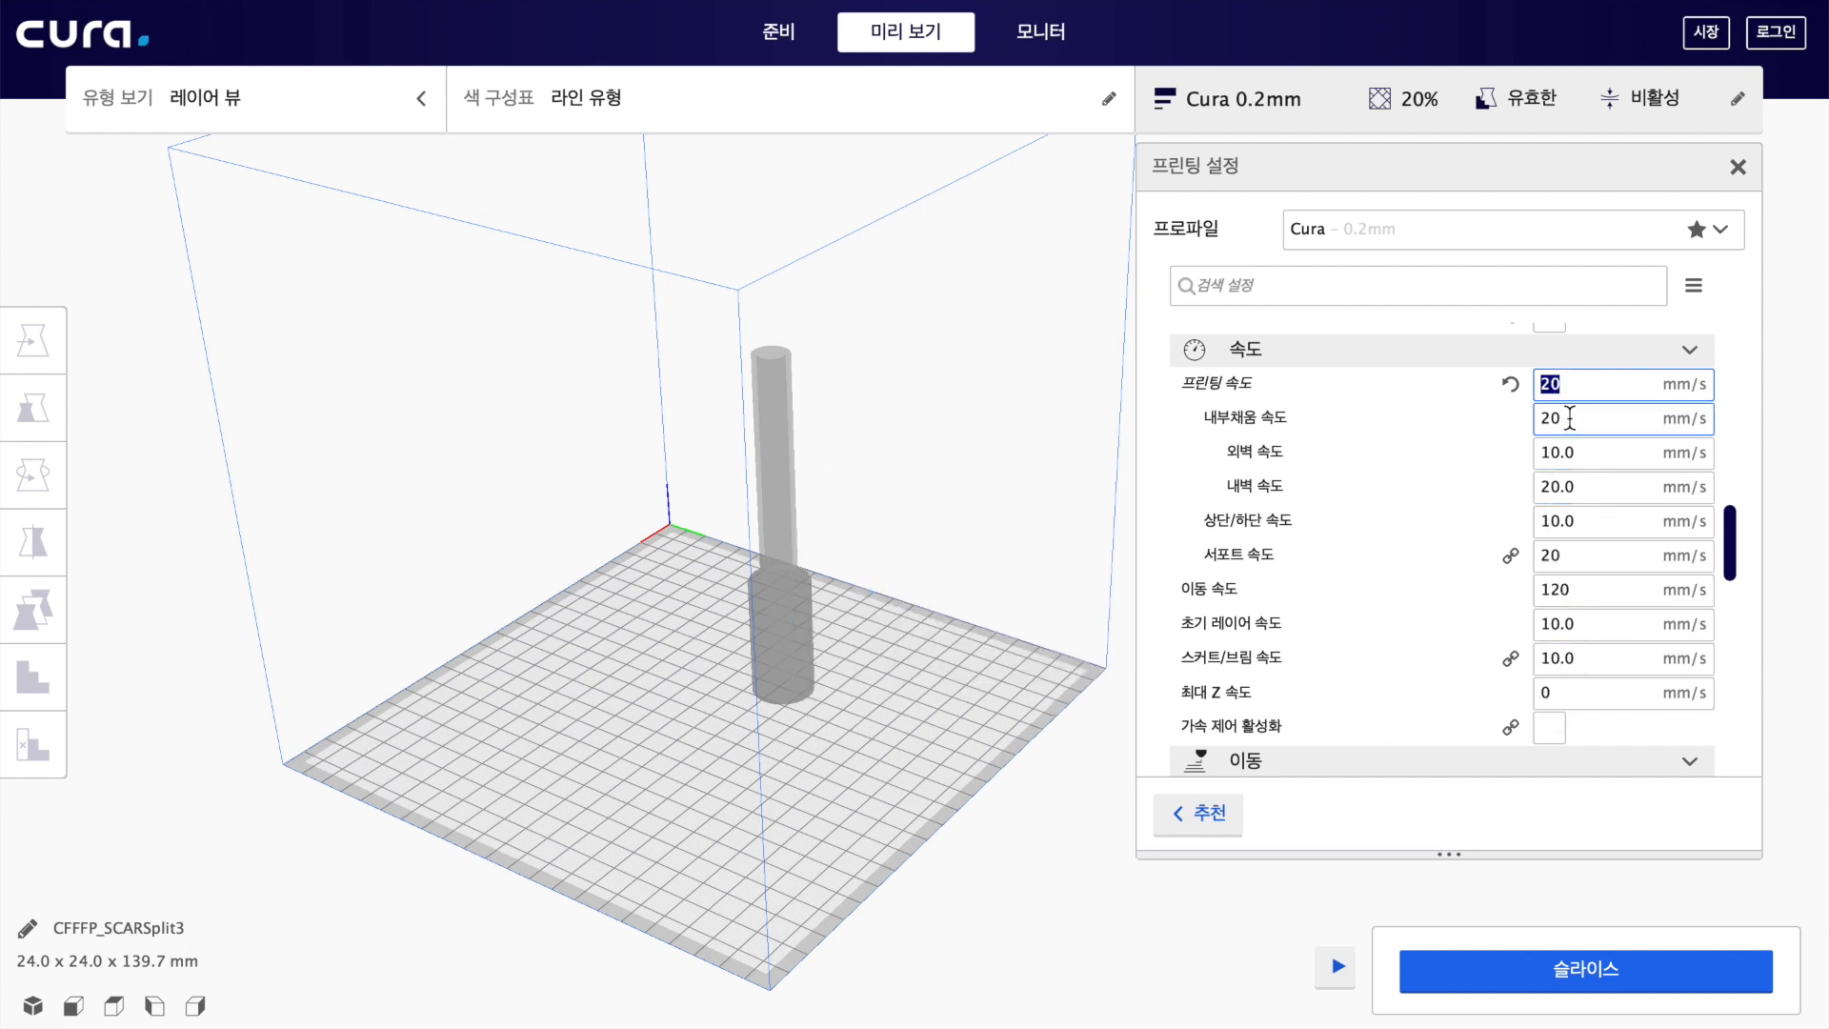
pyautogui.write('60')
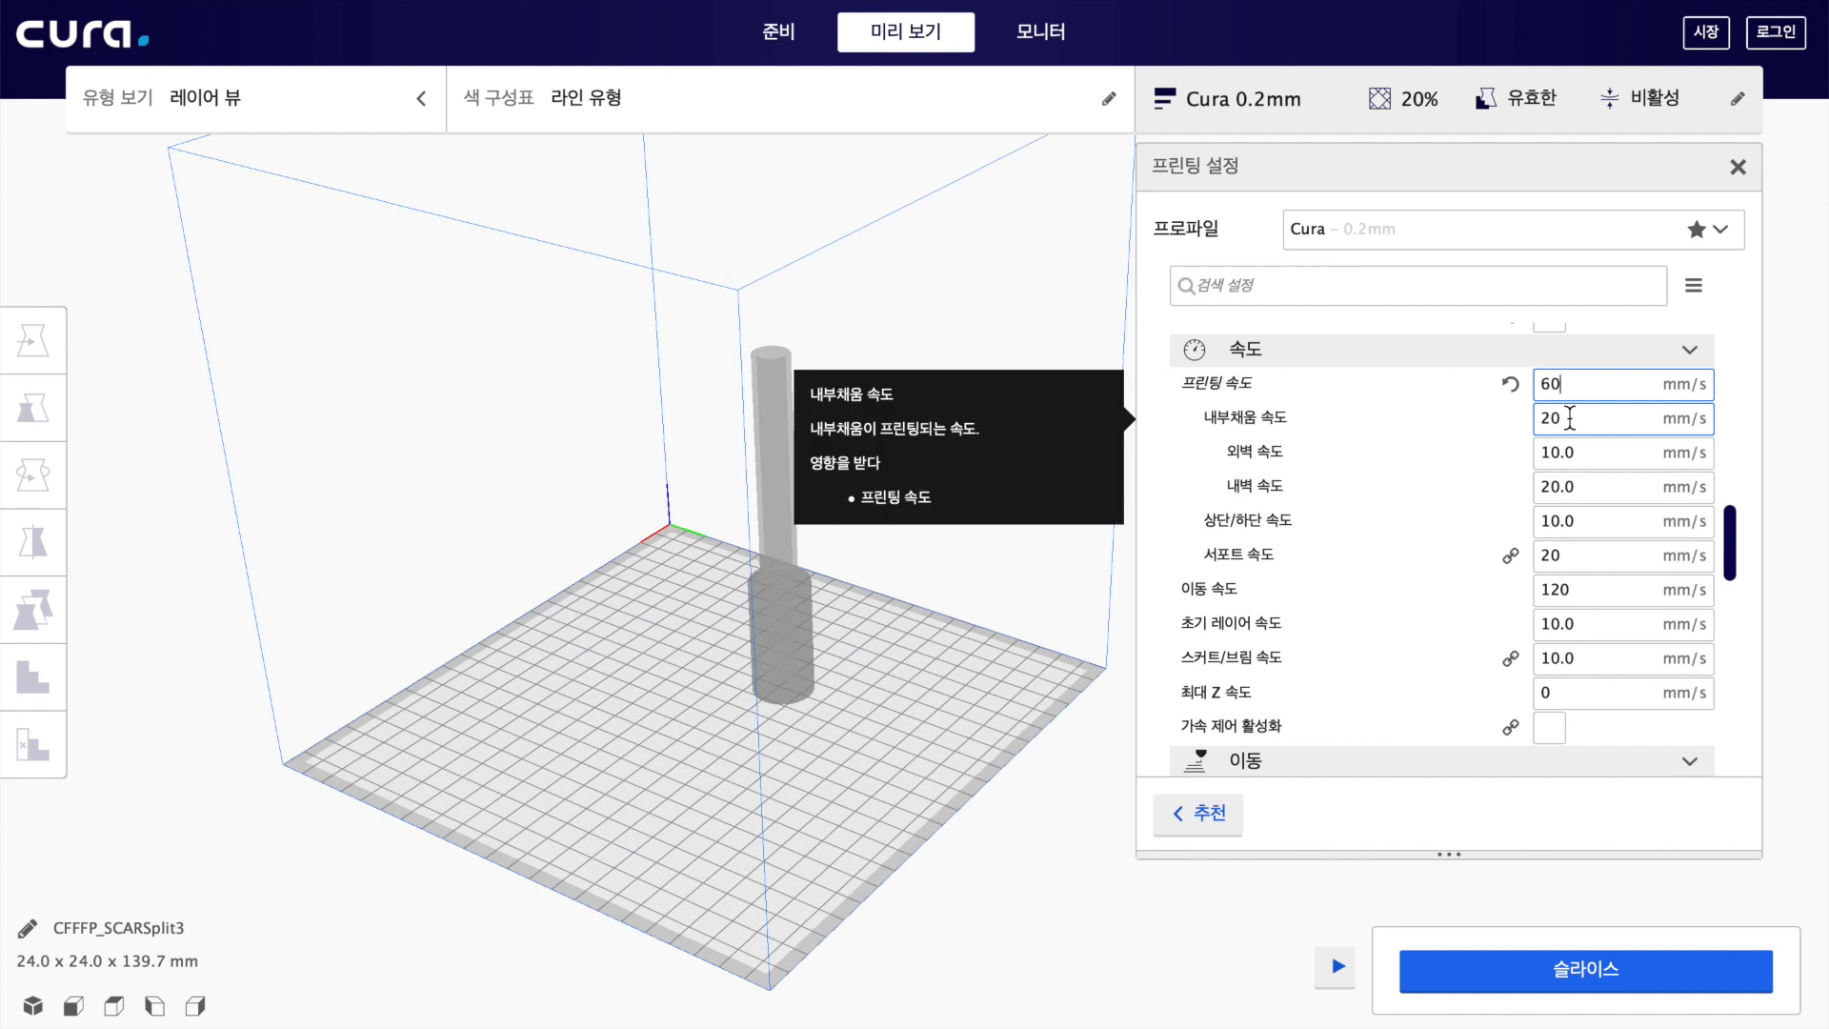
# - Set the travel speed (이동 속도) to 80 mm/s
pyautogui.click(1582, 589)
pyautogui.click(1604, 591)
pyautogui.doubleClick(1604, 590)
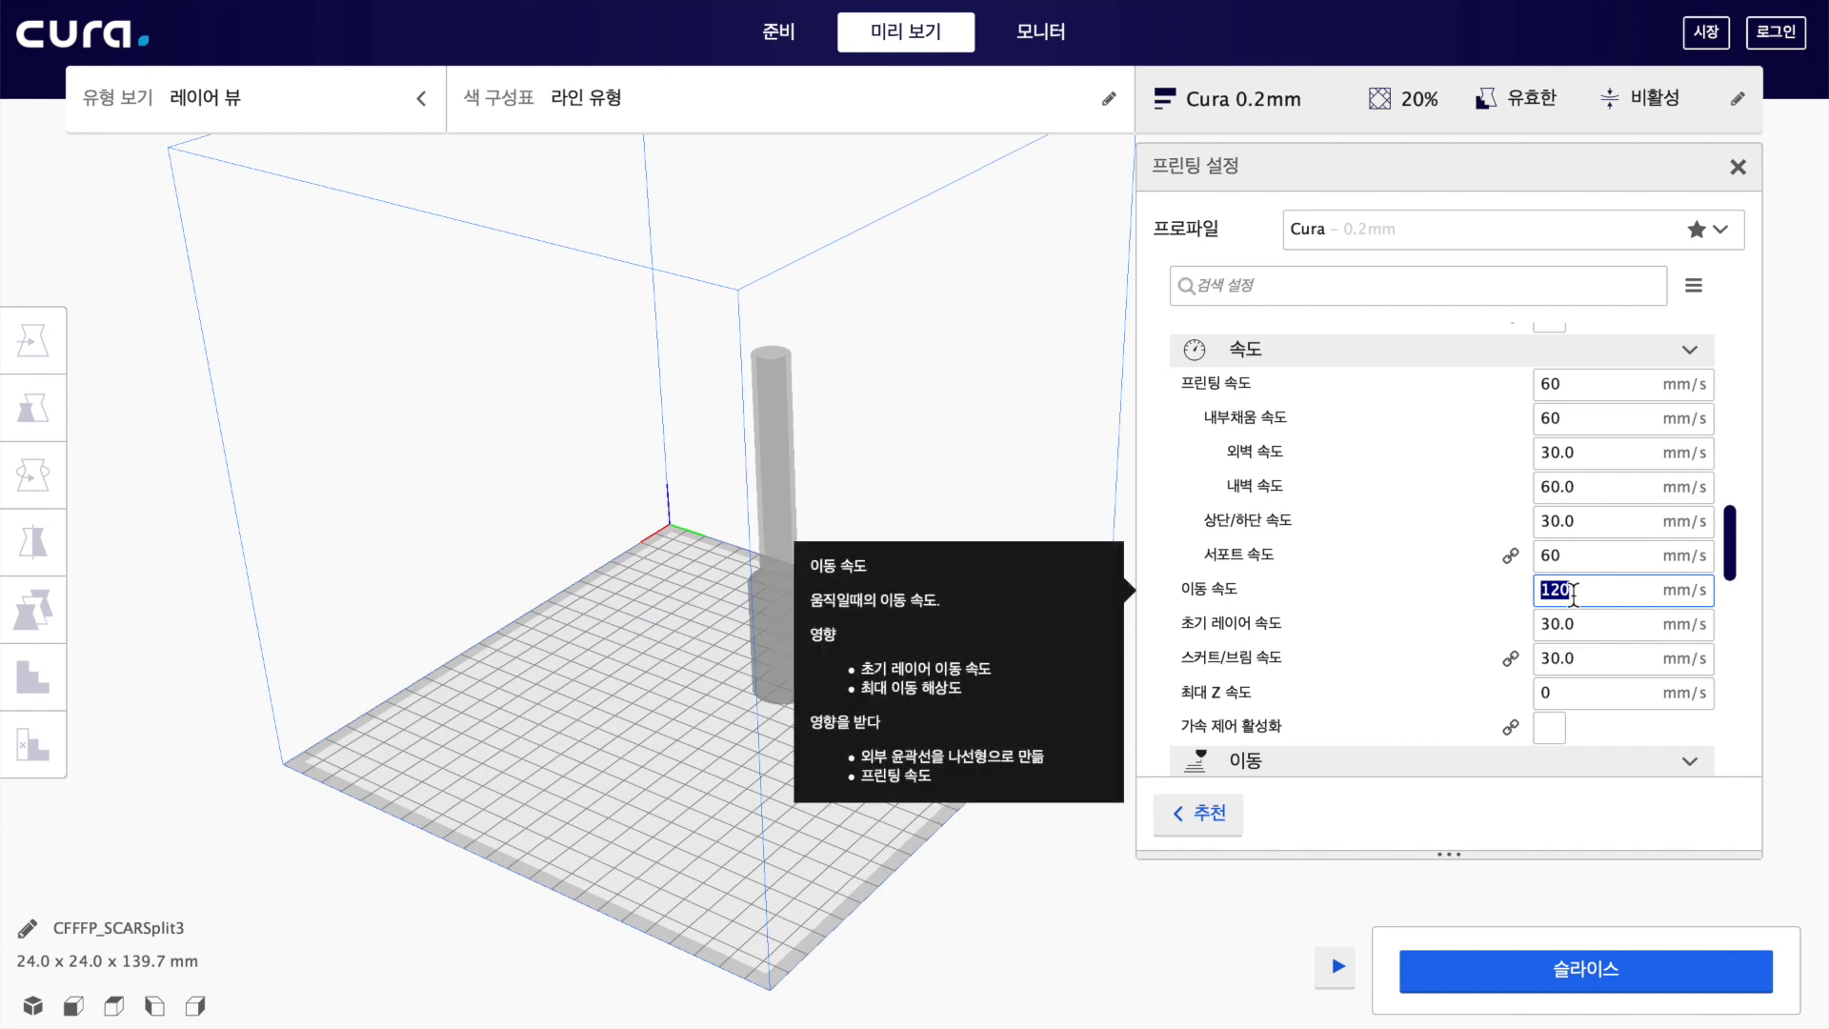
pyautogui.click(1578, 383)
pyautogui.click(1577, 387)
pyautogui.doubleClick(1576, 385)
pyautogui.click(1562, 589)
pyautogui.write('80')
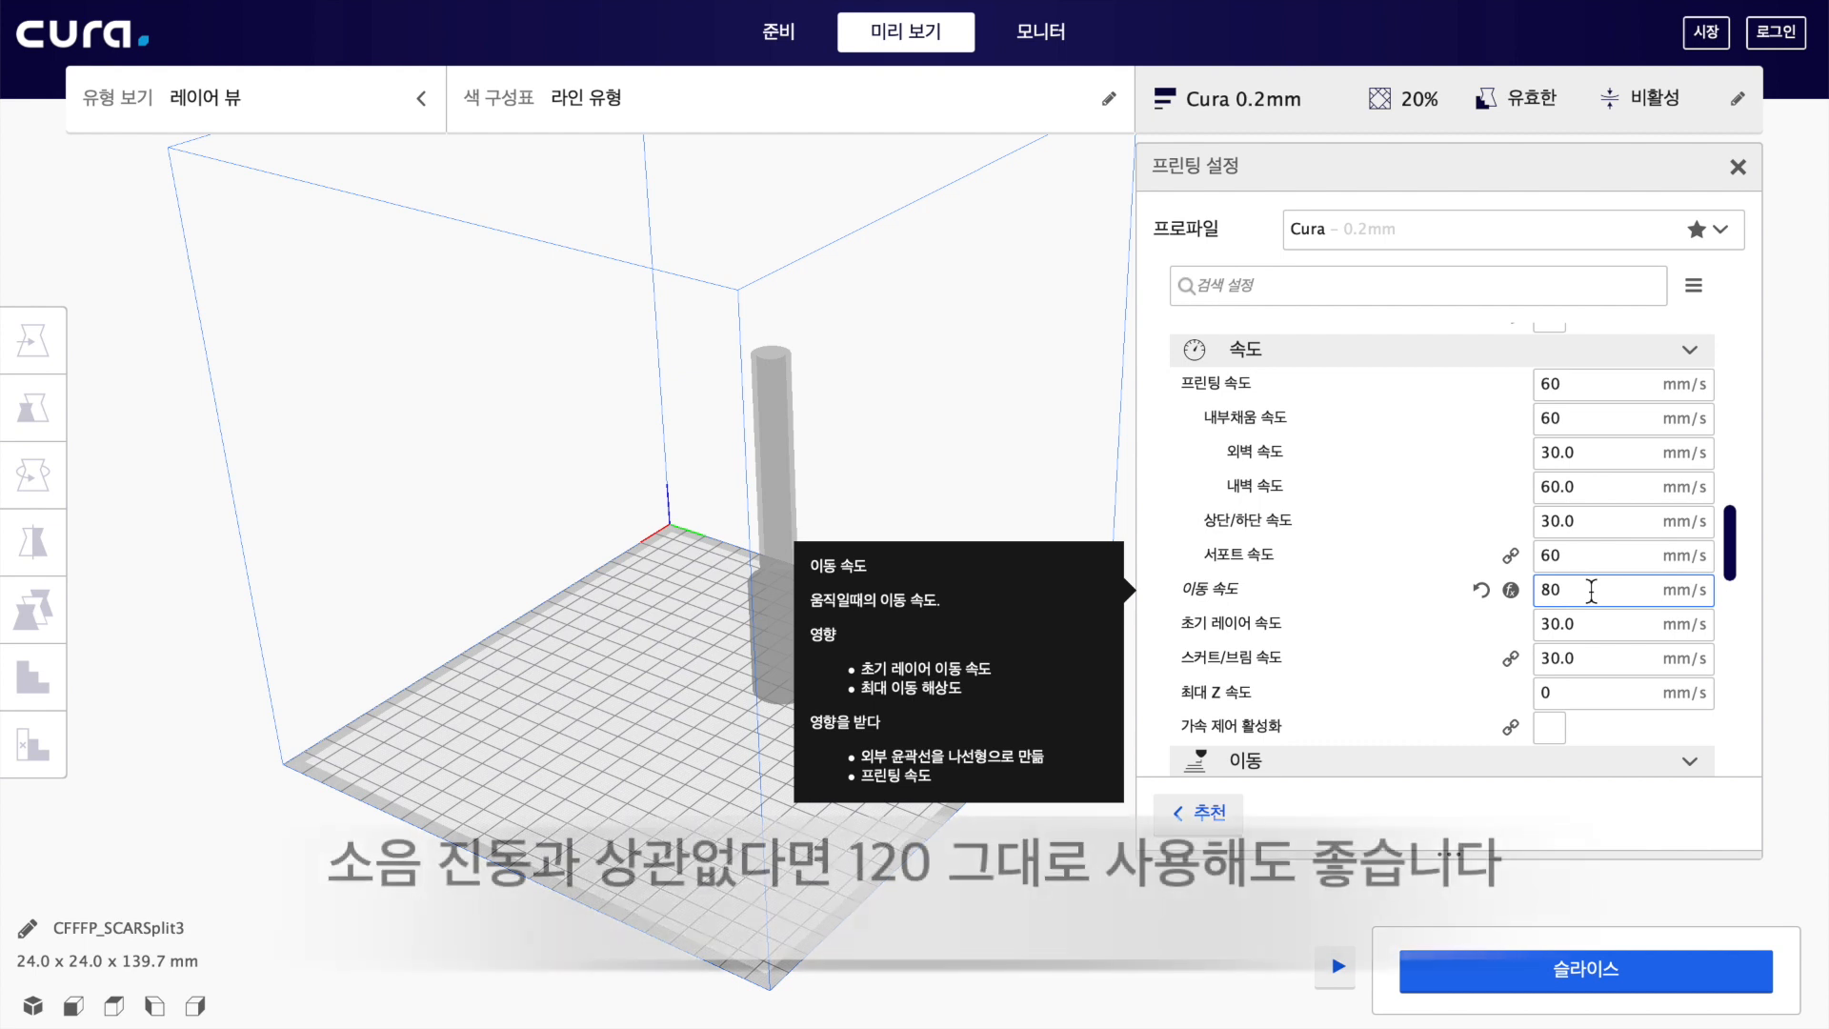
# - Examine the print speed (프린팅 속도) alongside the infill, inner wall, top/bottom and skirt/brim speeds
pyautogui.click(1584, 390)
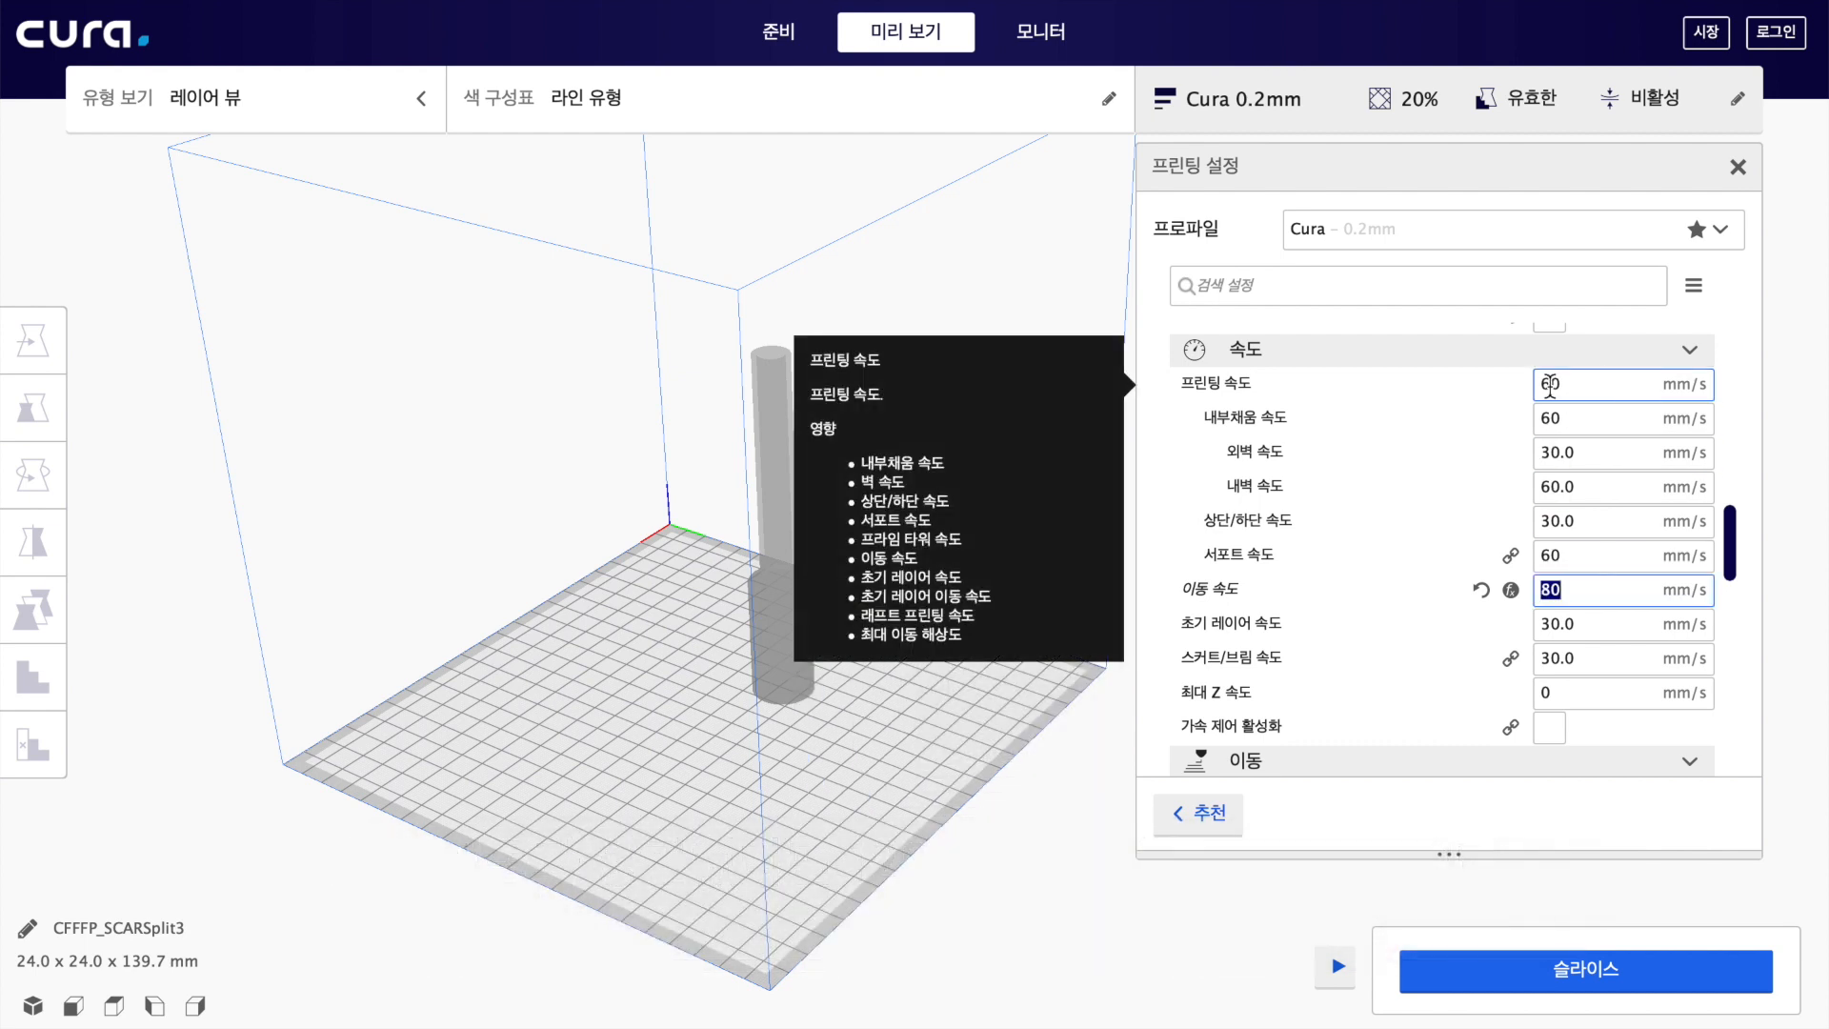
pyautogui.click(1551, 384)
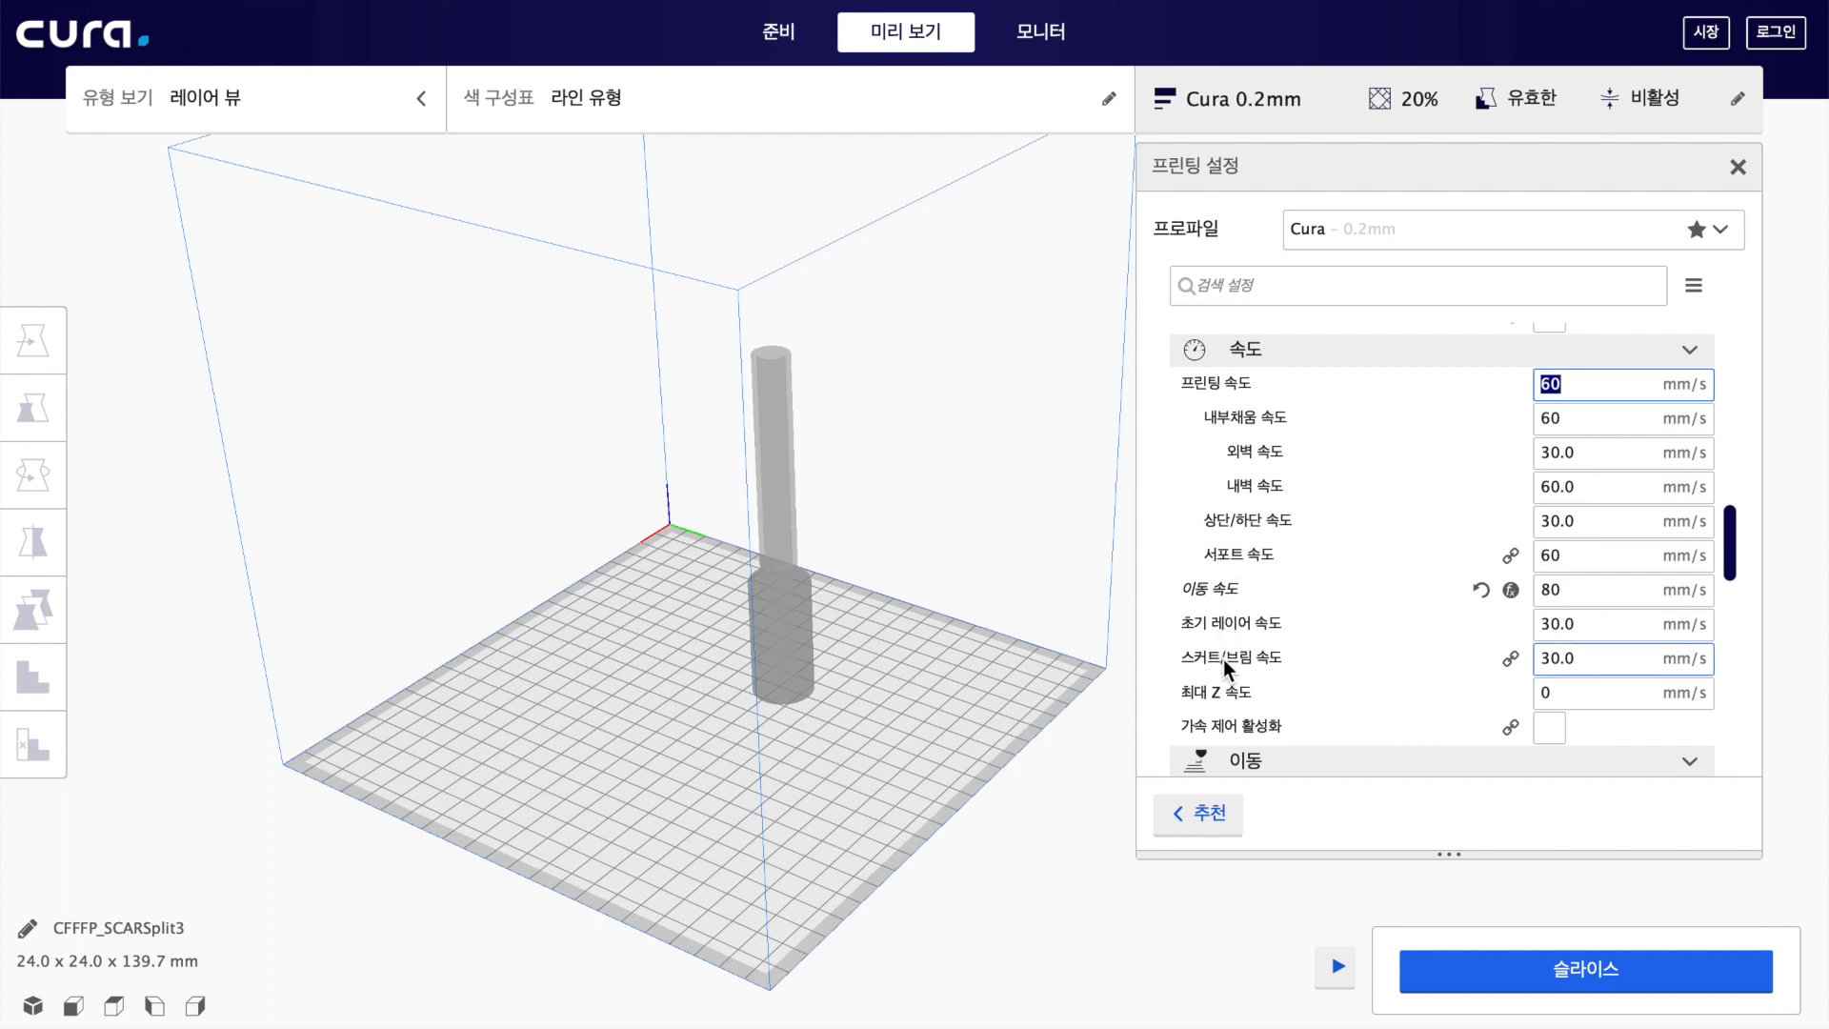
pyautogui.moveTo(1262, 638)
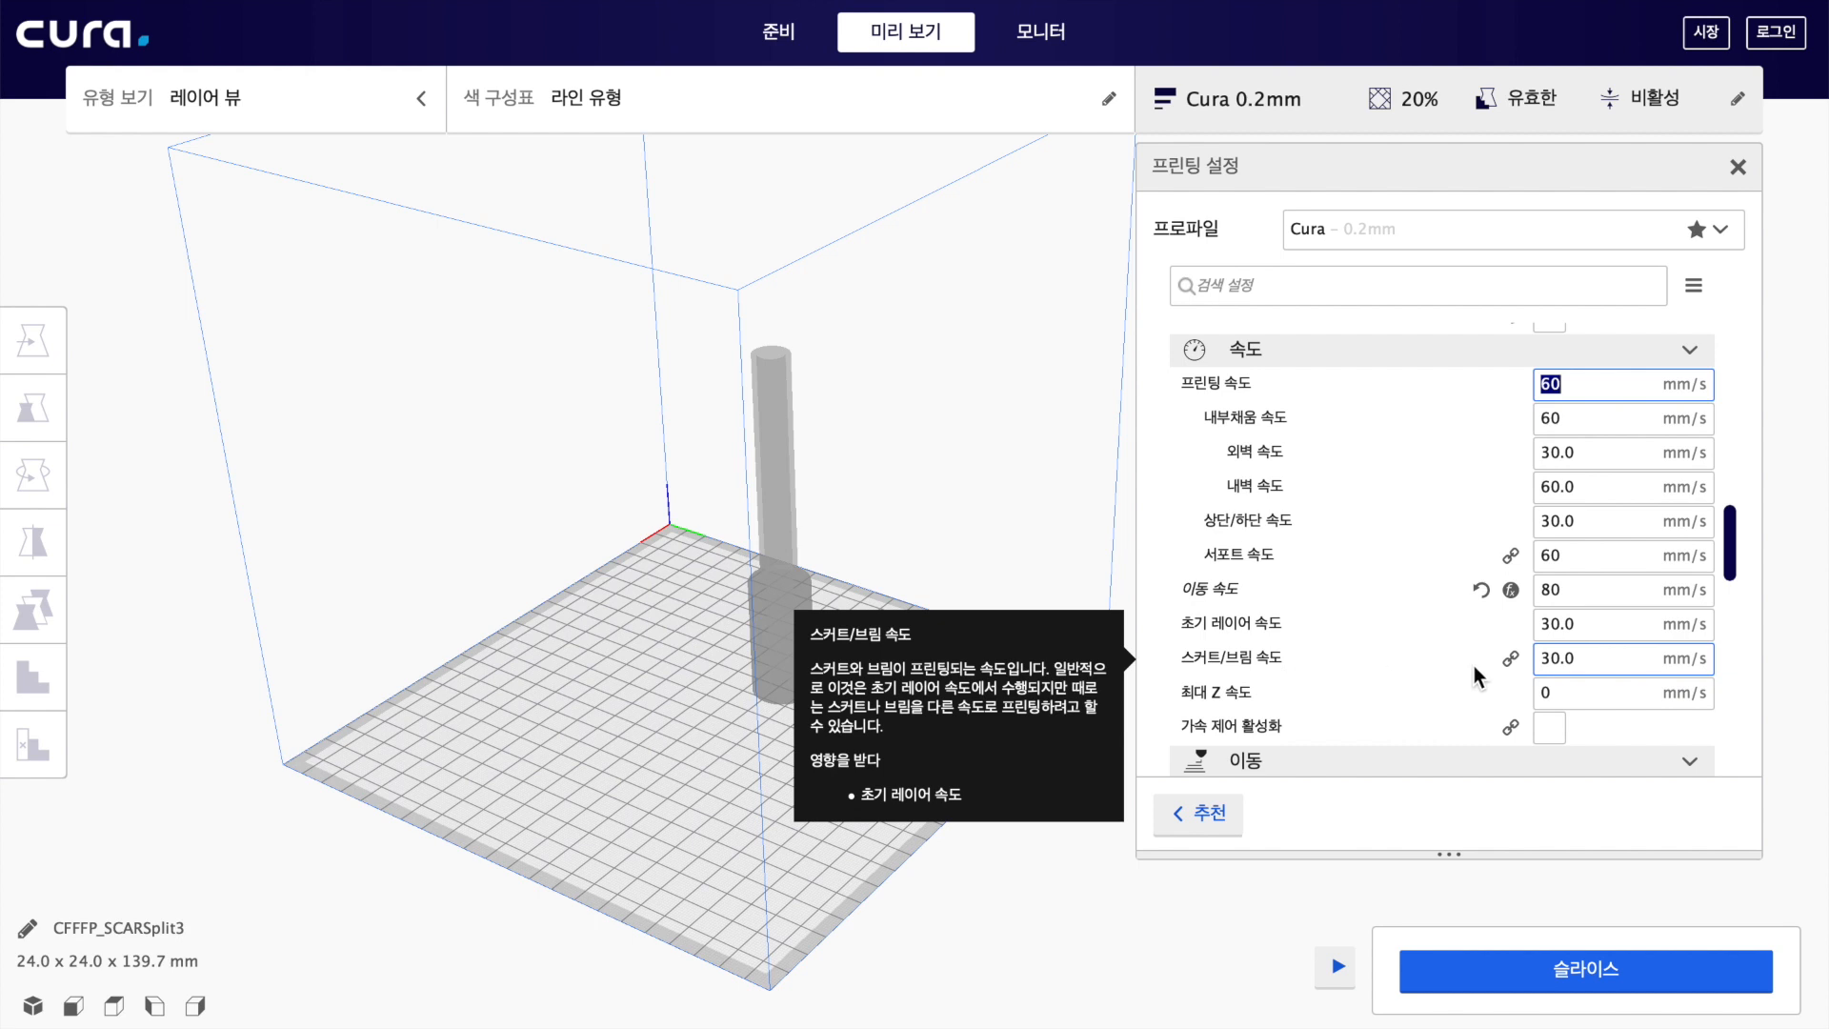
pyautogui.click(1574, 388)
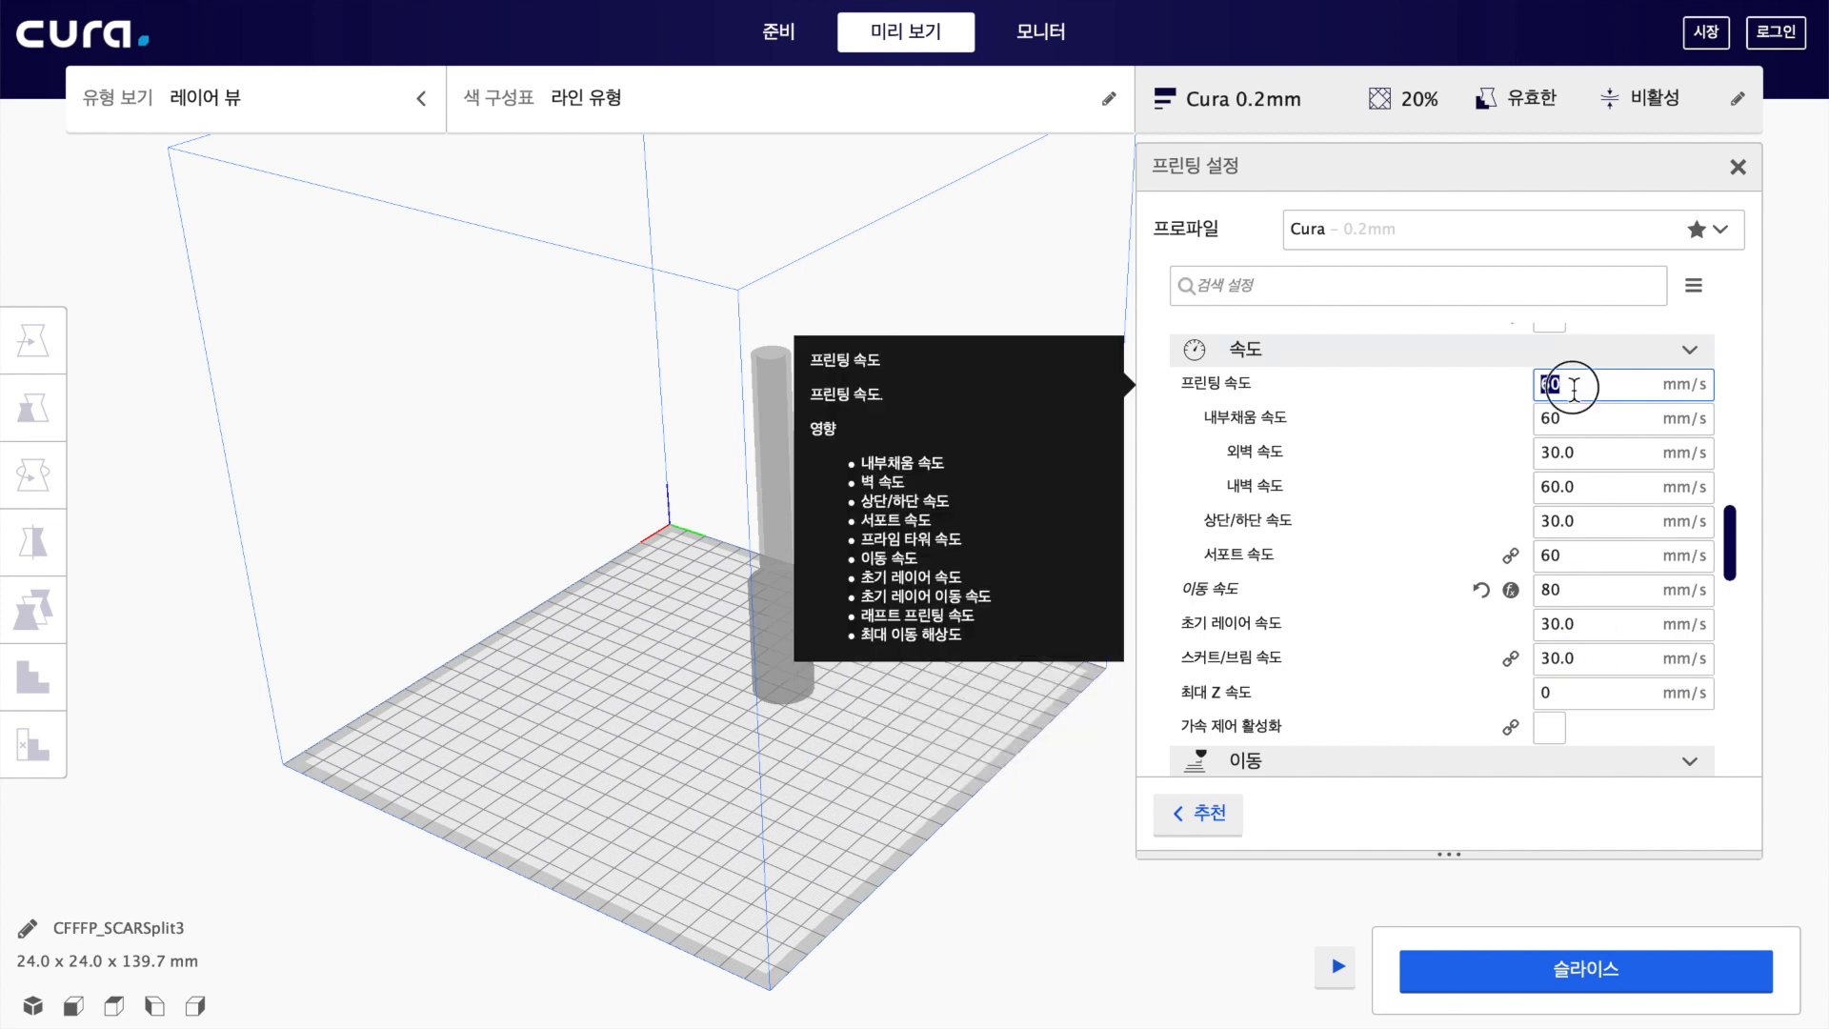
pyautogui.doubleClick(1576, 382)
pyautogui.doubleClick(1575, 382)
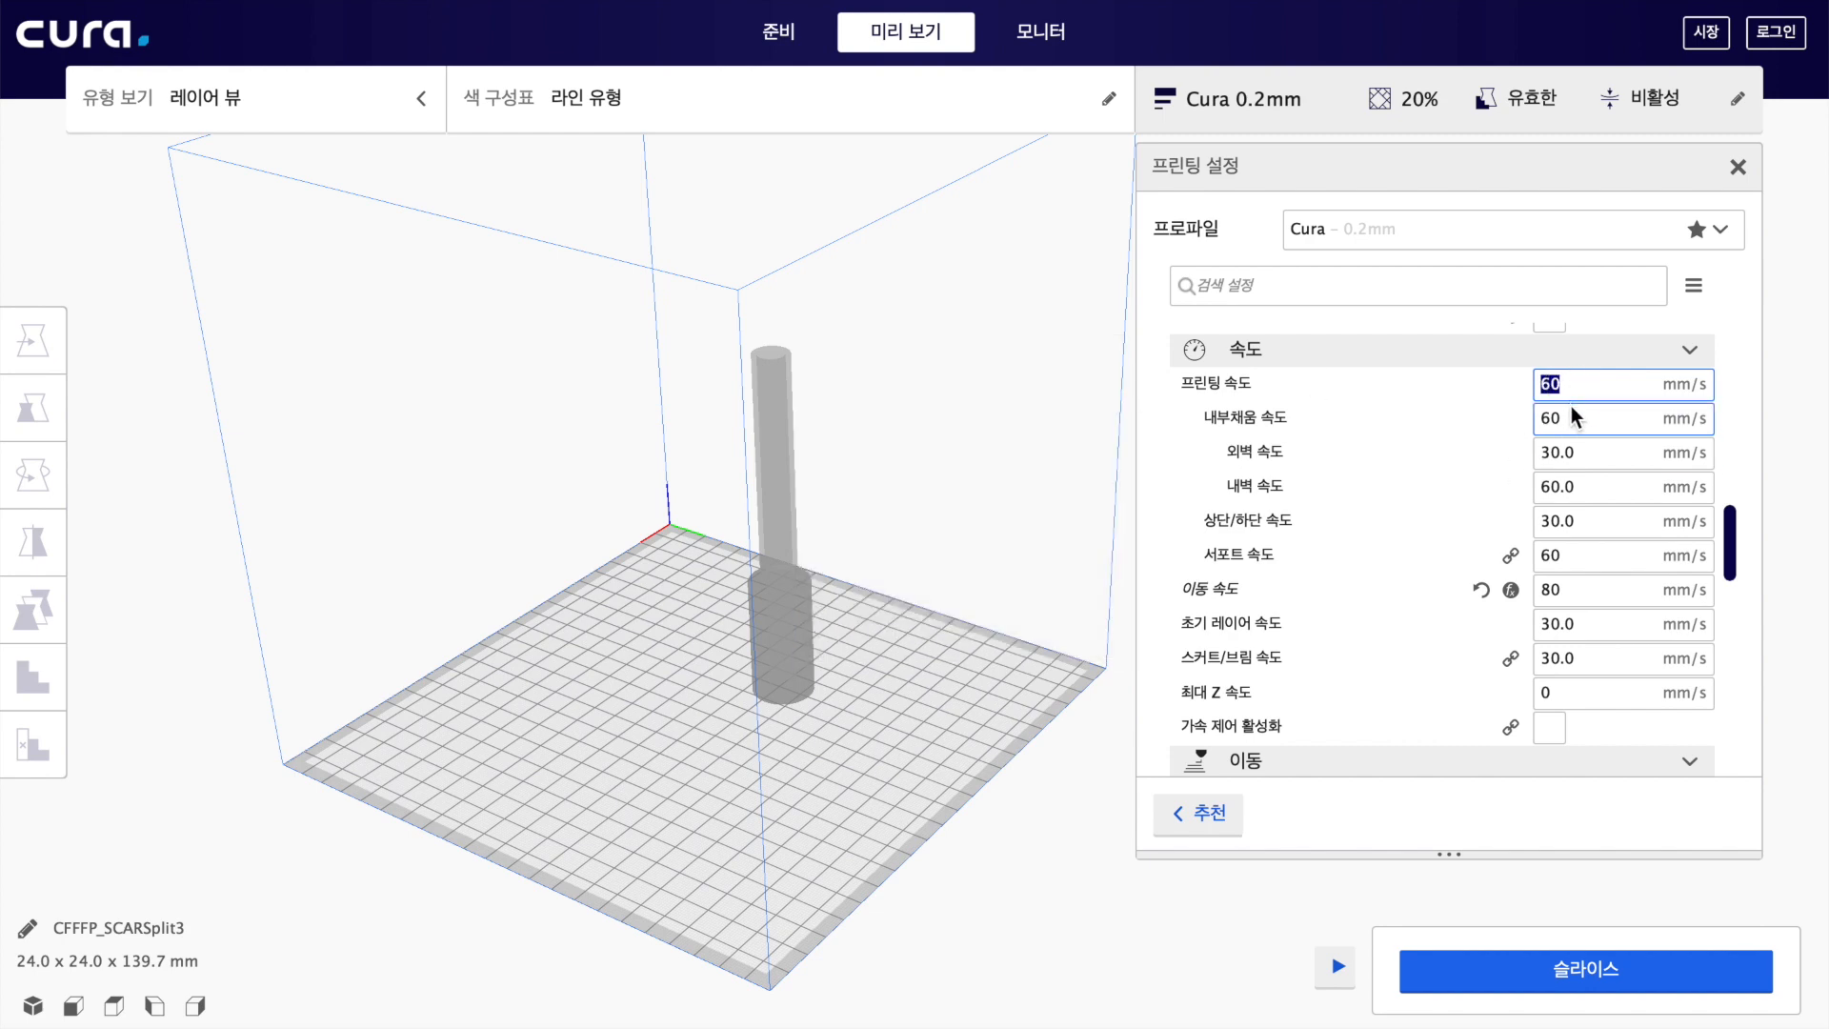
pyautogui.doubleClick(1550, 383)
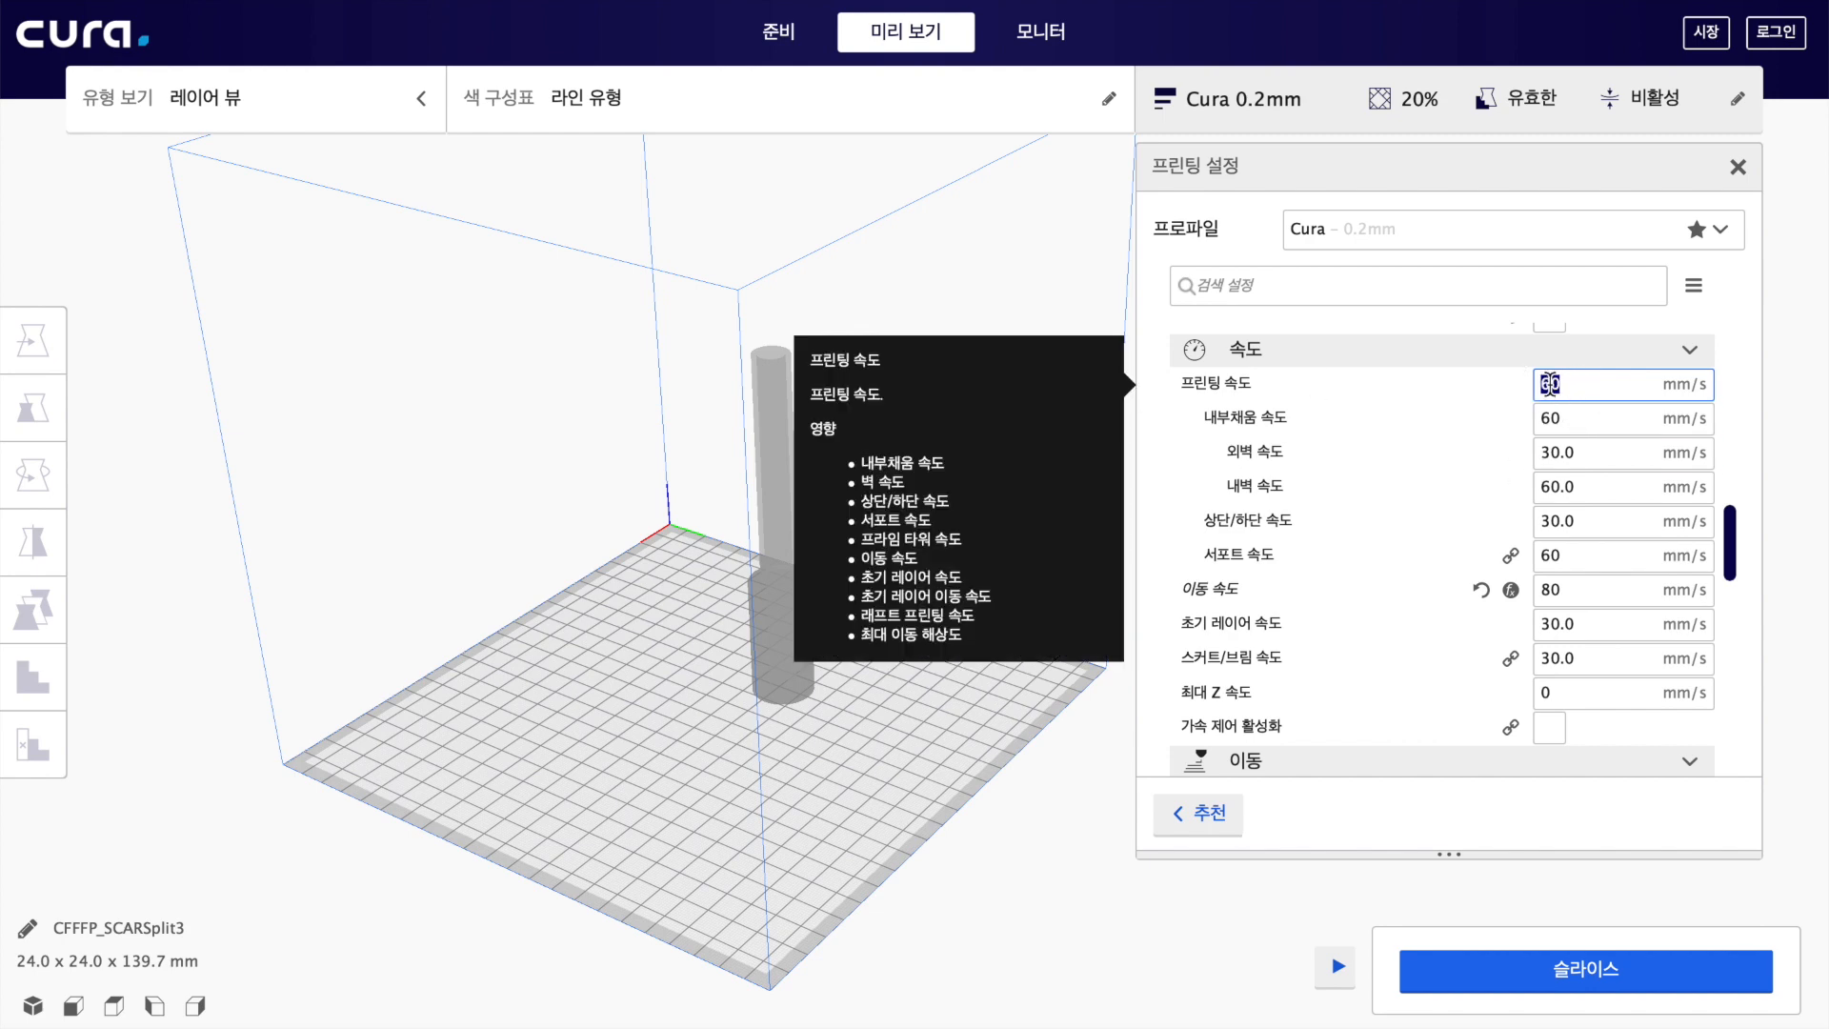
pyautogui.doubleClick(1577, 382)
pyautogui.doubleClick(1564, 417)
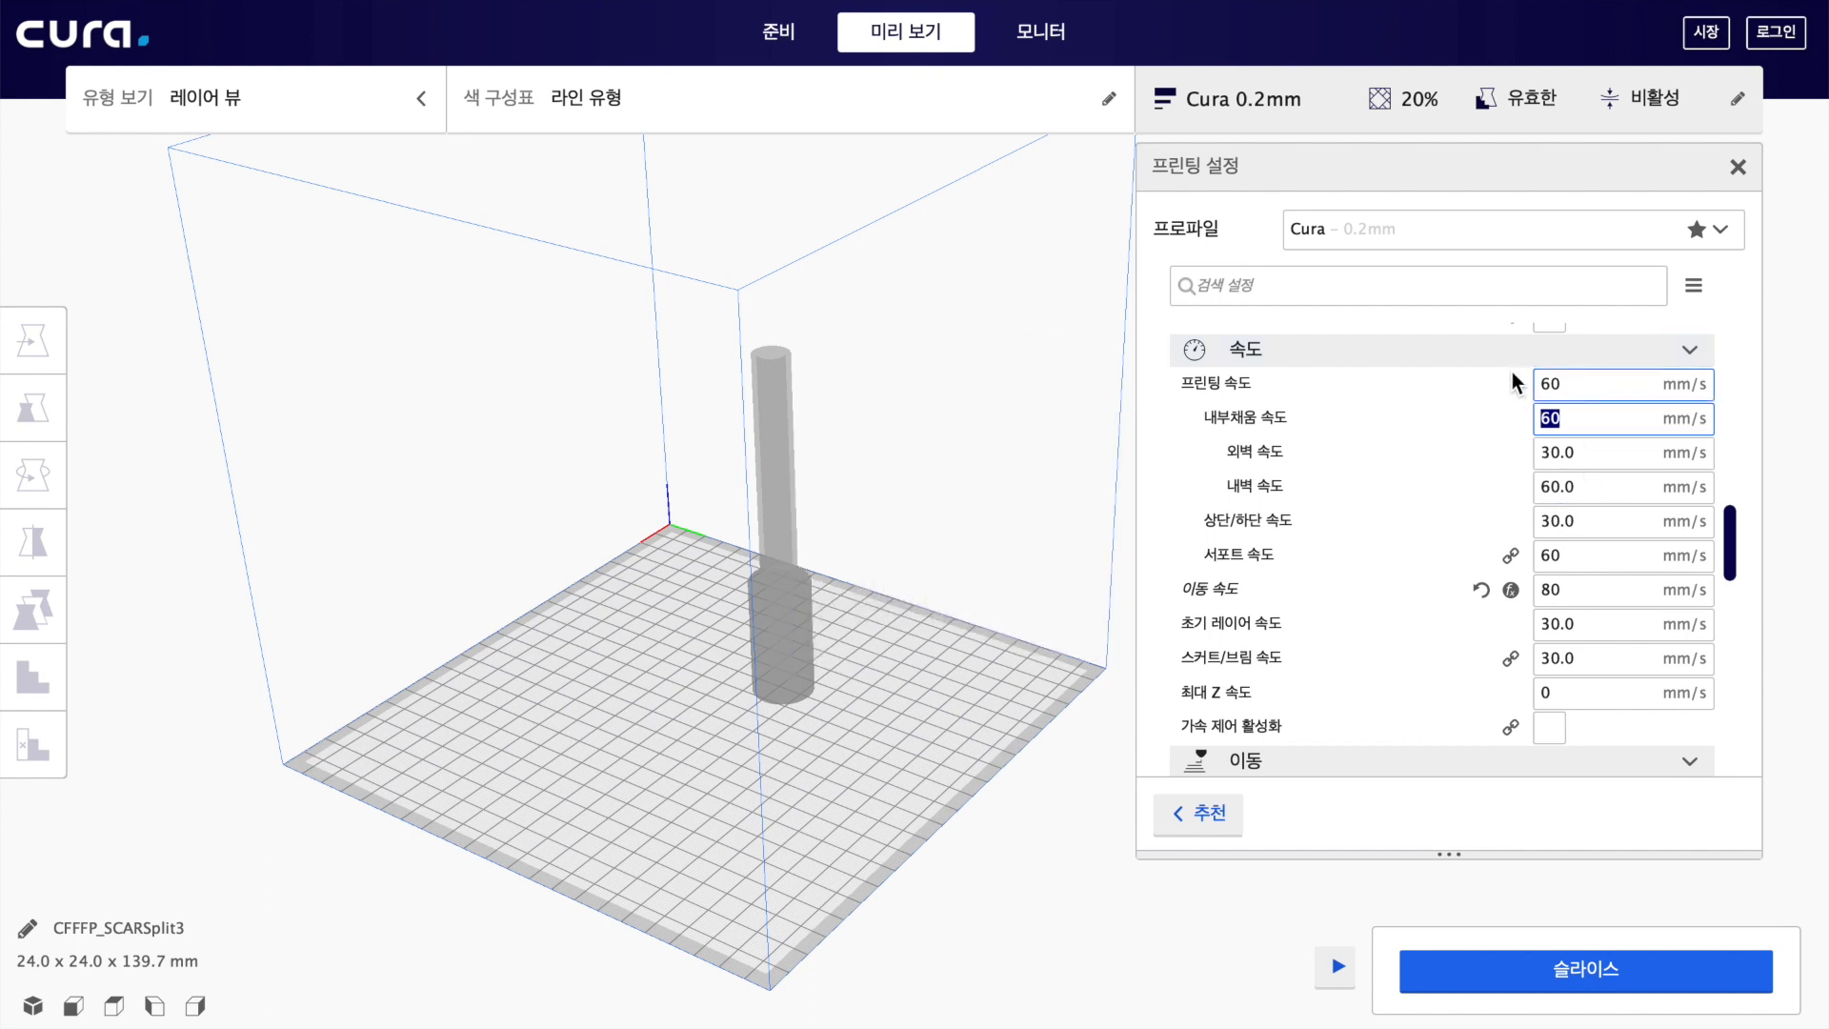
pyautogui.click(1565, 417)
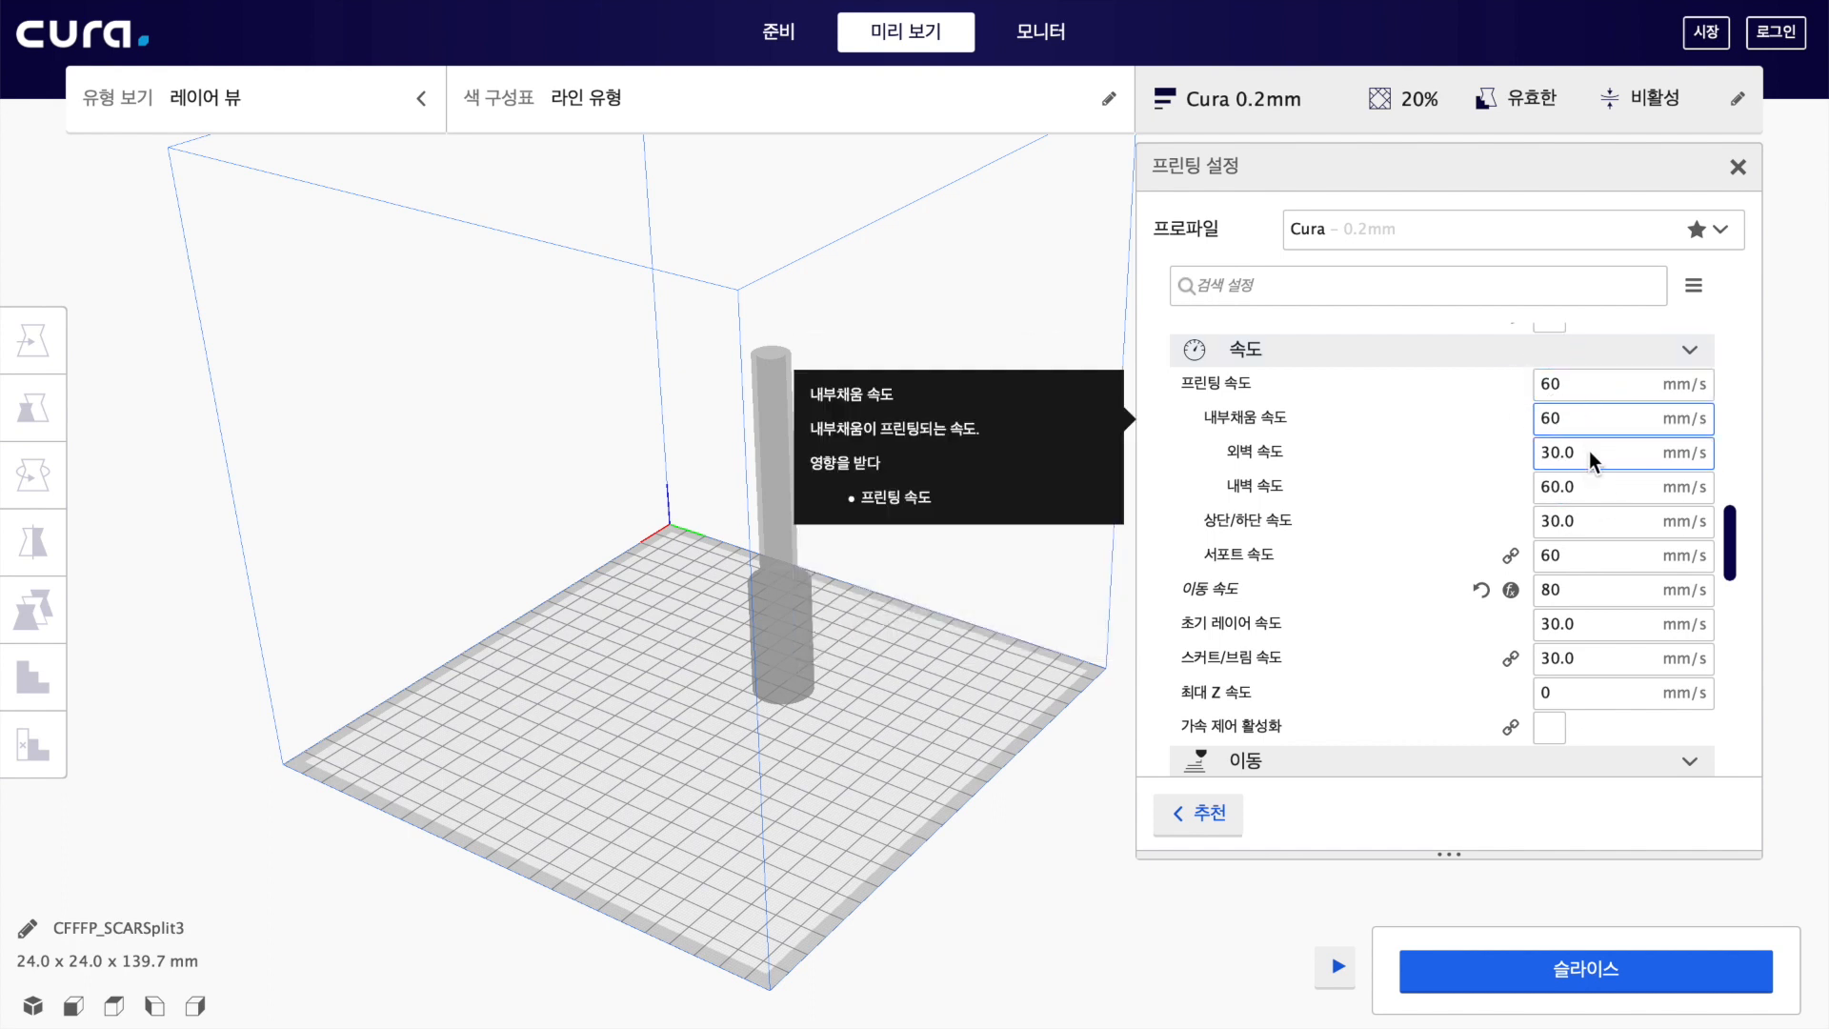
pyautogui.click(1578, 487)
pyautogui.click(1577, 521)
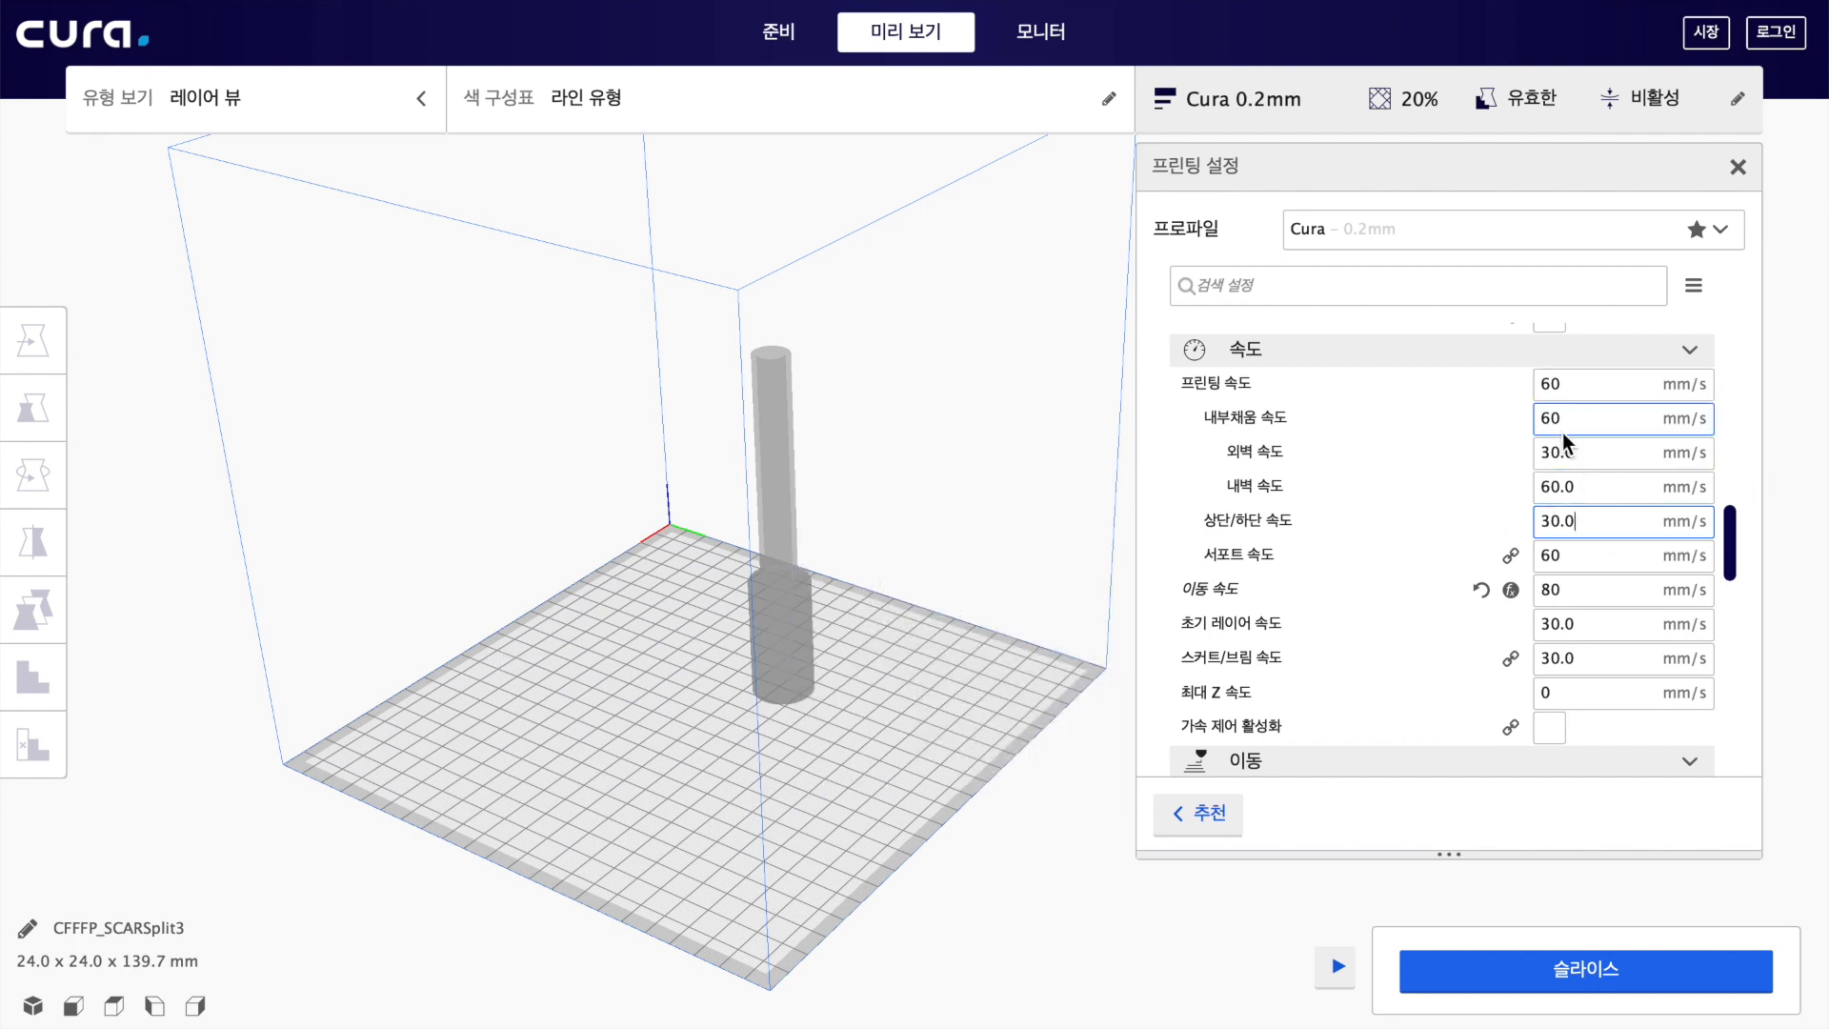
pyautogui.doubleClick(1553, 383)
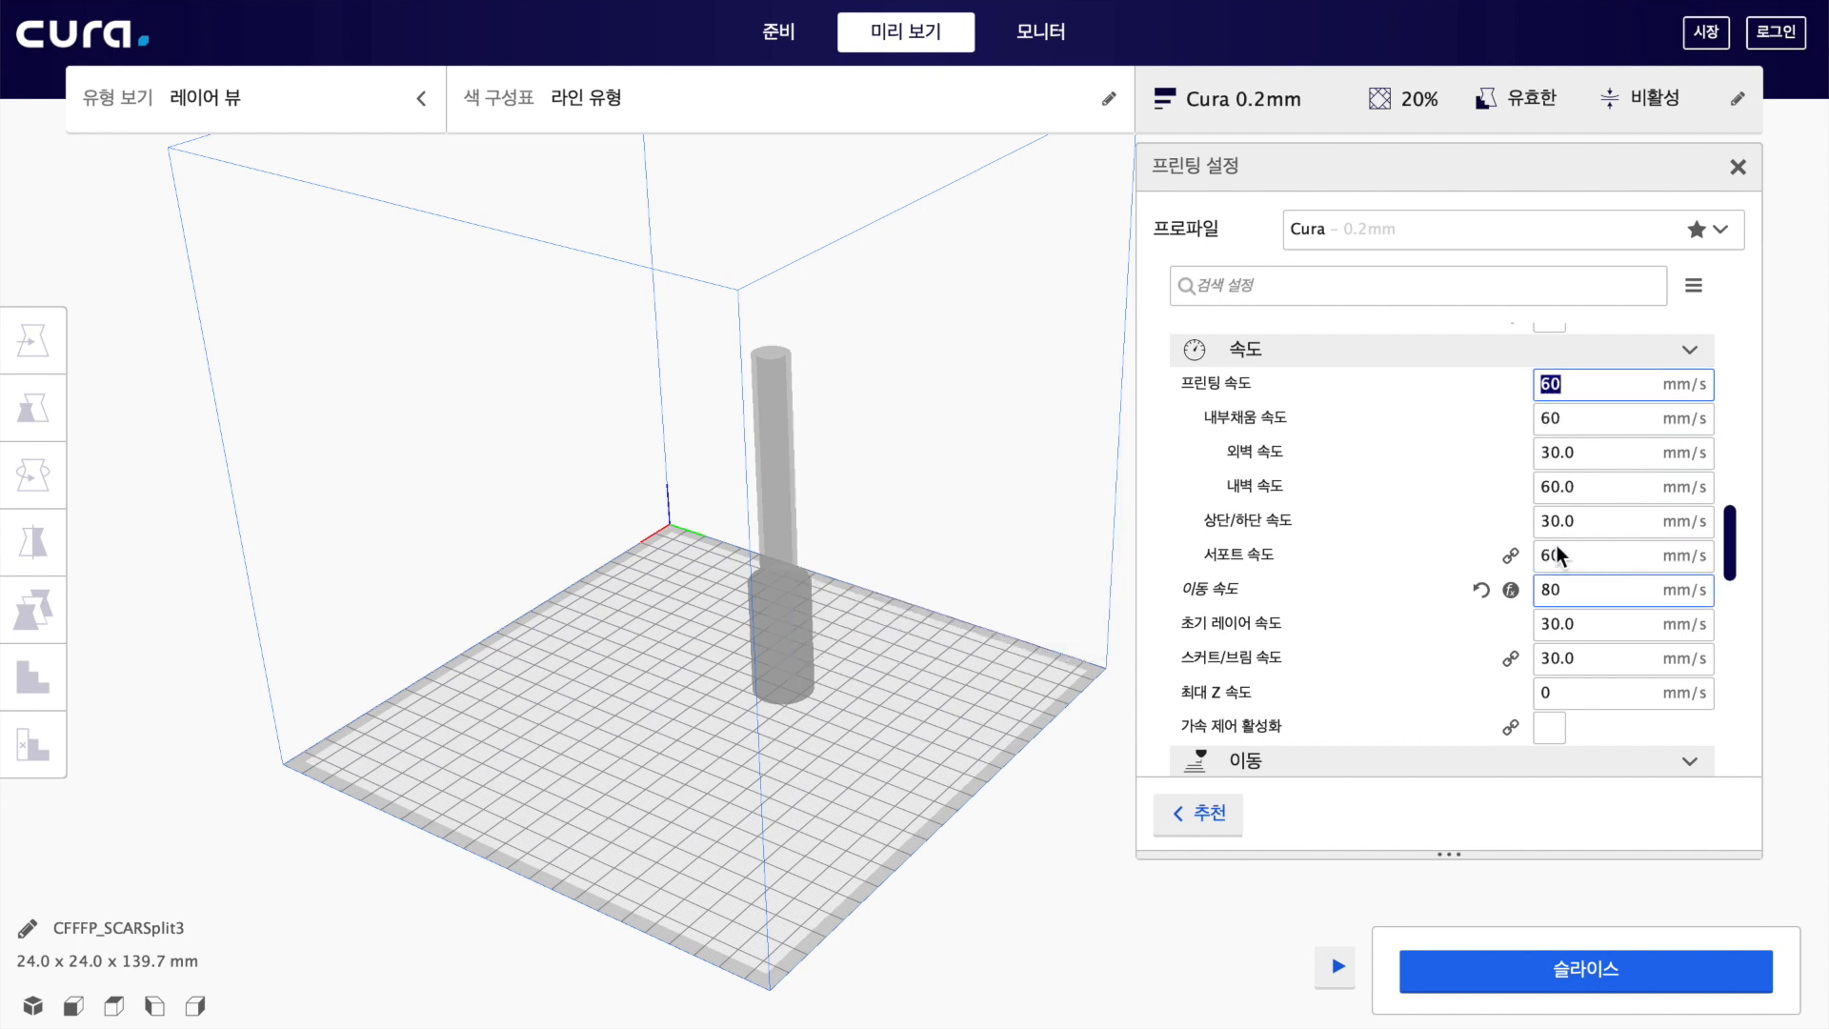
pyautogui.click(1569, 384)
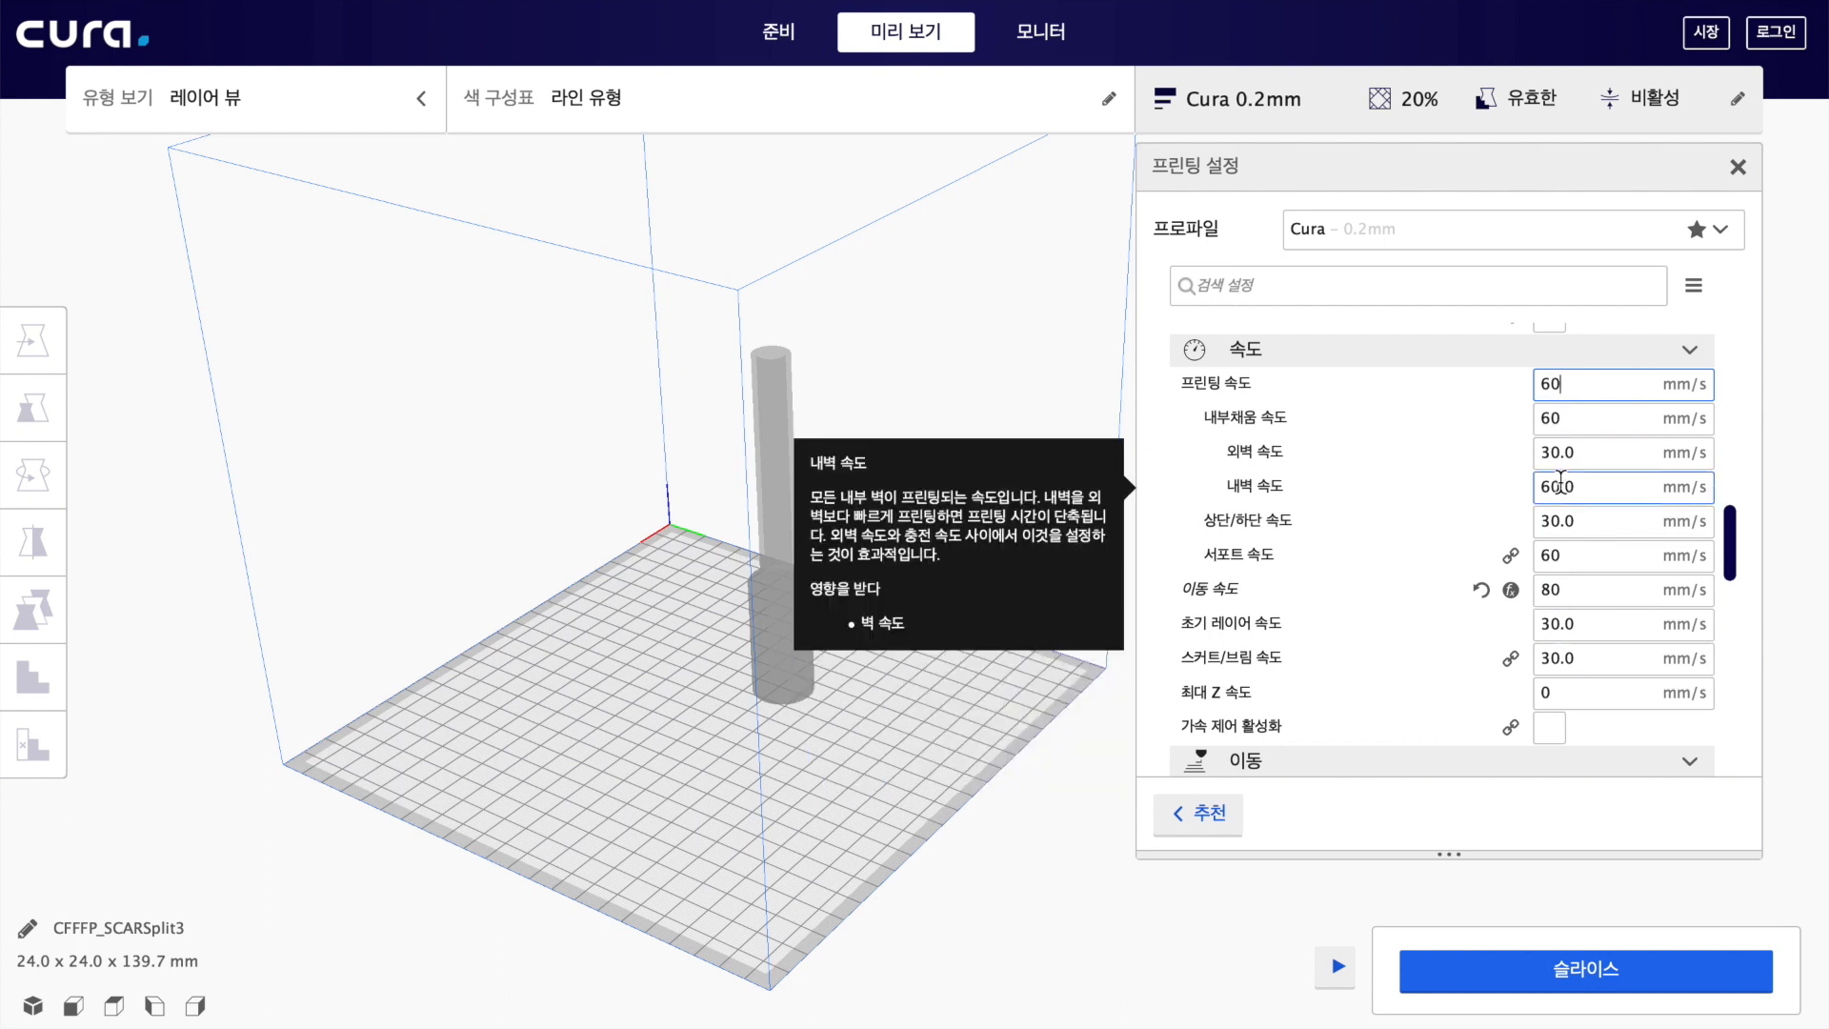
# - Compare the outer wall speed (외벽 속도) with the inner wall speed (내벽 속도) and read the outer wall speed's description
pyautogui.moveTo(1253, 454)
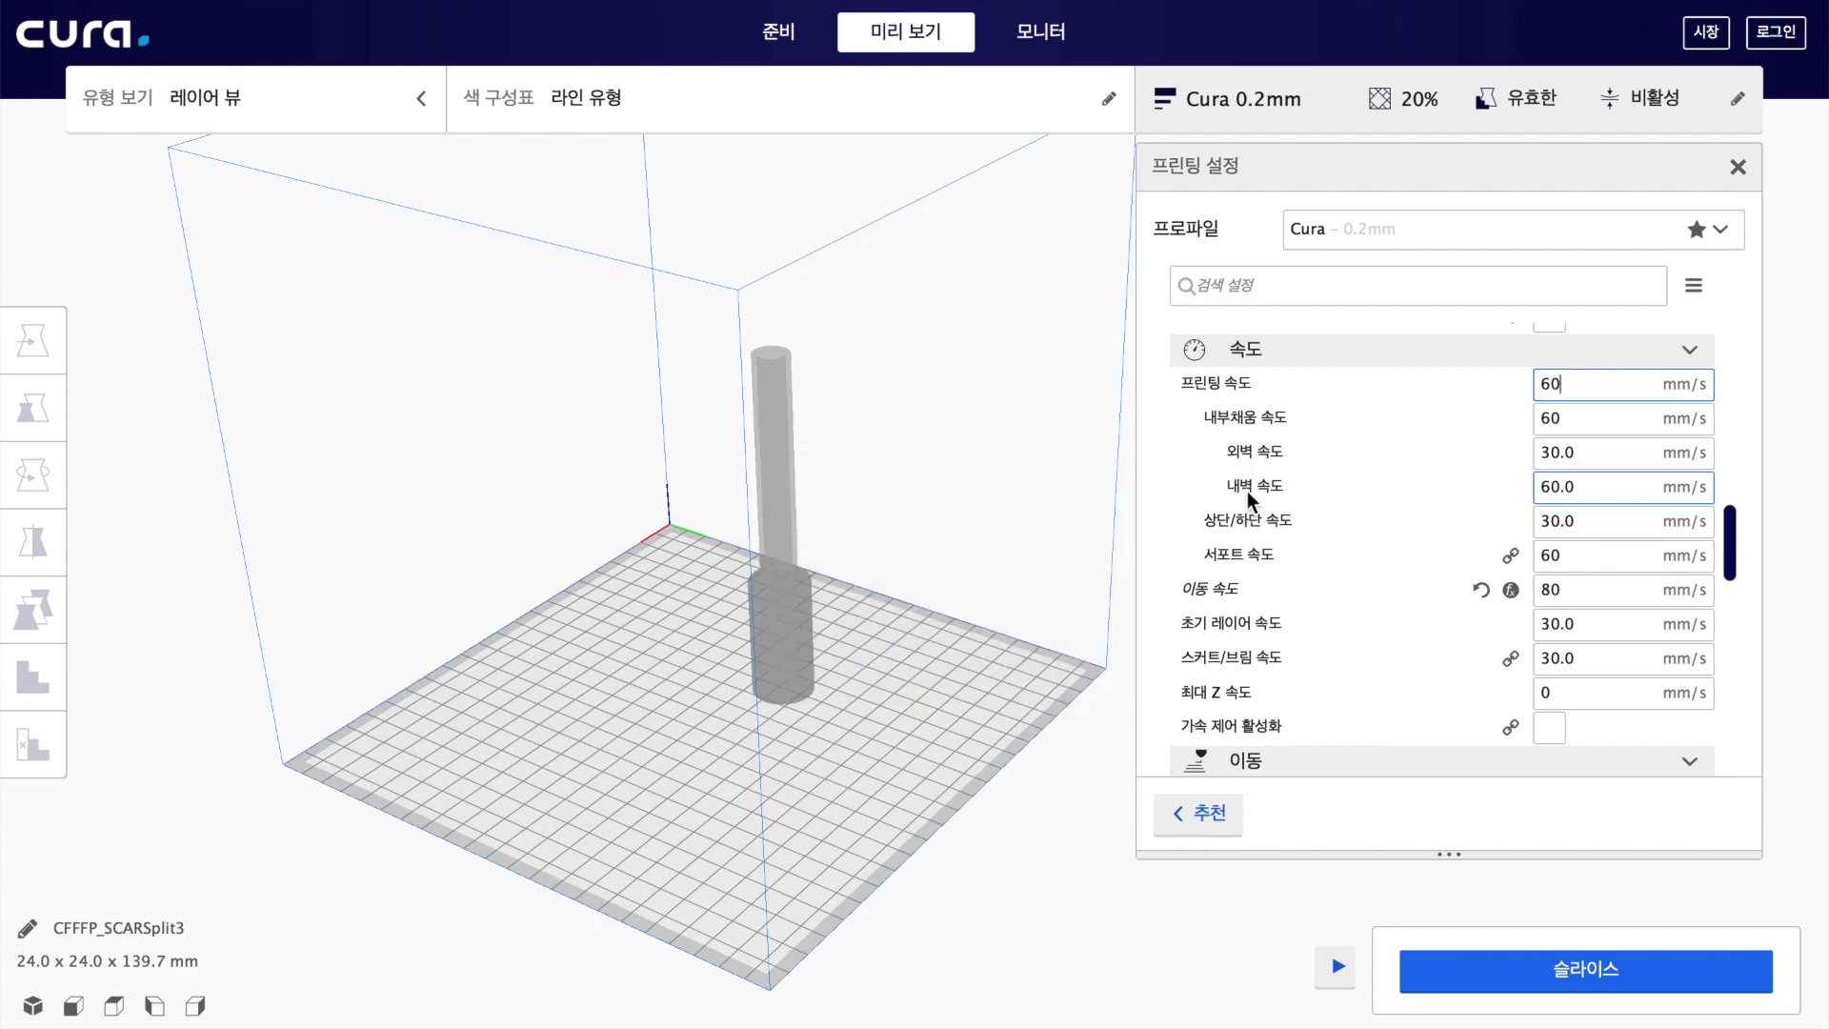
pyautogui.moveTo(1567, 486)
pyautogui.click(1563, 452)
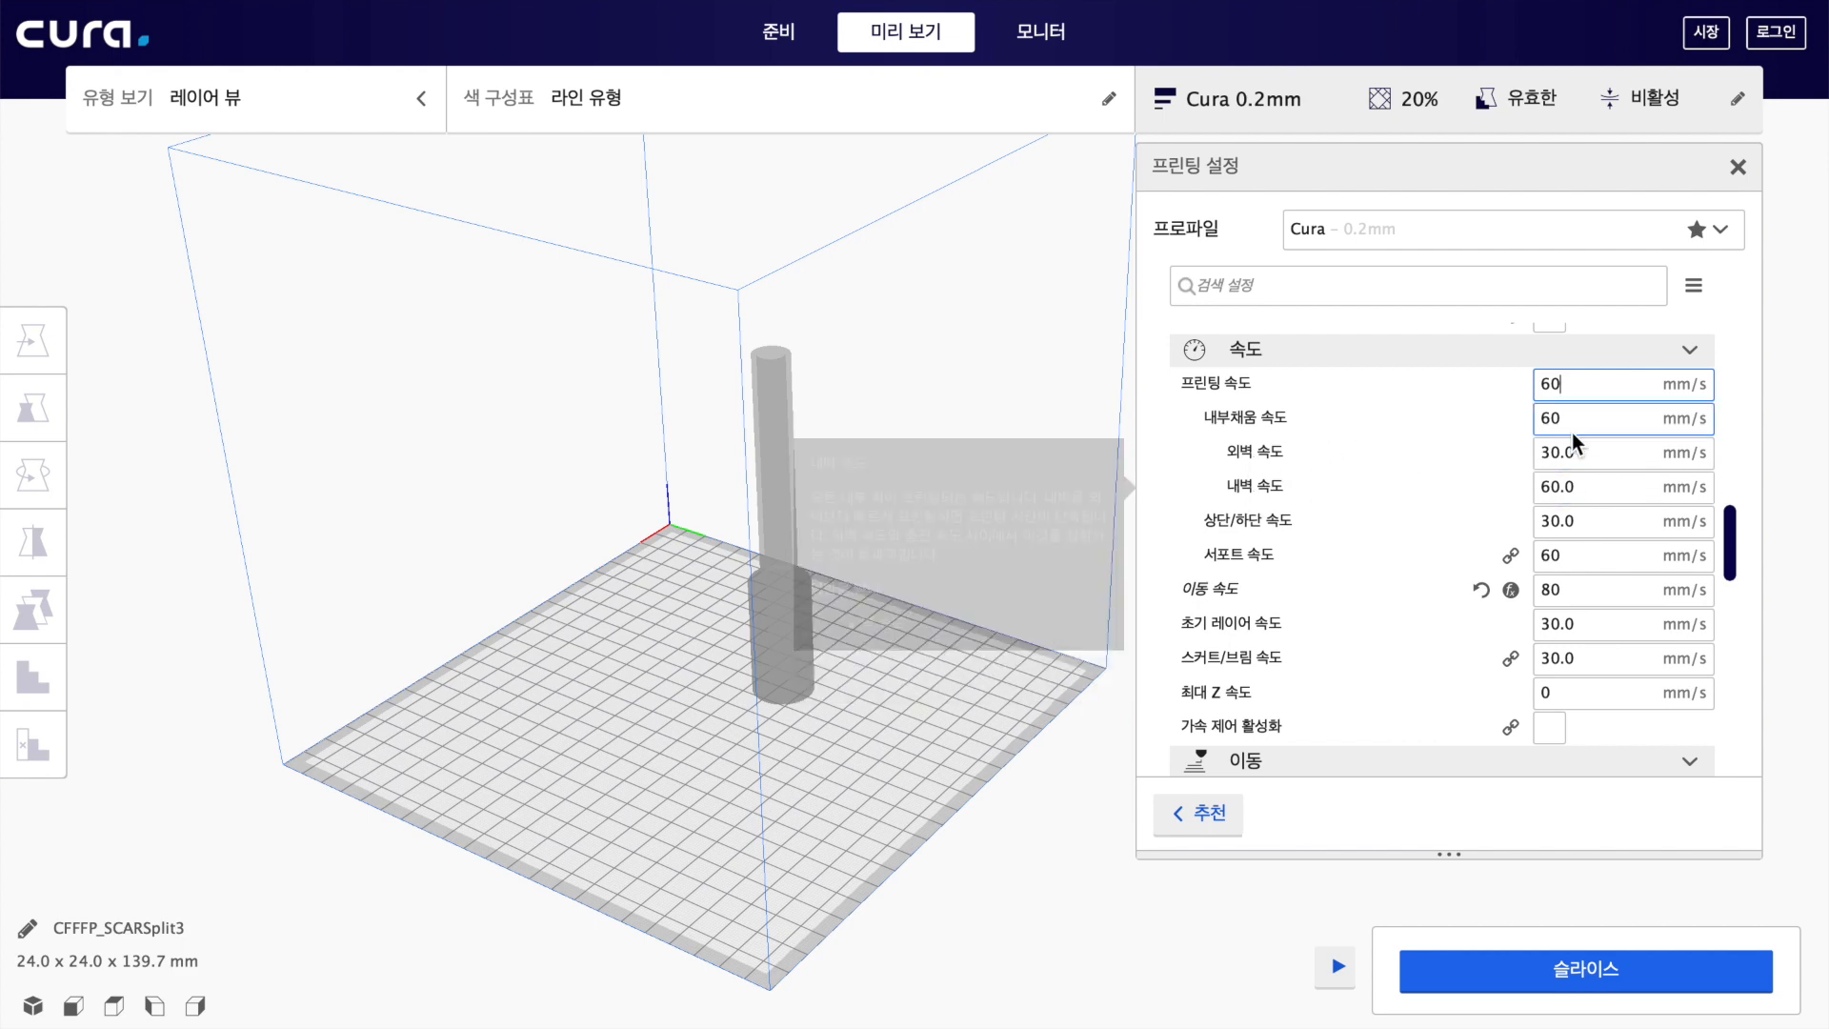
pyautogui.doubleClick(1545, 451)
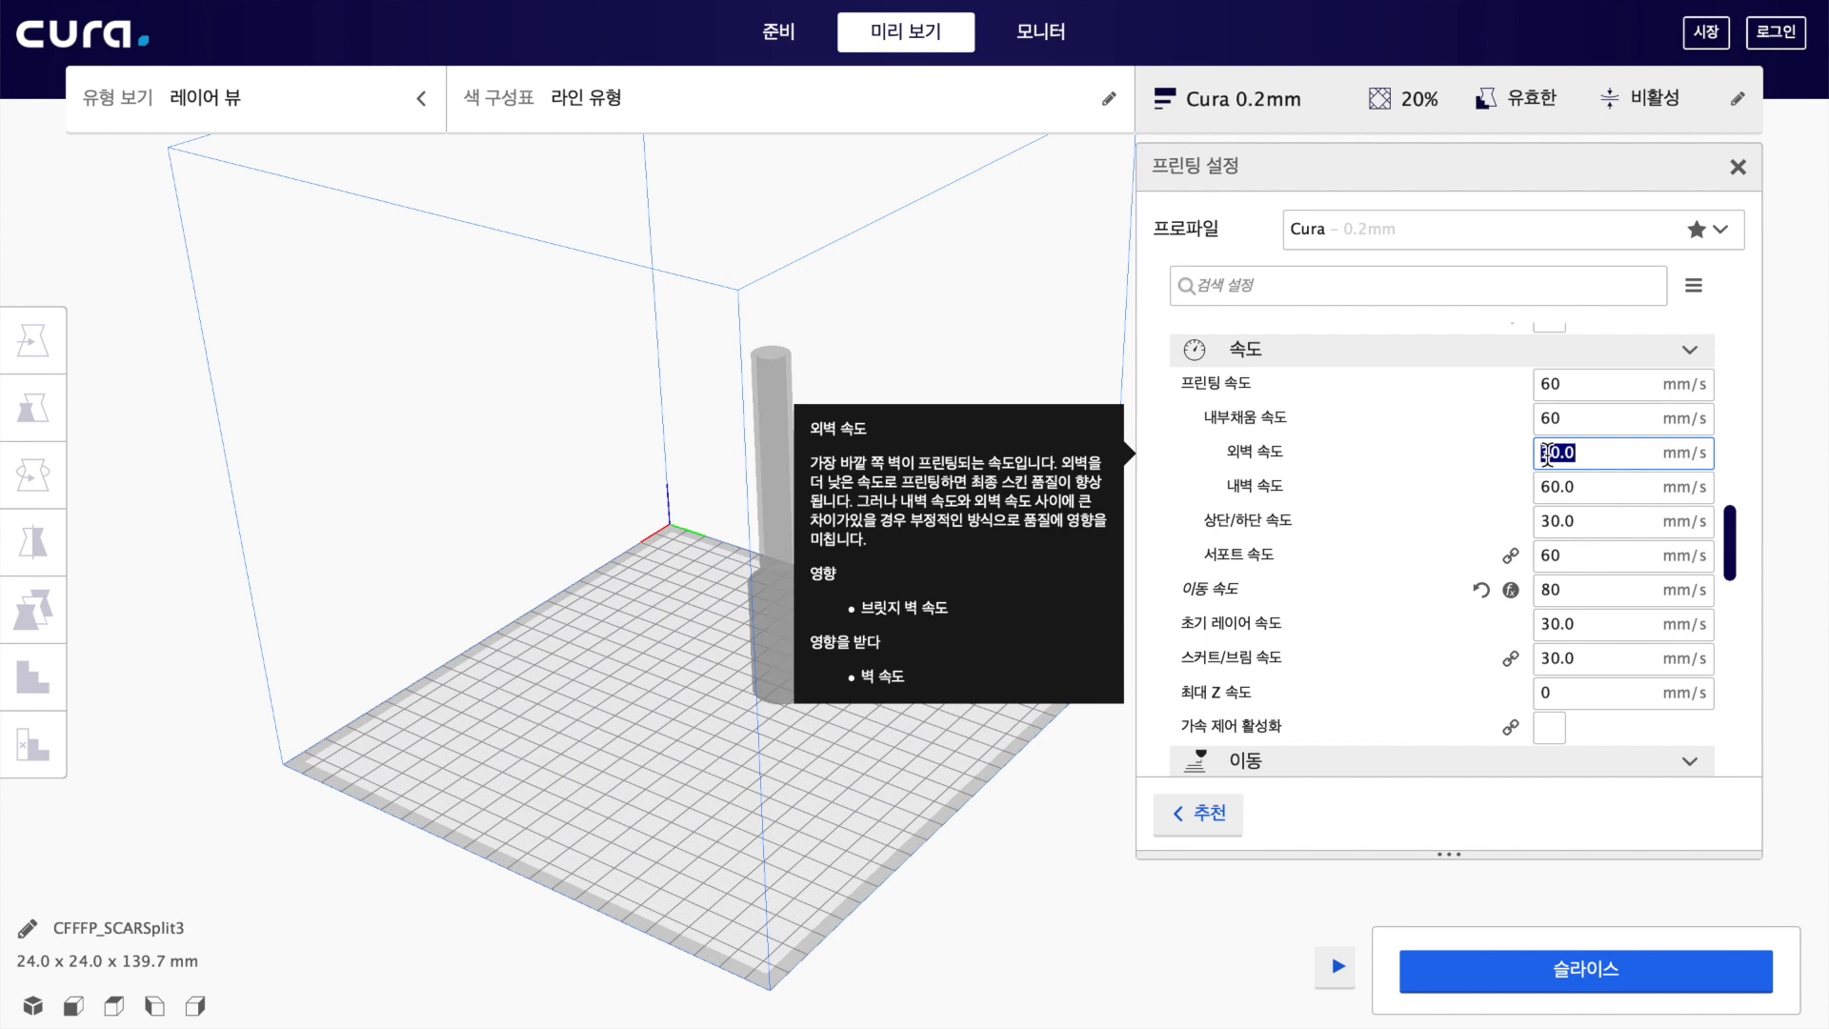
pyautogui.doubleClick(1551, 488)
pyautogui.click(1553, 456)
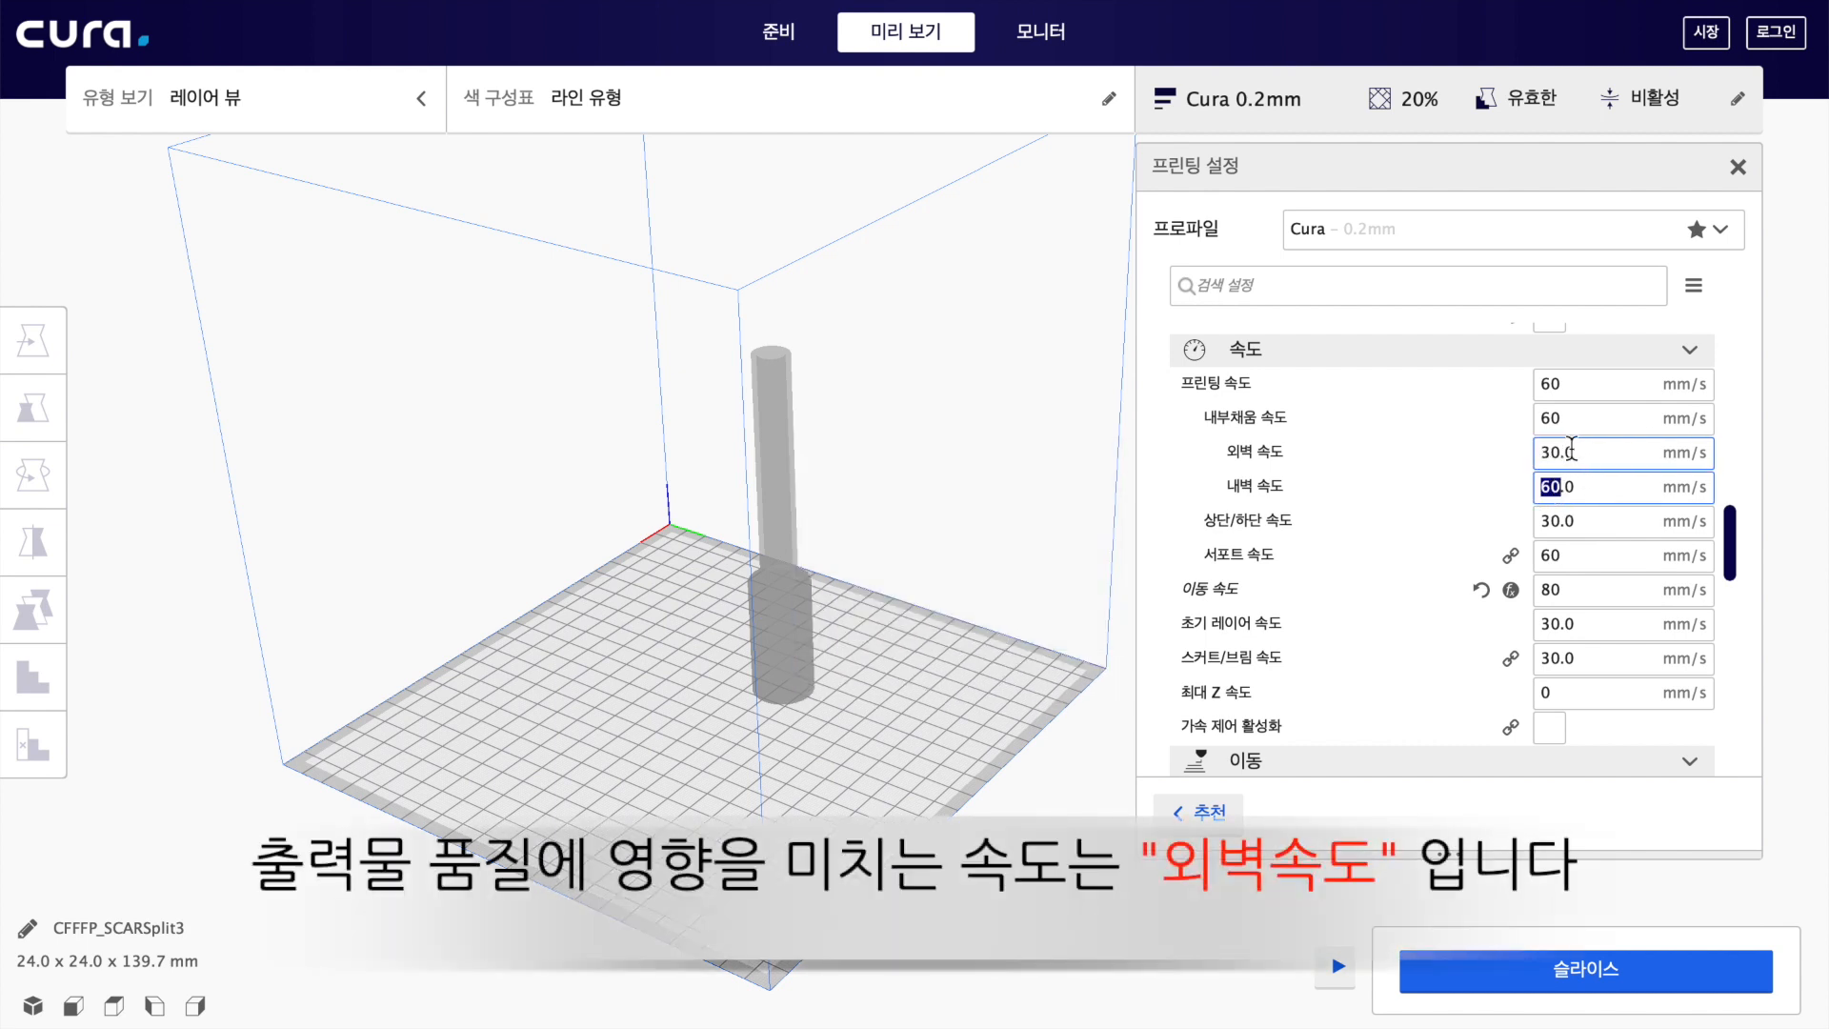
pyautogui.doubleClick(1550, 455)
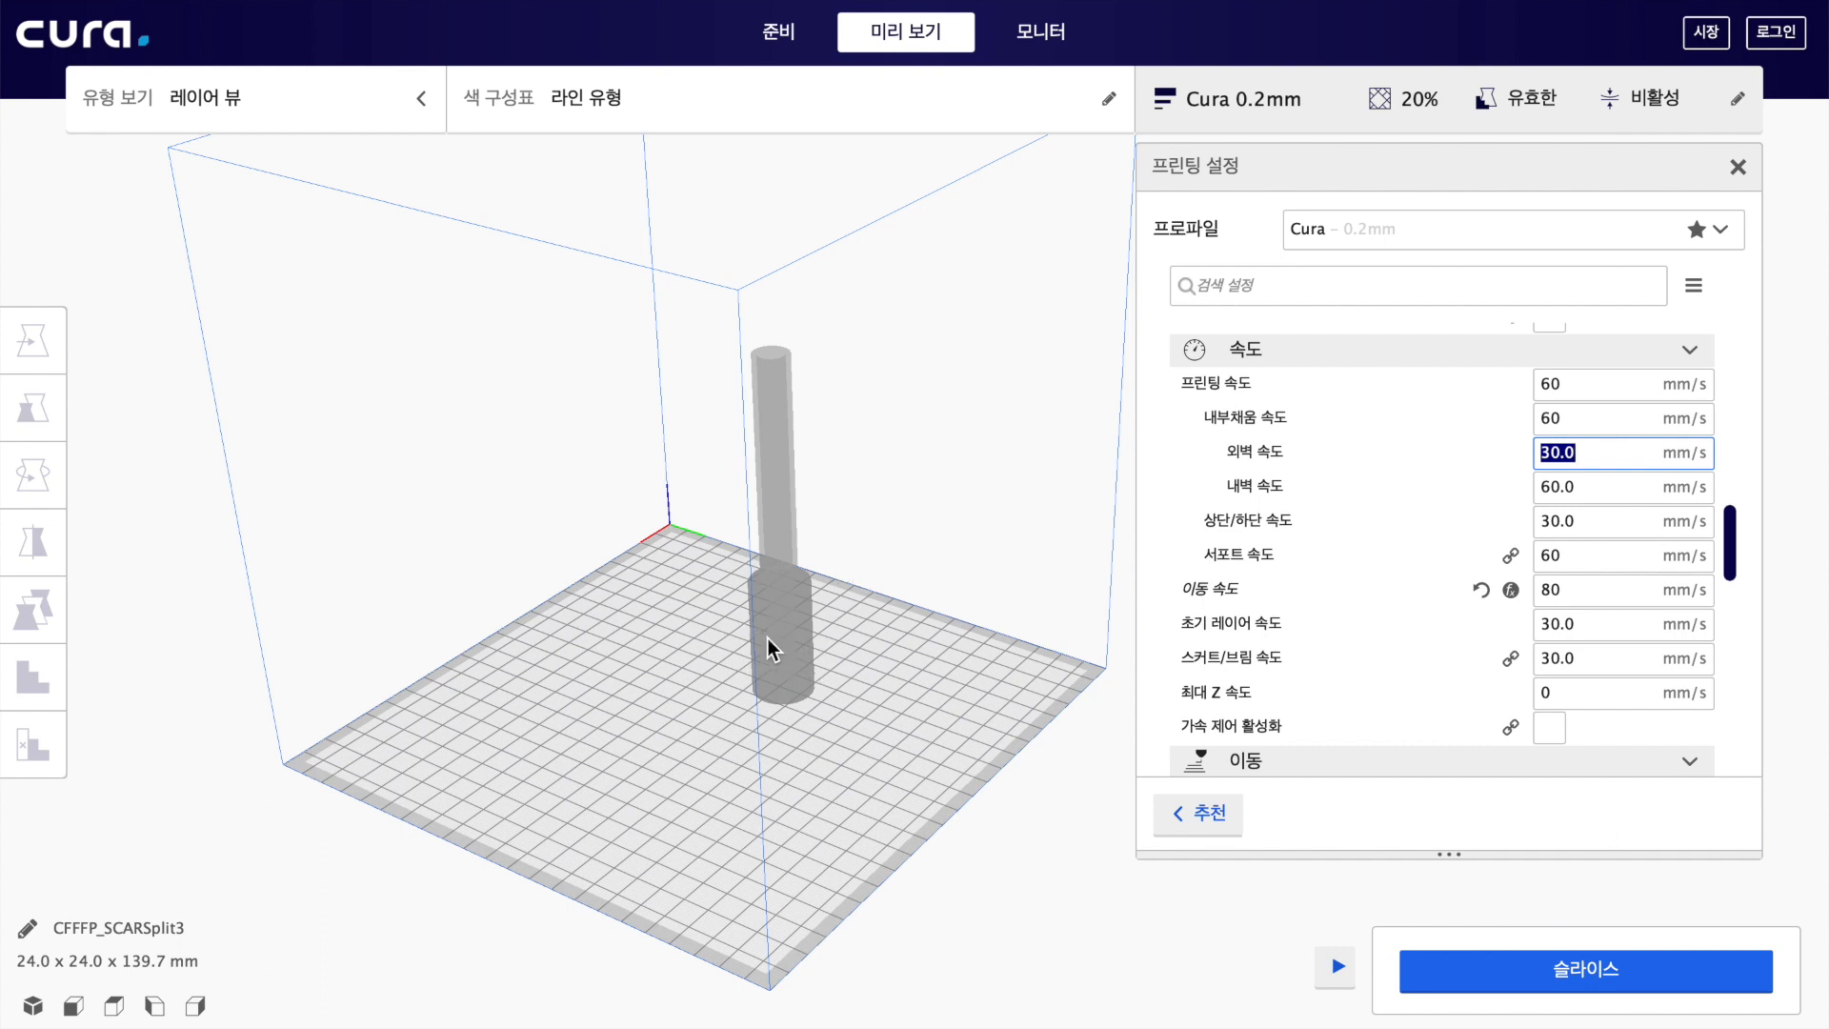
pyautogui.doubleClick(1578, 458)
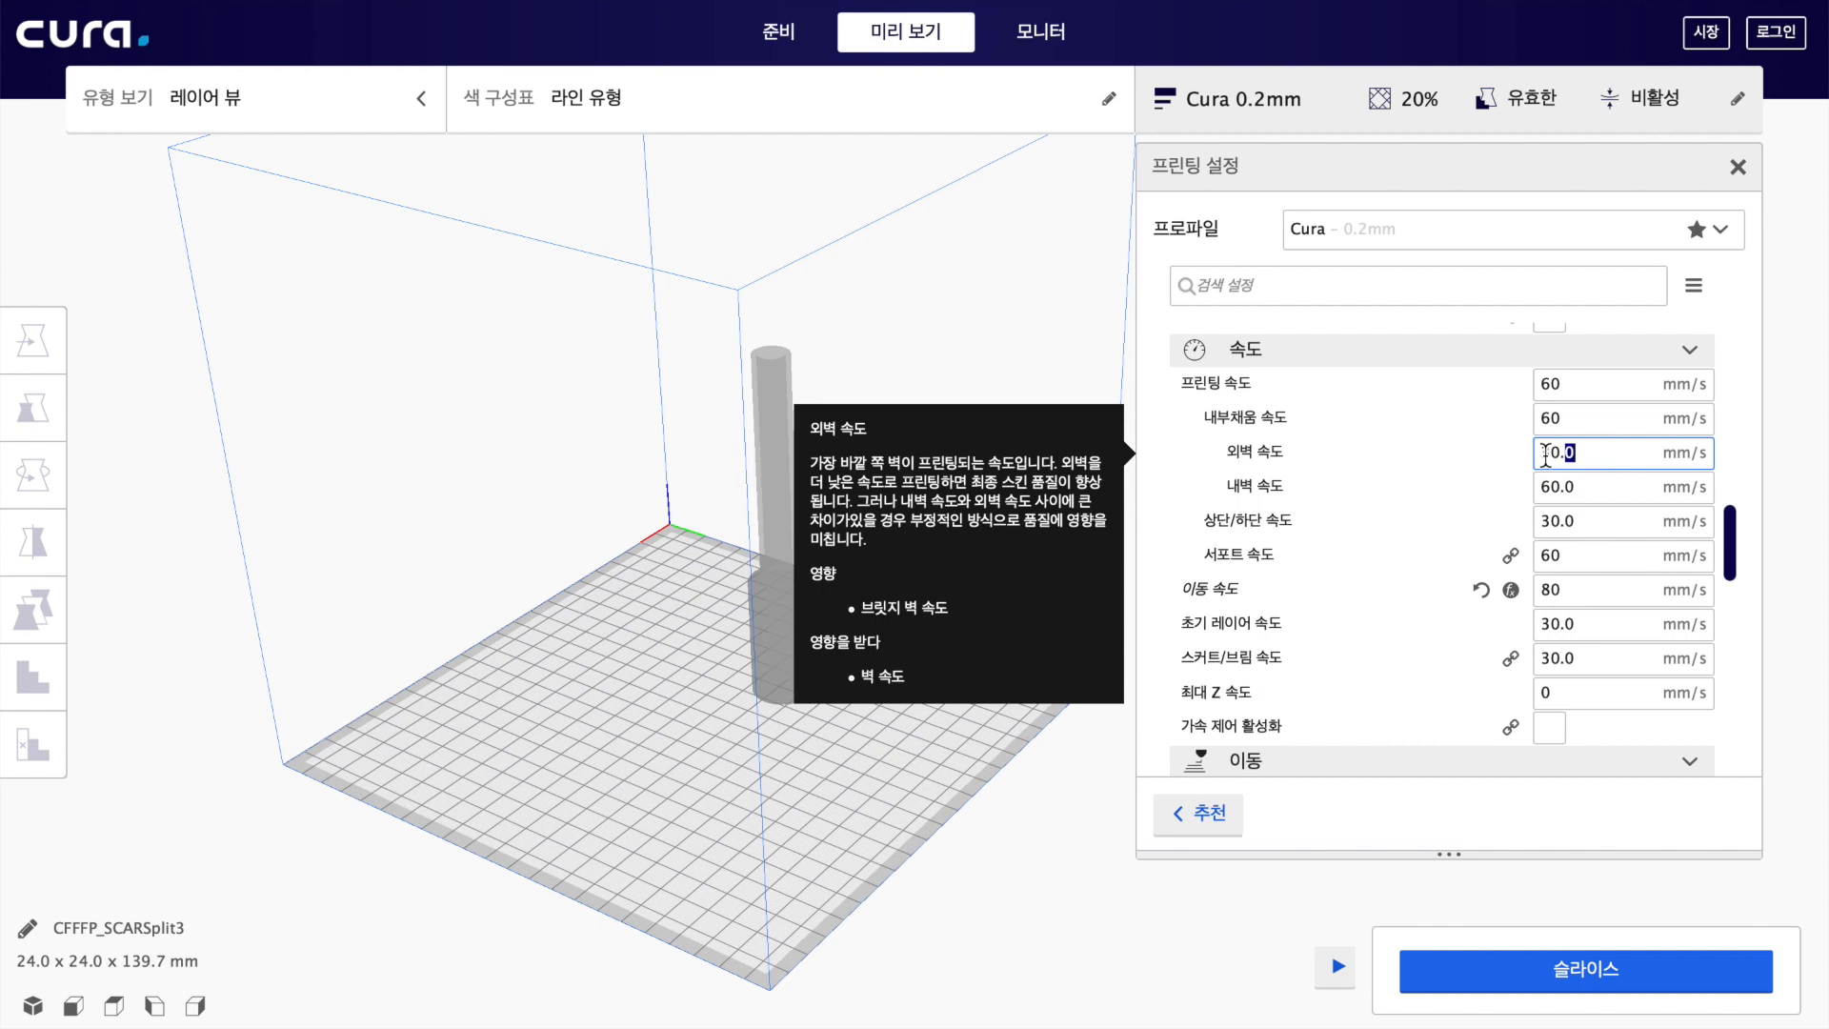
# - Set the print speed (프린팅 속도) to 80 mm/s
pyautogui.tripleClick(1545, 455)
pyautogui.write('30.0')
pyautogui.click(1552, 455)
pyautogui.doubleClick(1553, 455)
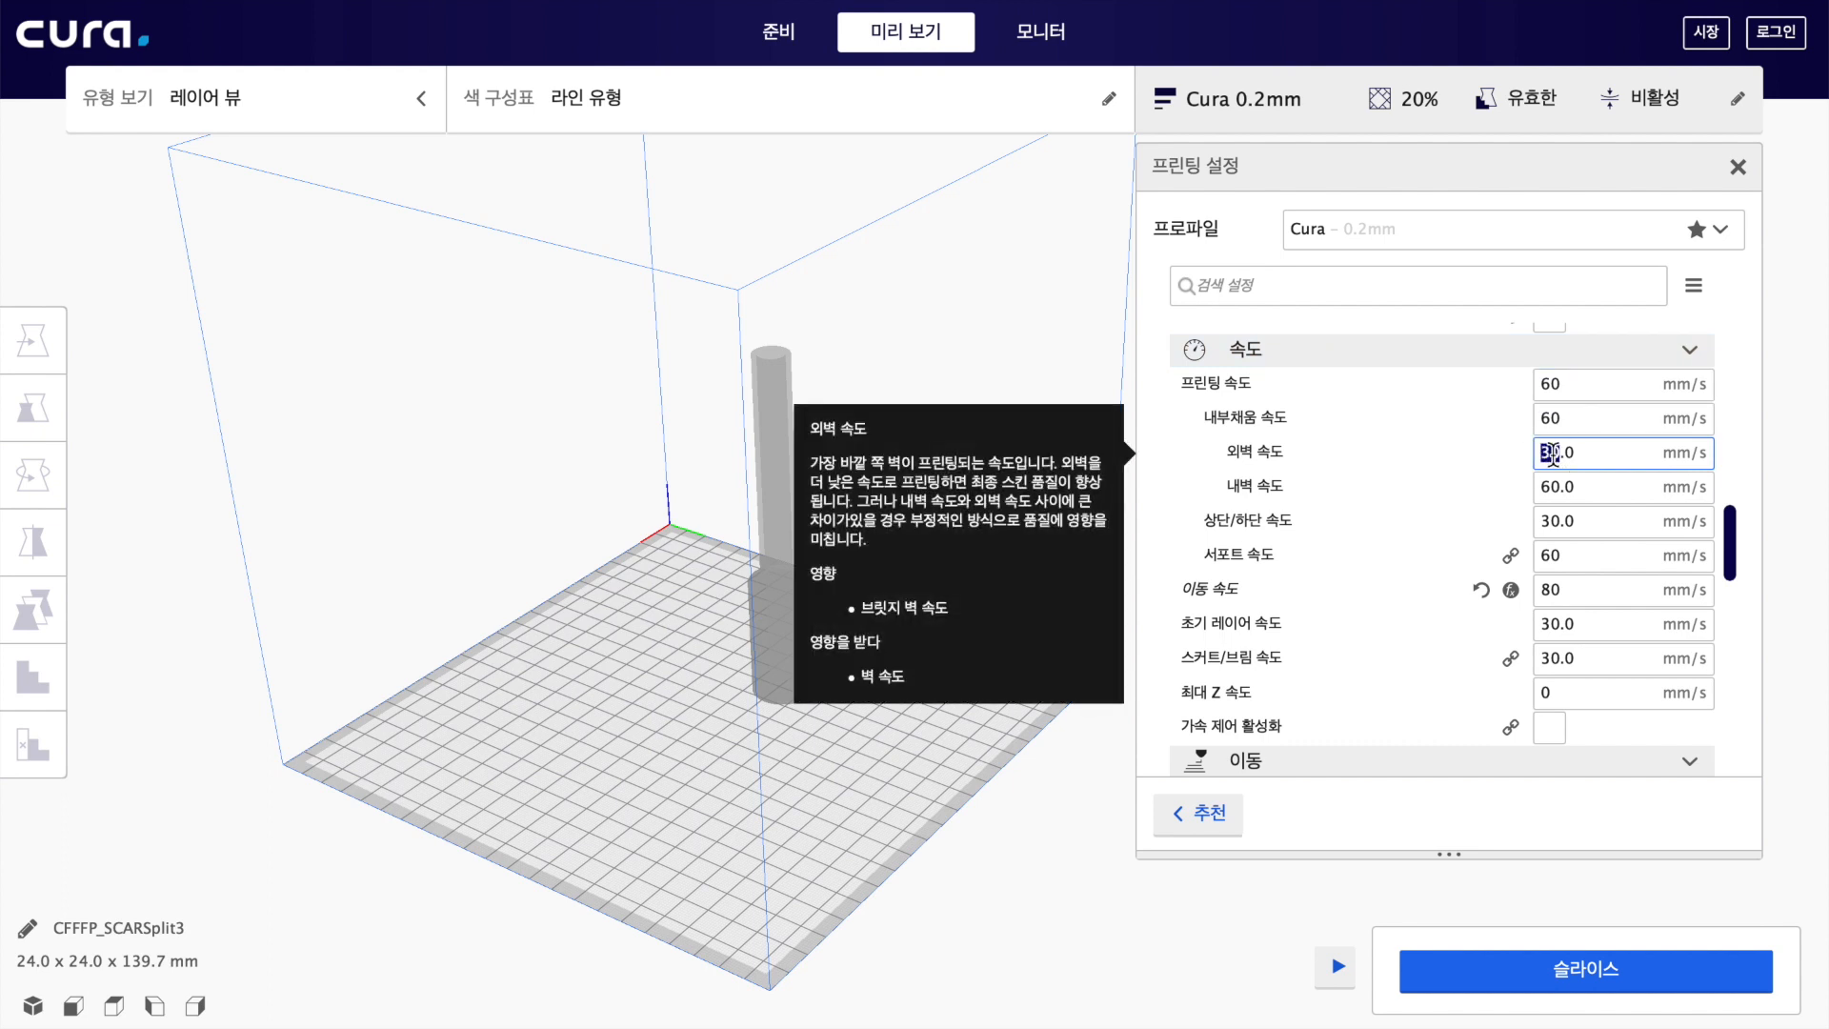
pyautogui.doubleClick(1571, 385)
pyautogui.write('80')
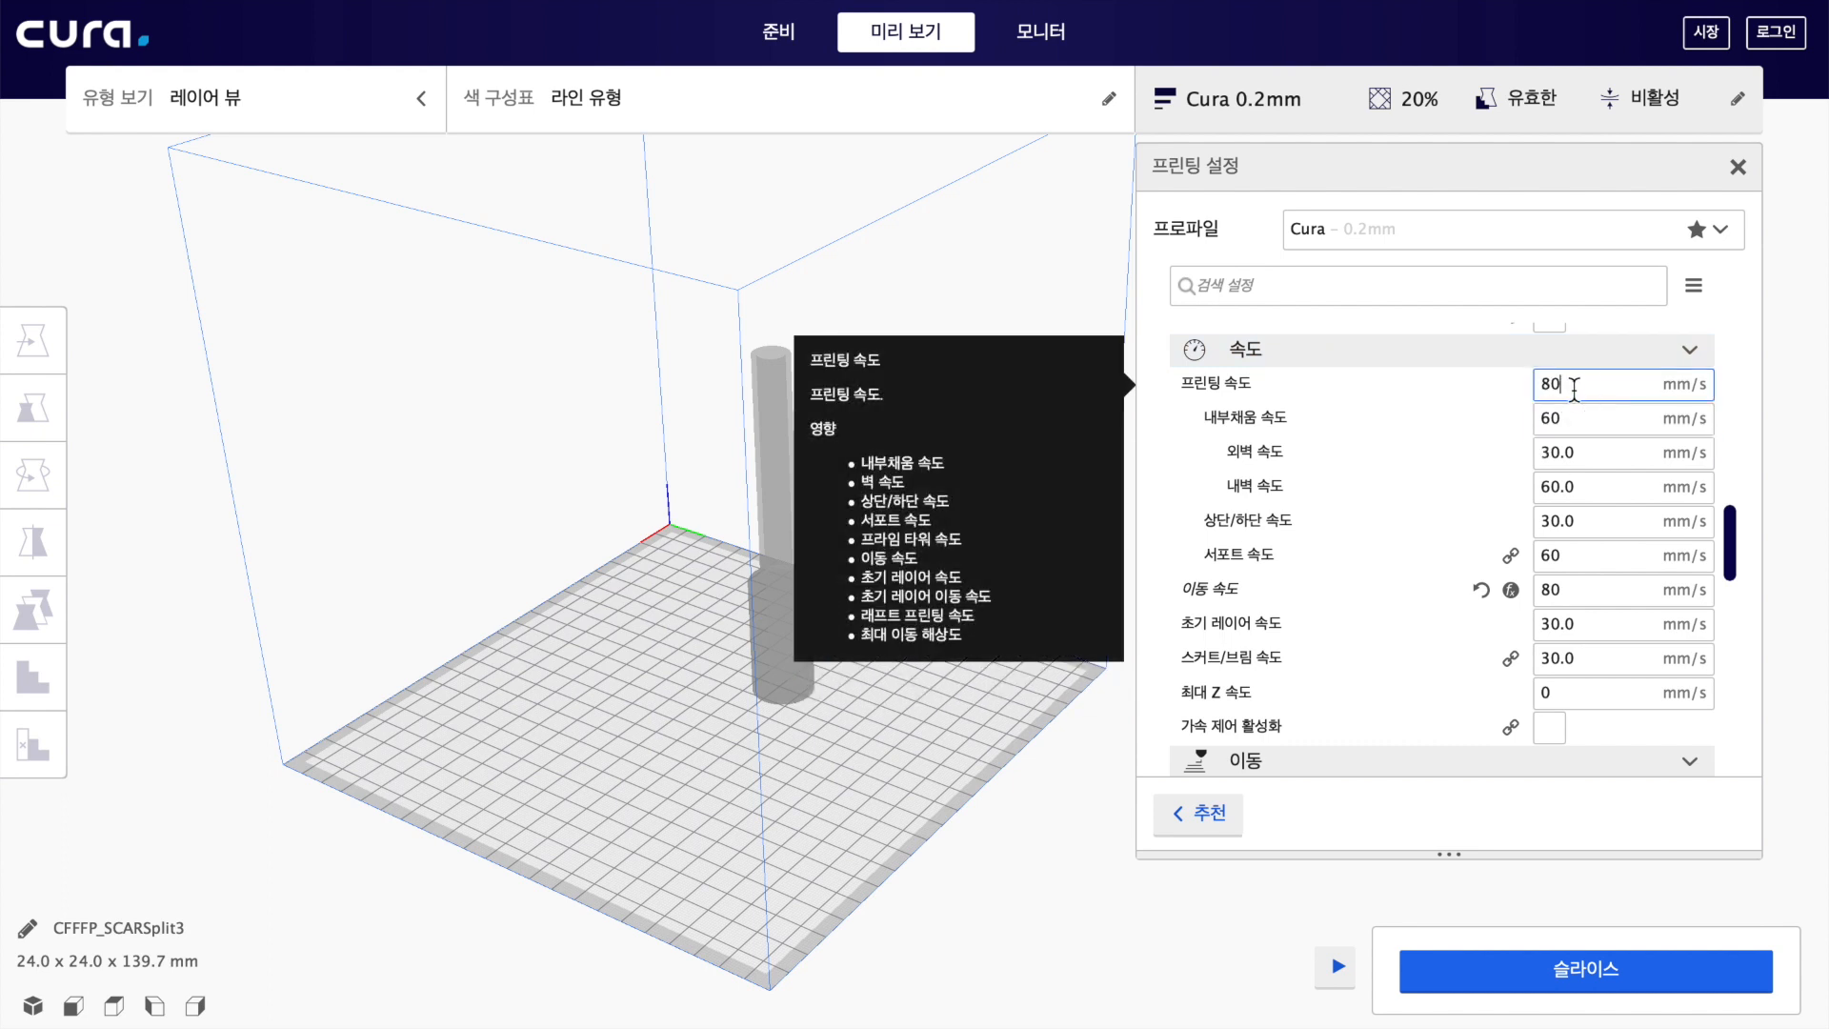
# - Check how the outer wall, top/bottom, initial layer and skirt/brim speeds follow the print speed (프린팅 속도)
pyautogui.doubleClick(1553, 451)
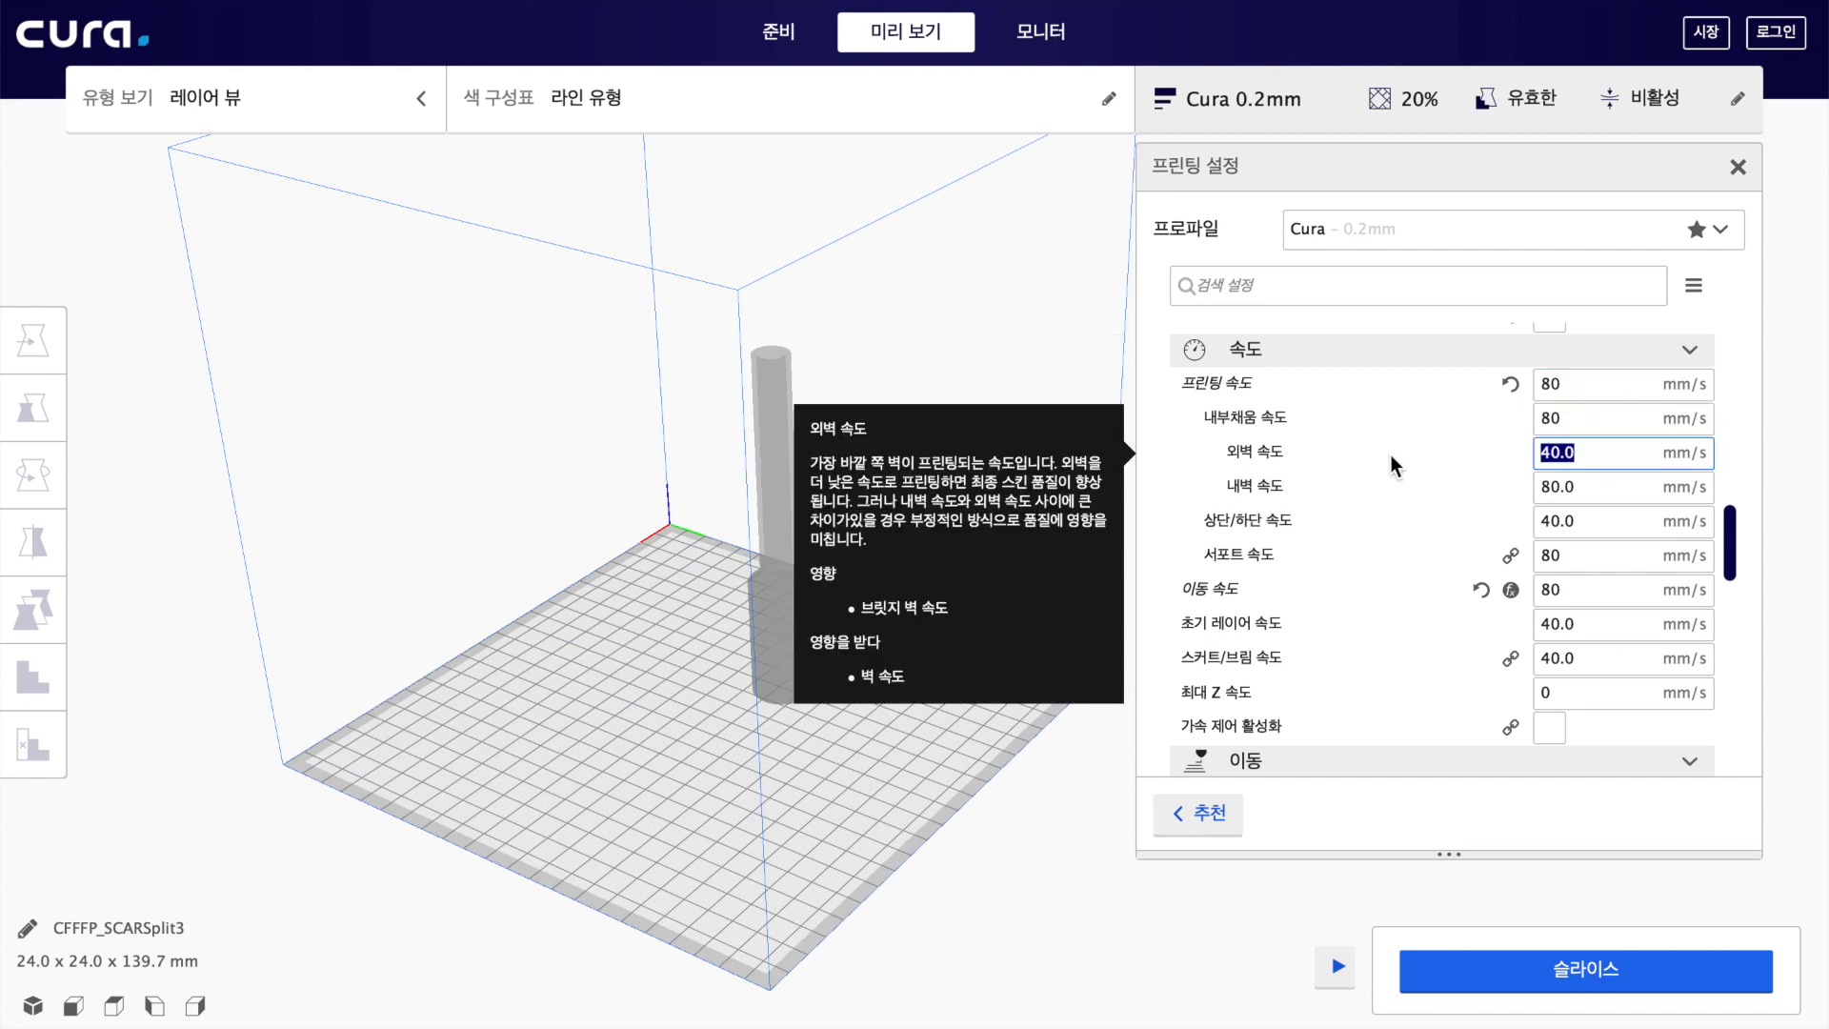
pyautogui.click(1559, 455)
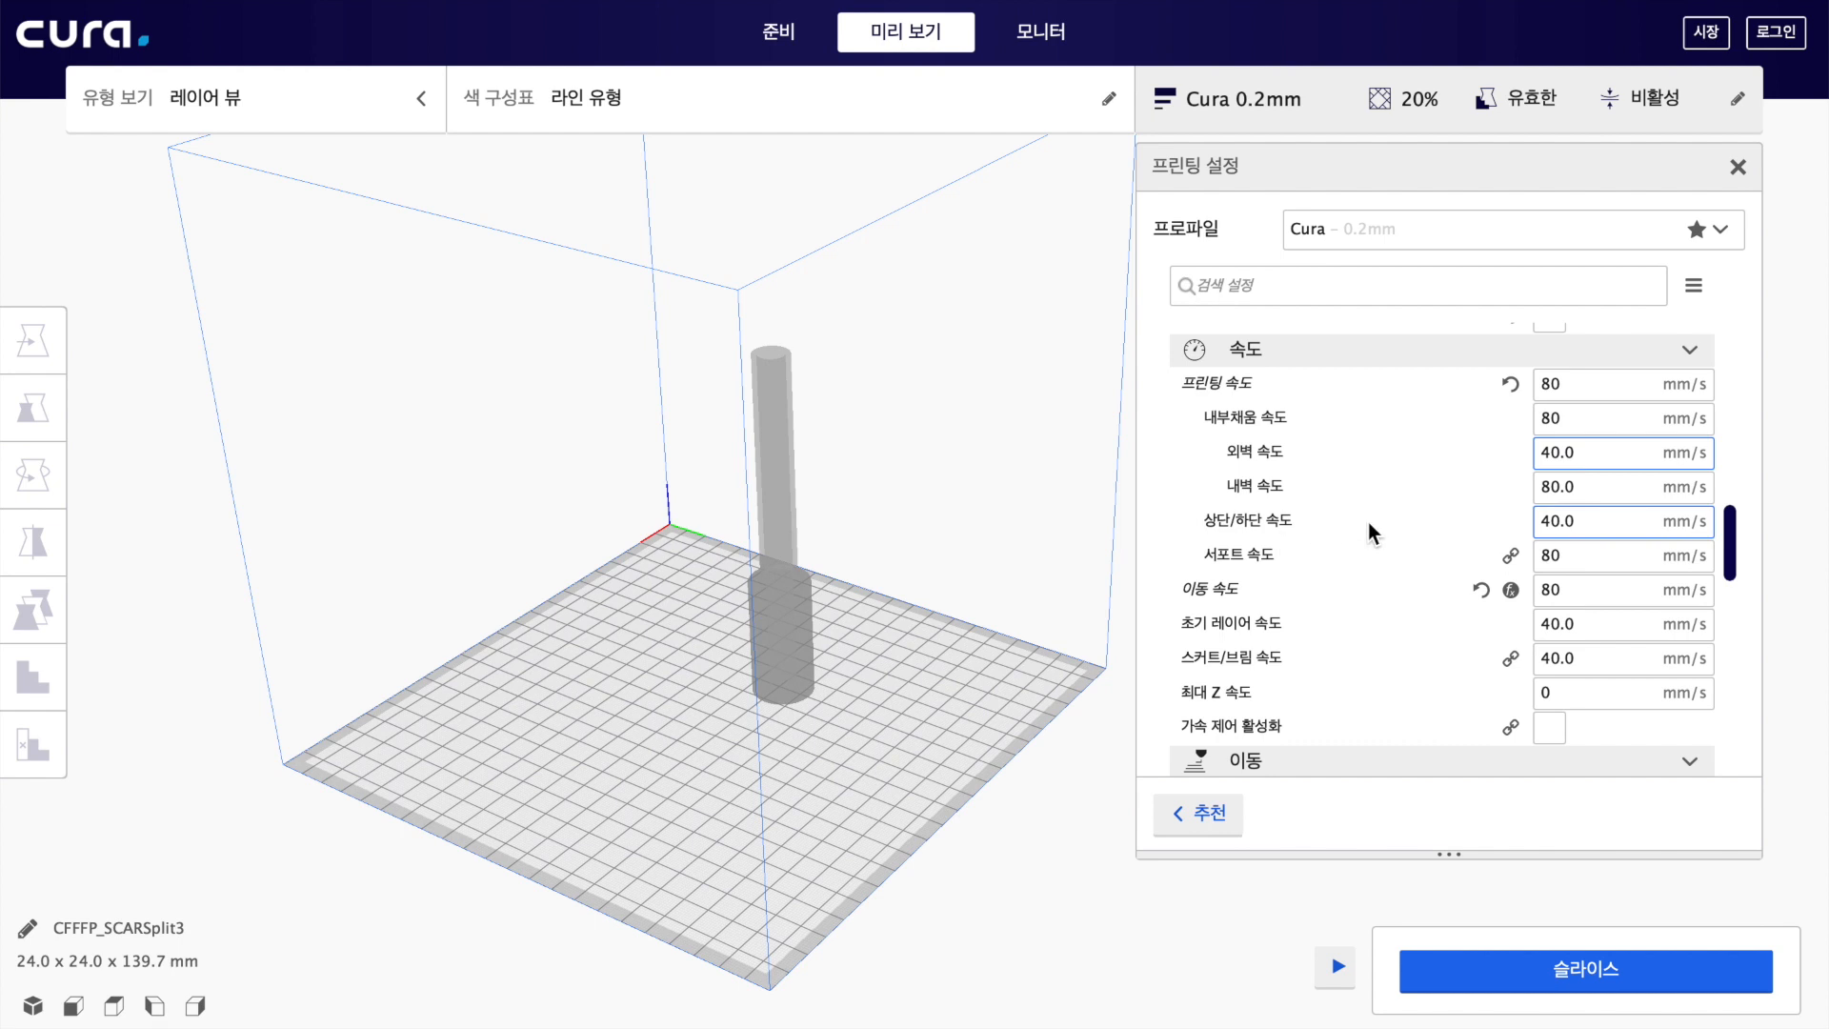
pyautogui.click(1563, 520)
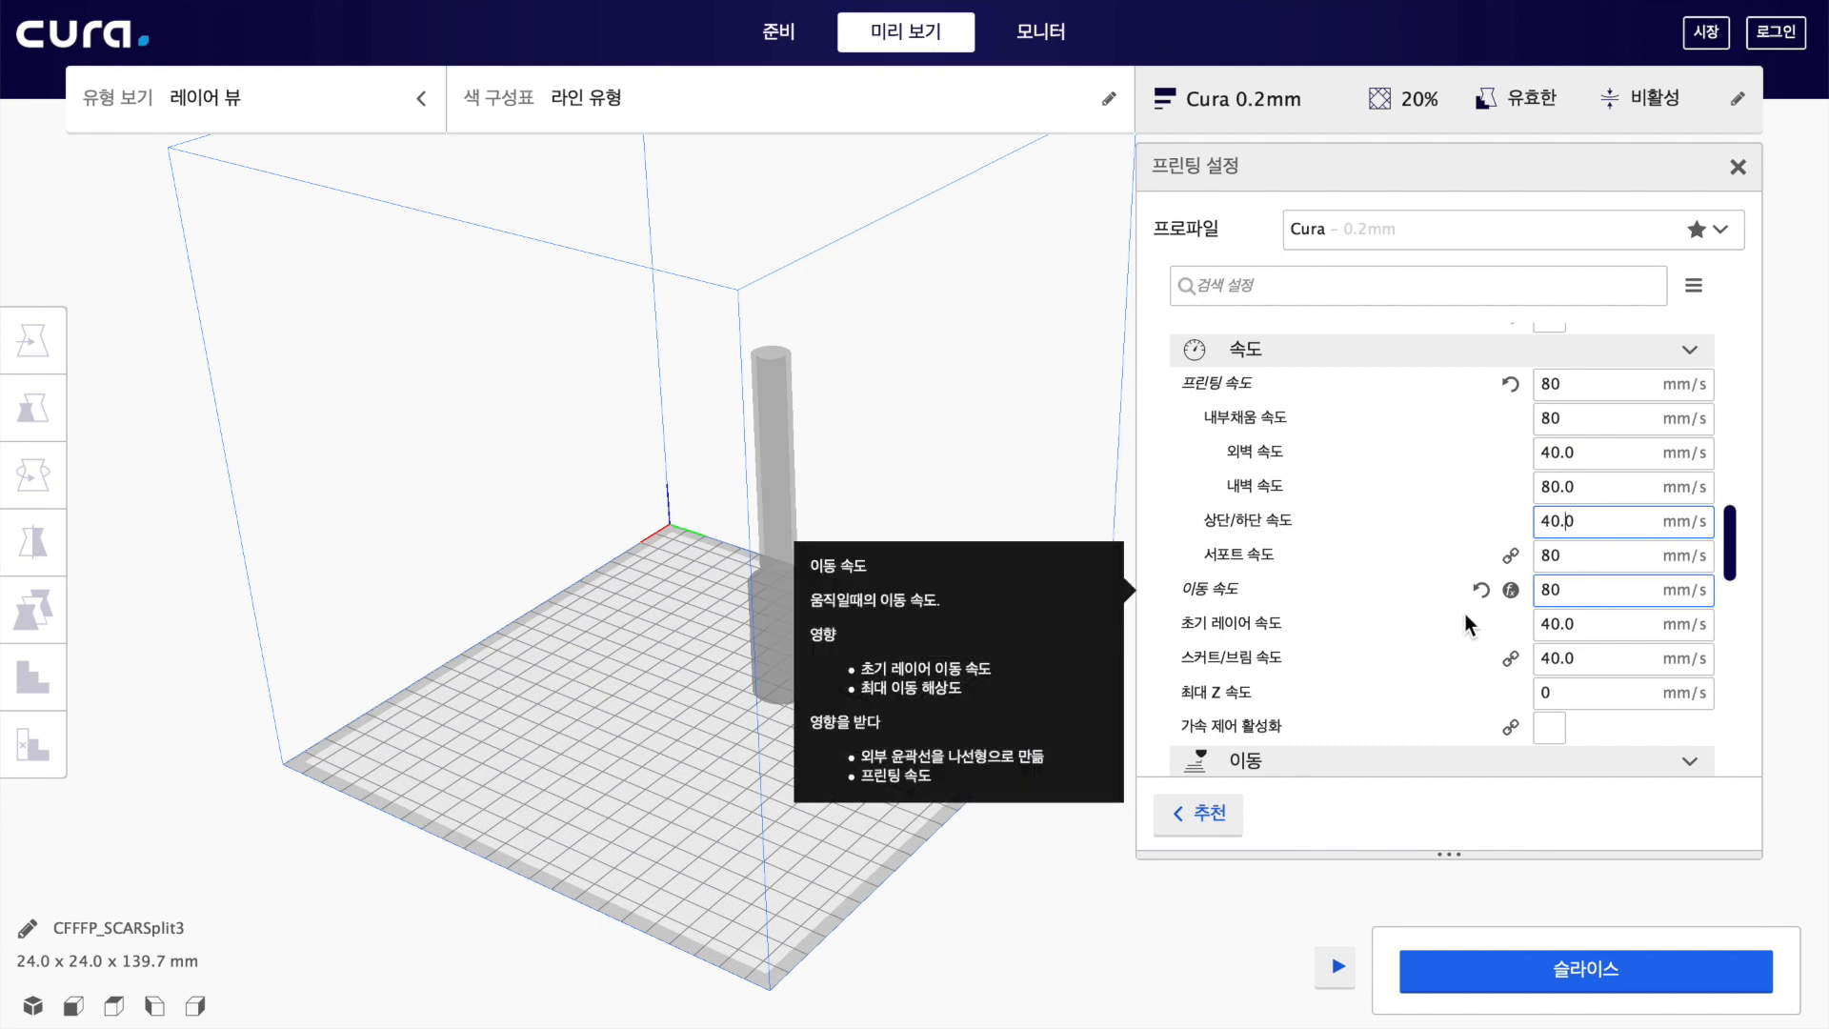
pyautogui.click(1553, 626)
pyautogui.click(1562, 657)
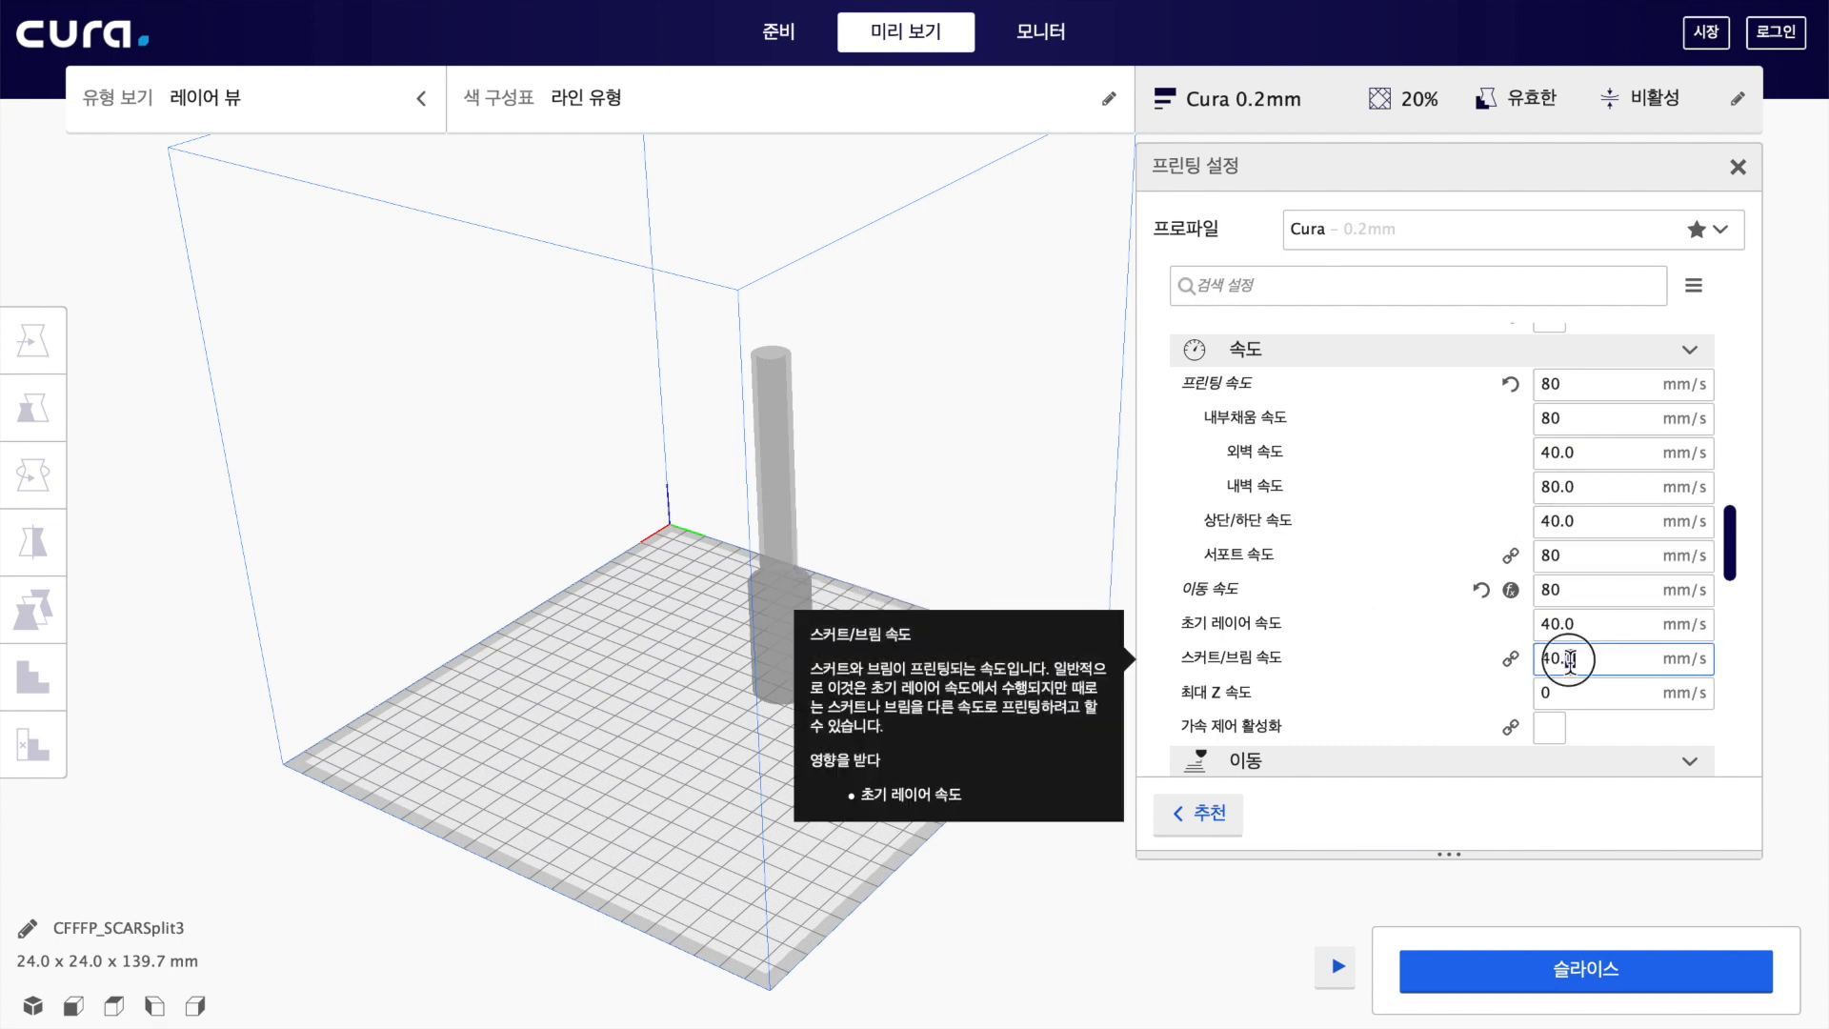
pyautogui.click(1553, 384)
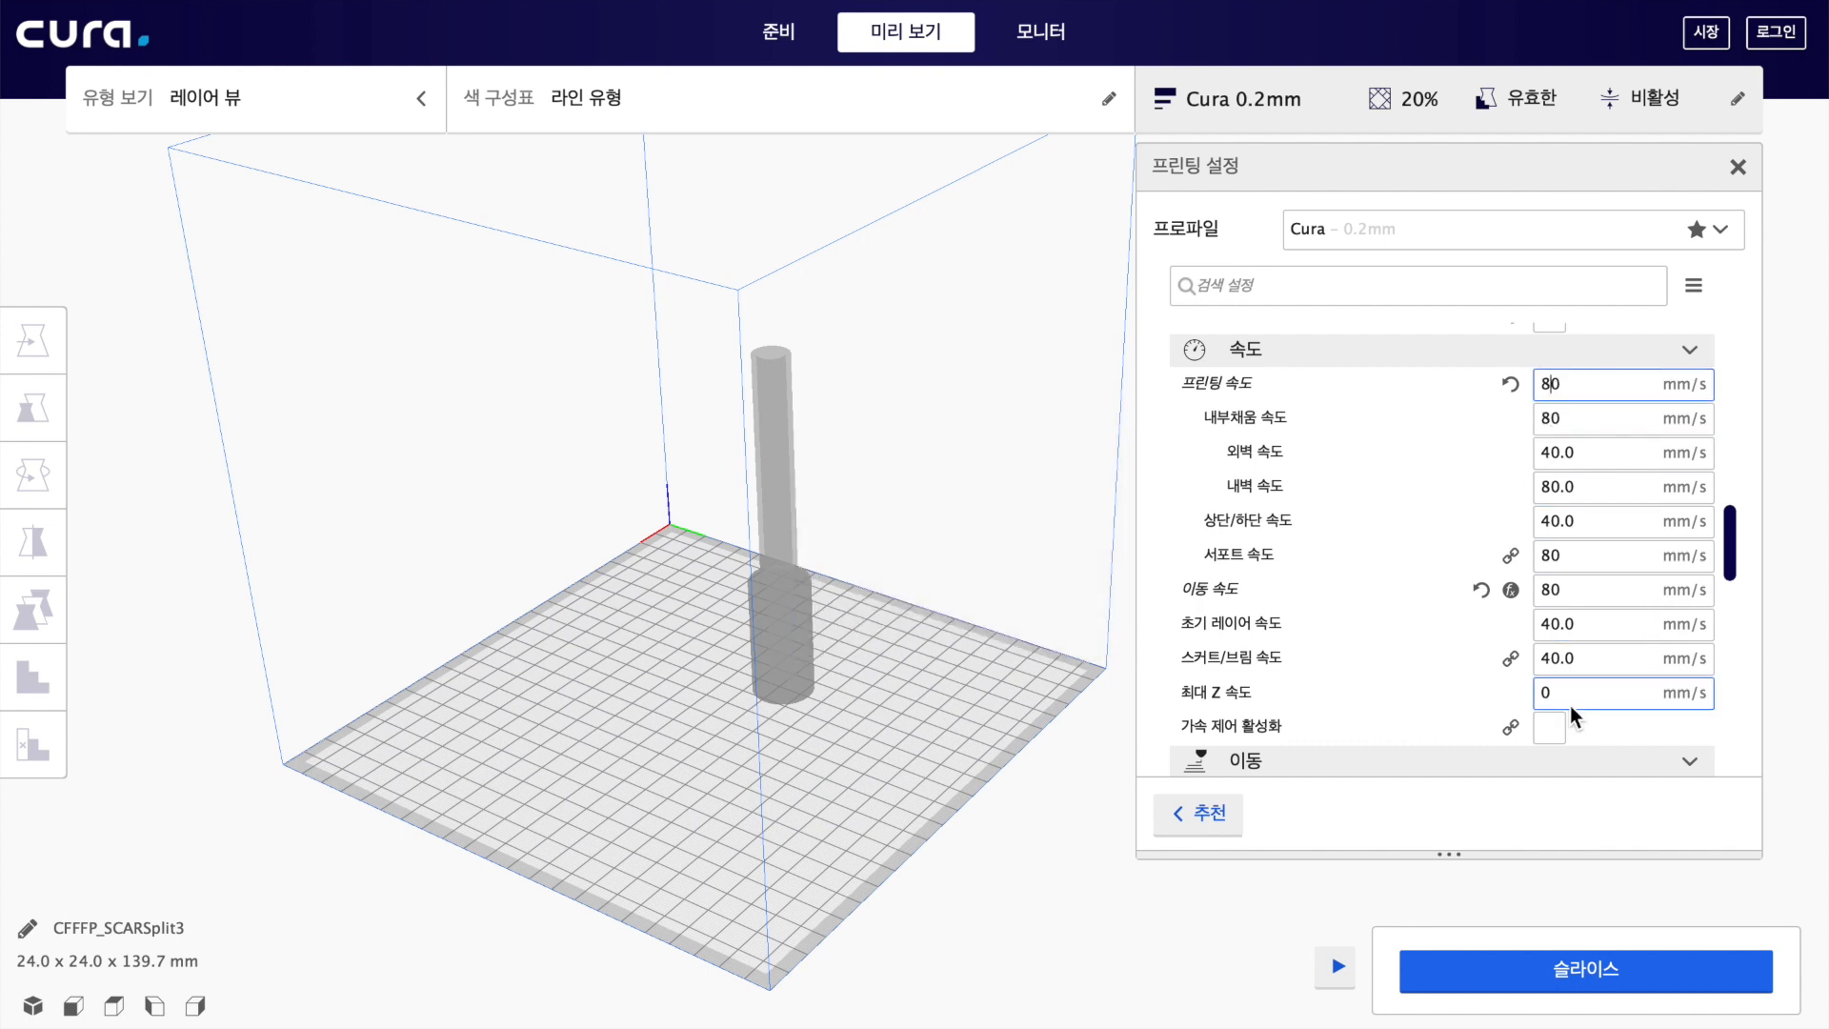
# - Set the initial layer speed (초기 레이어 속도) to 30 mm/s, and reduce it to 20 mm/s
pyautogui.moveTo(1563, 631)
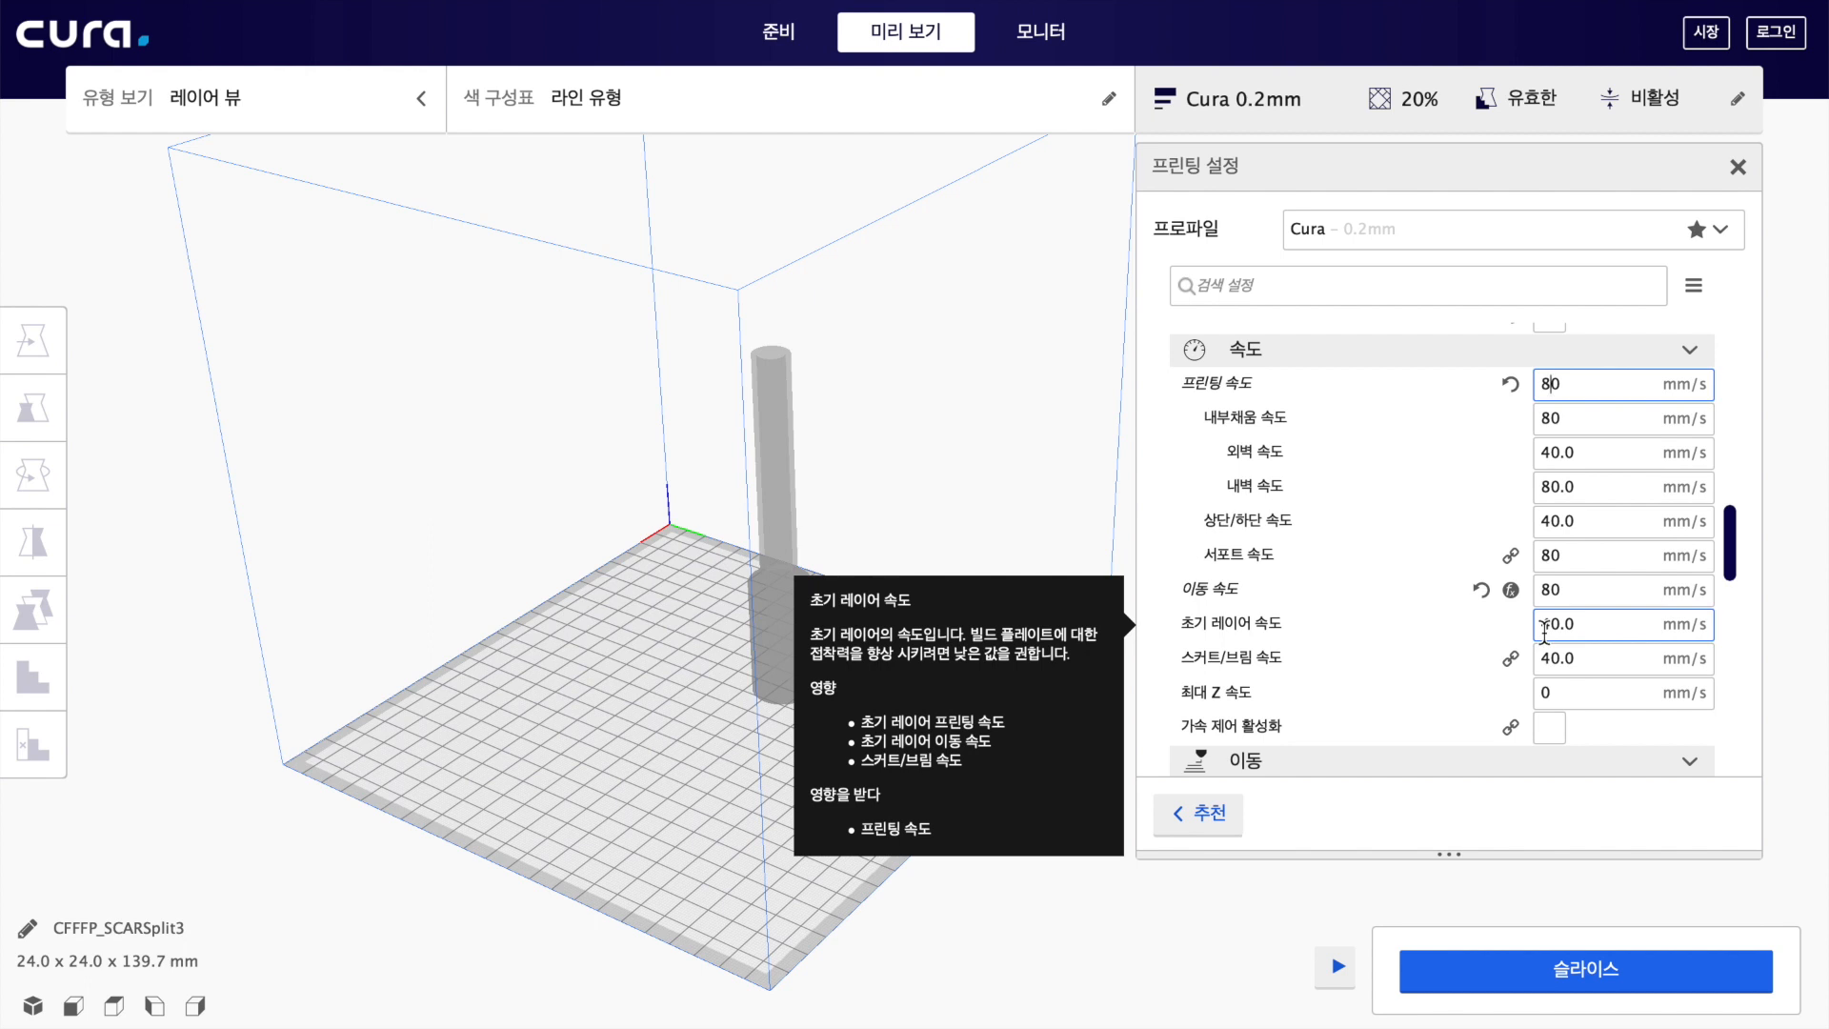
pyautogui.doubleClick(1558, 624)
pyautogui.write('30')
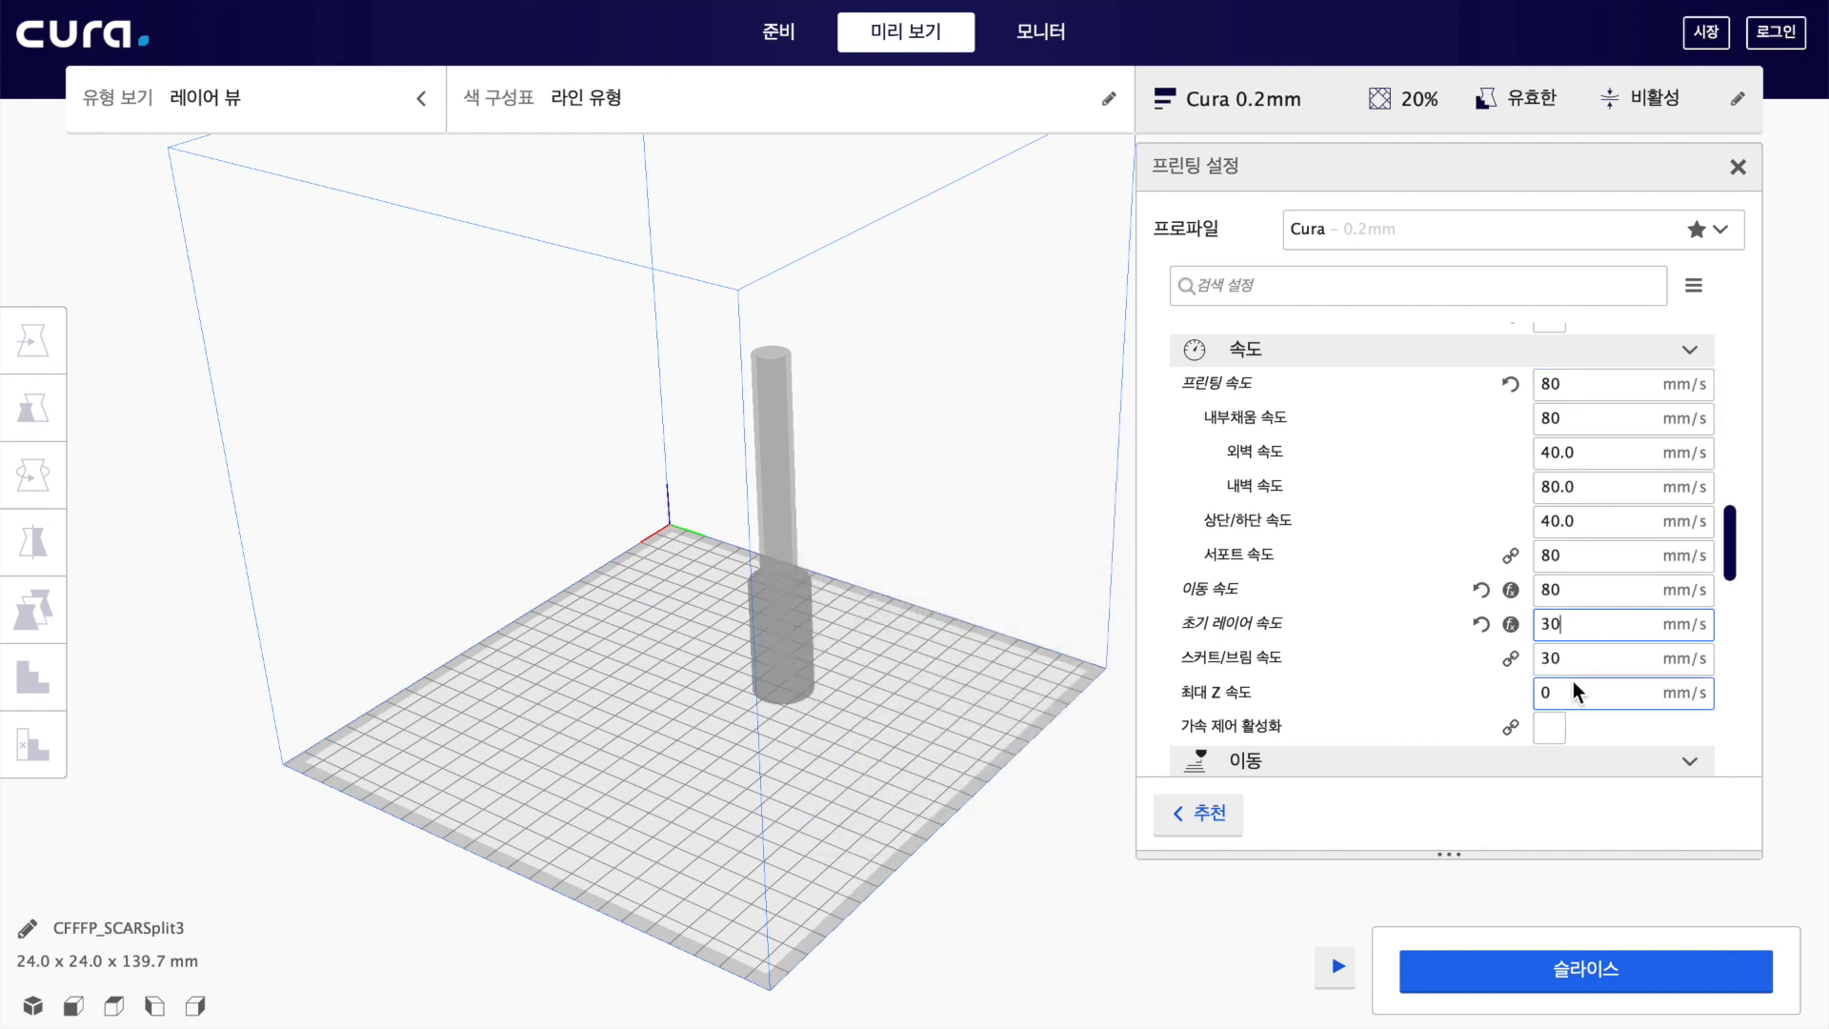
pyautogui.doubleClick(1580, 629)
pyautogui.write('20')
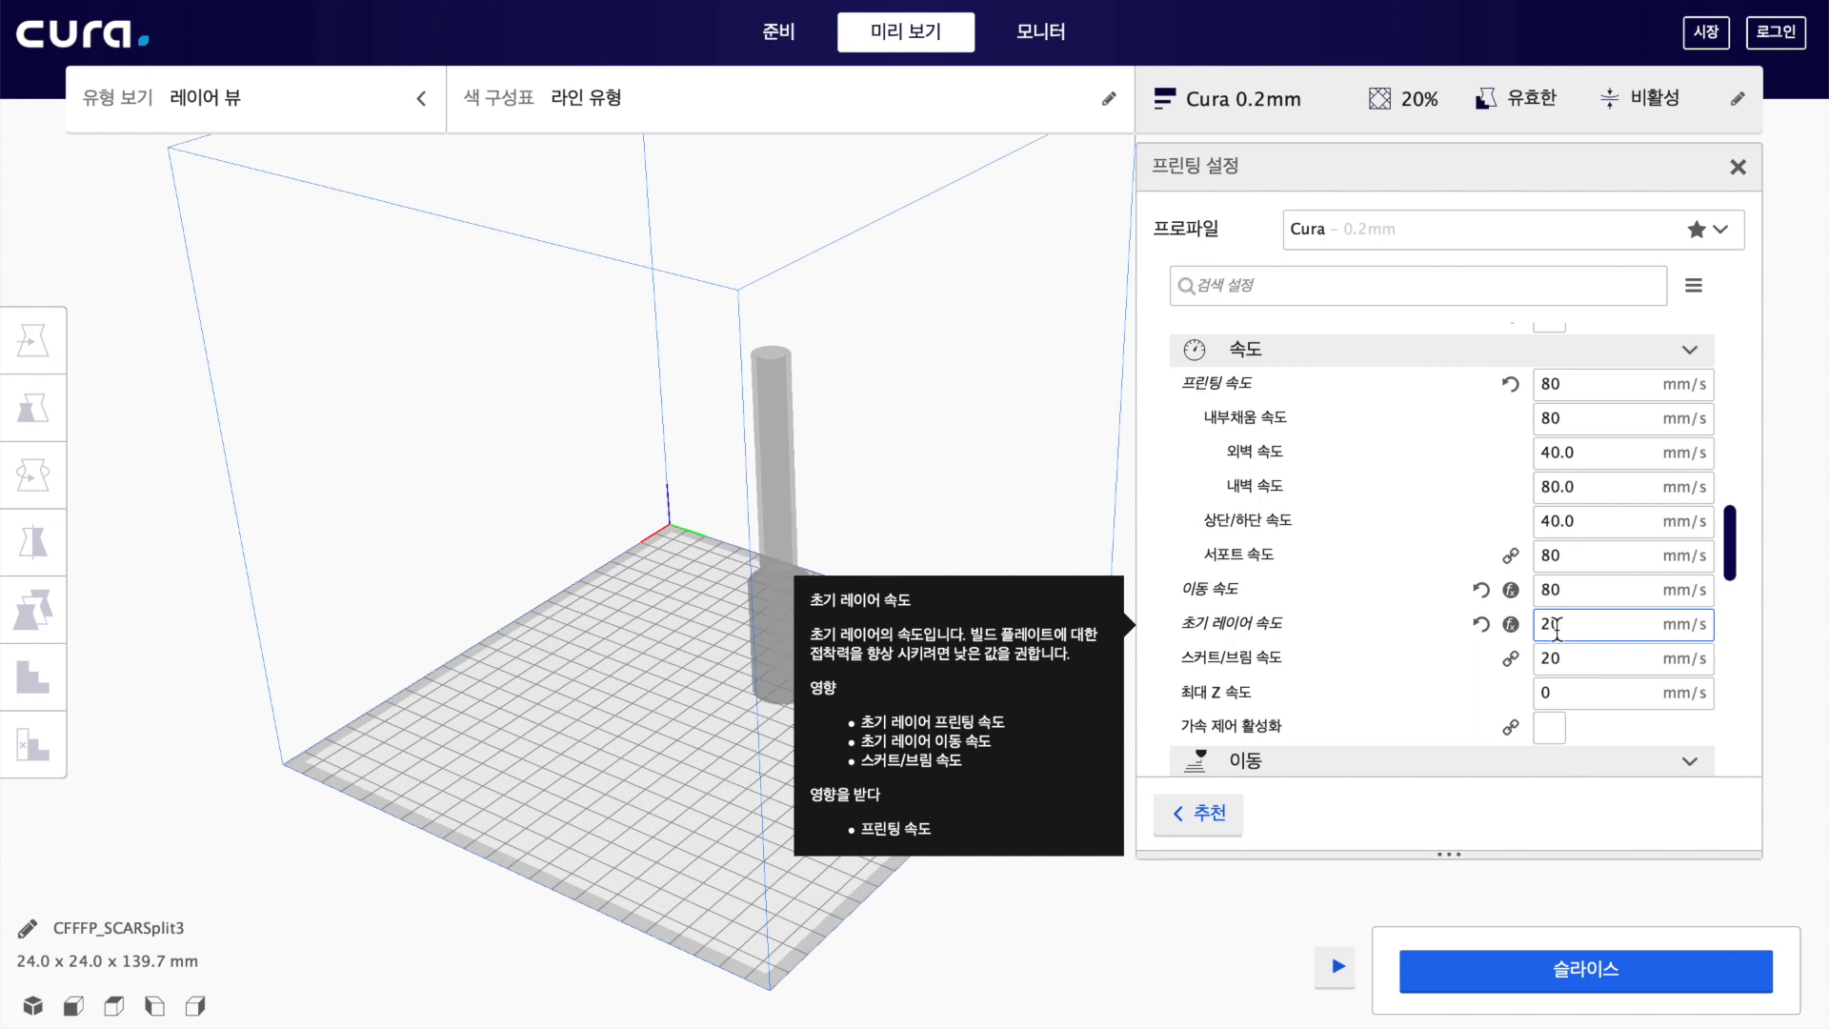
pyautogui.doubleClick(1554, 626)
pyautogui.press('Tab')
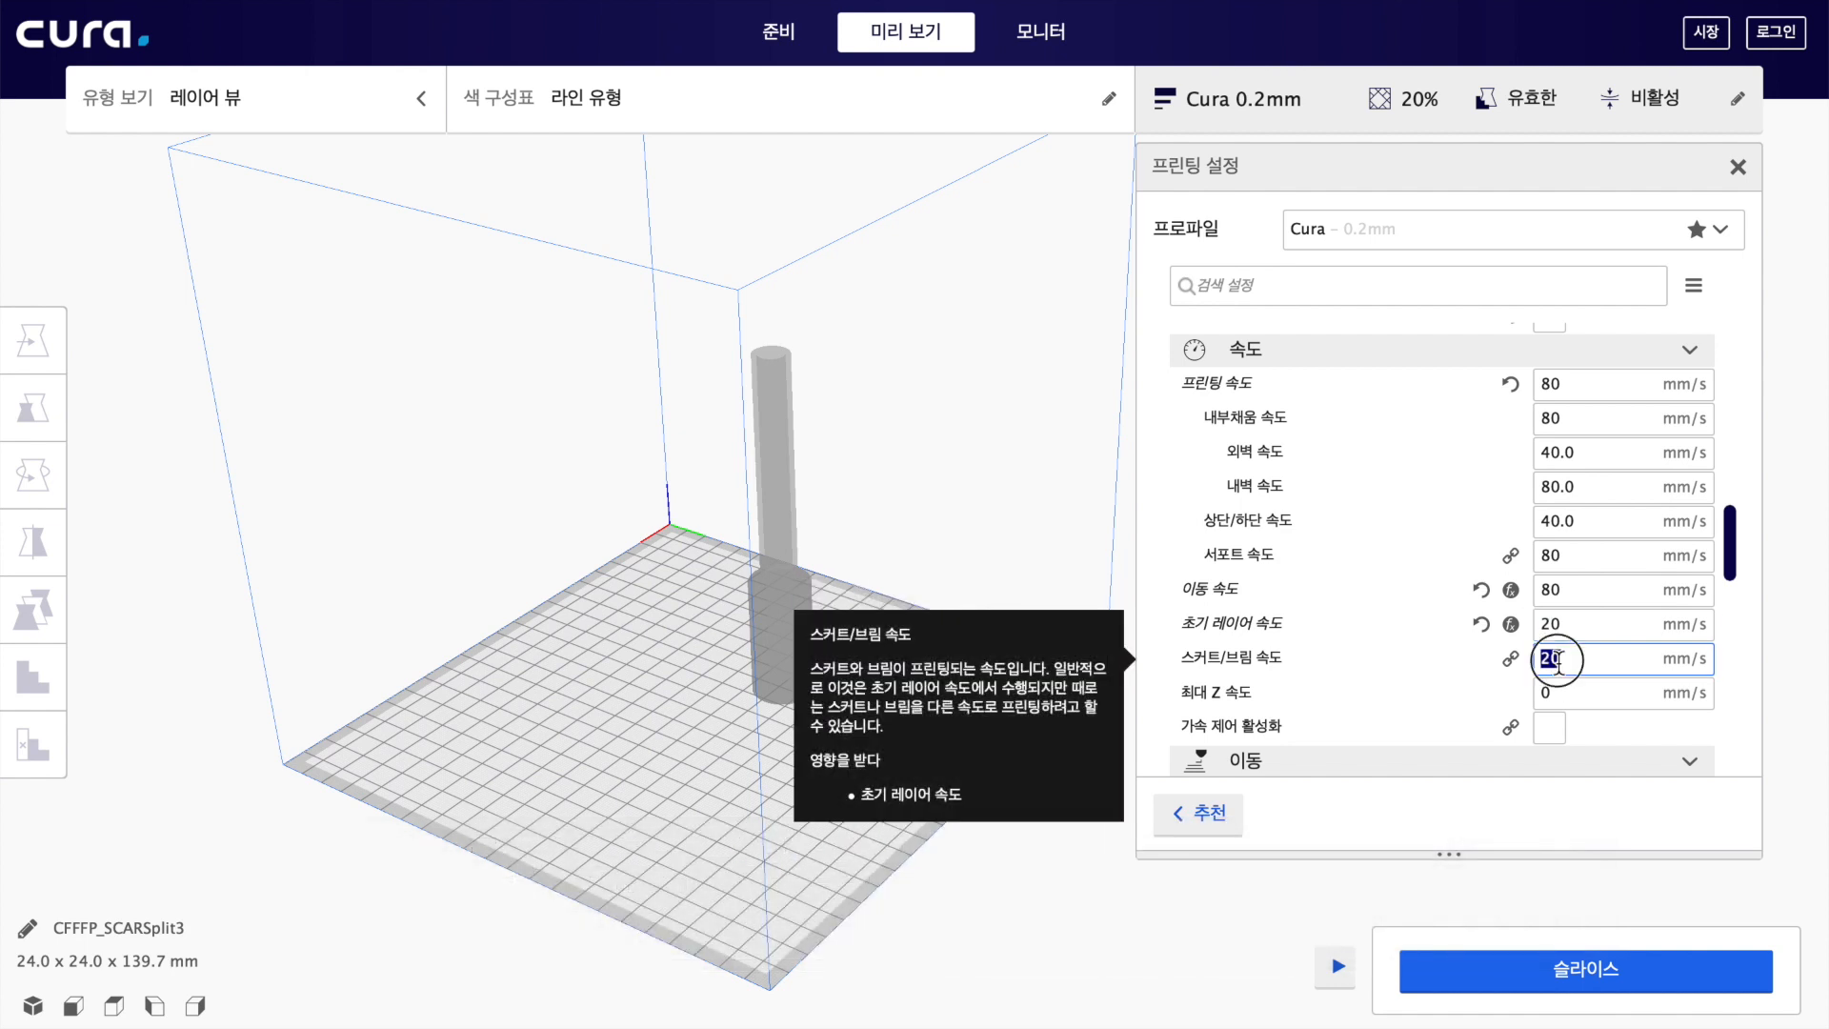
# - Set the outer wall speed (외벽 속도) to 30 mm/s
pyautogui.doubleClick(1553, 452)
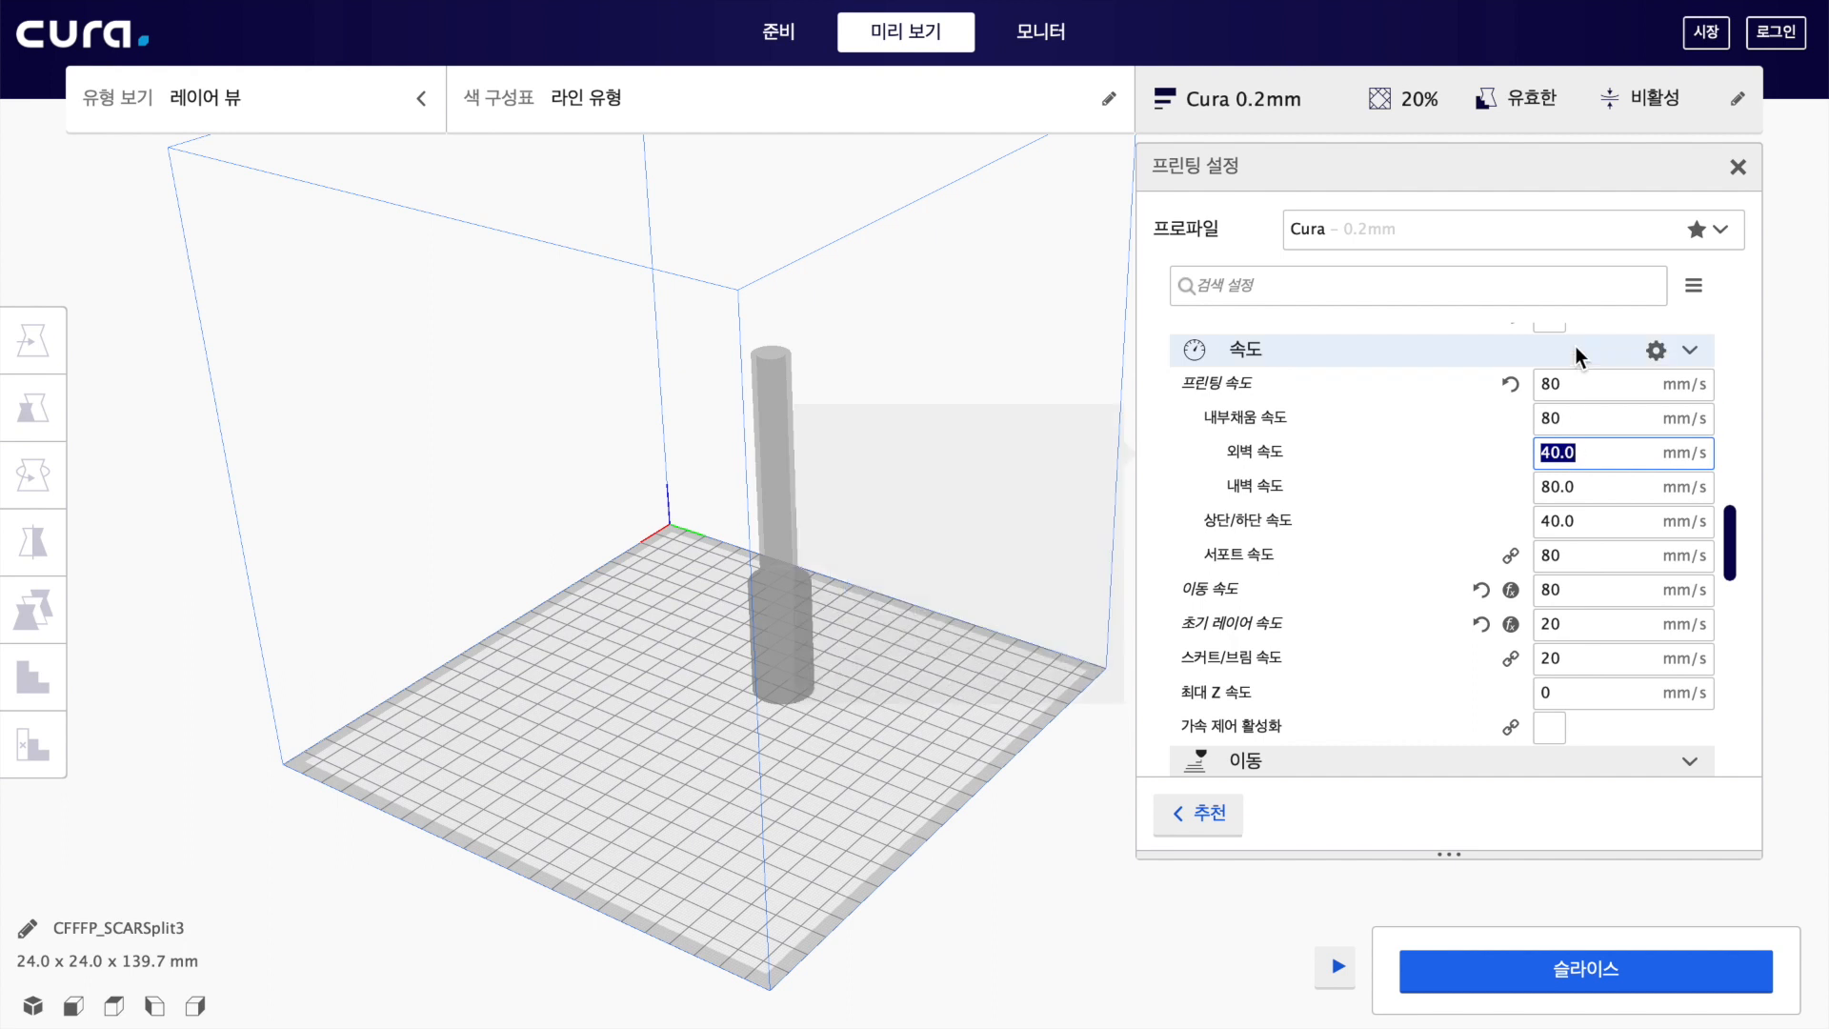
pyautogui.click(1560, 381)
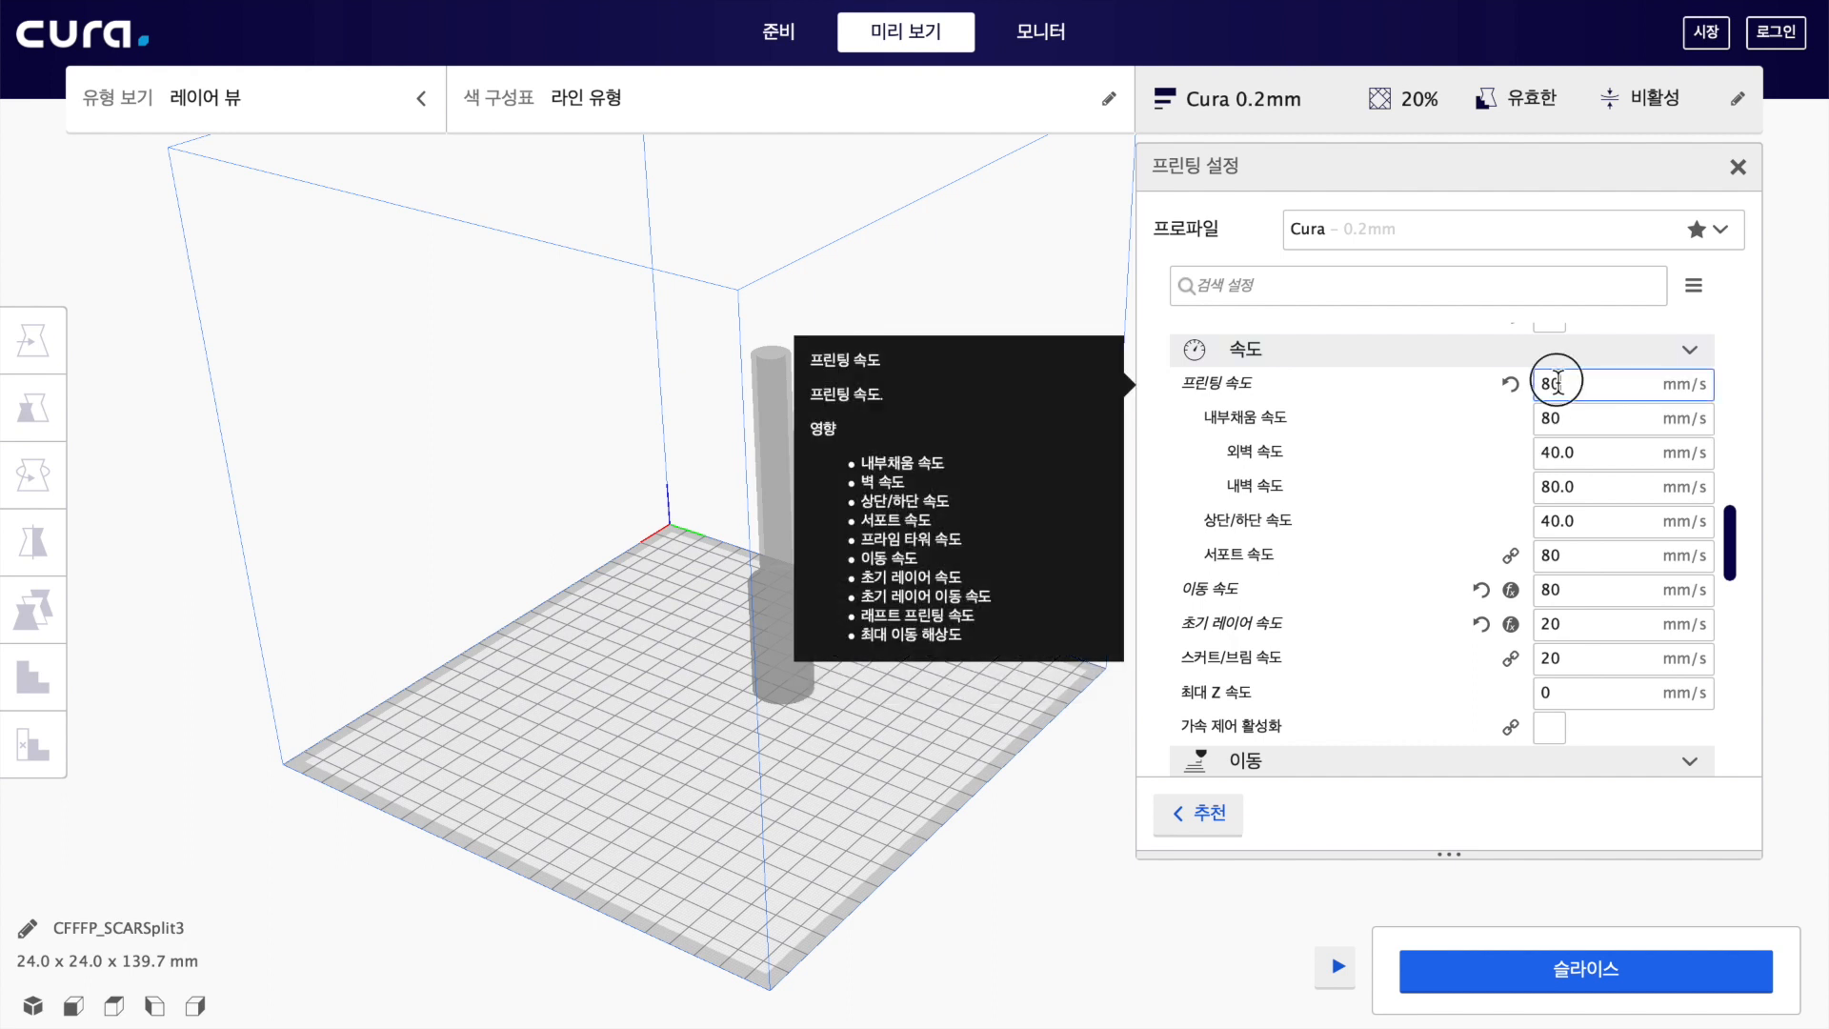
pyautogui.click(1560, 453)
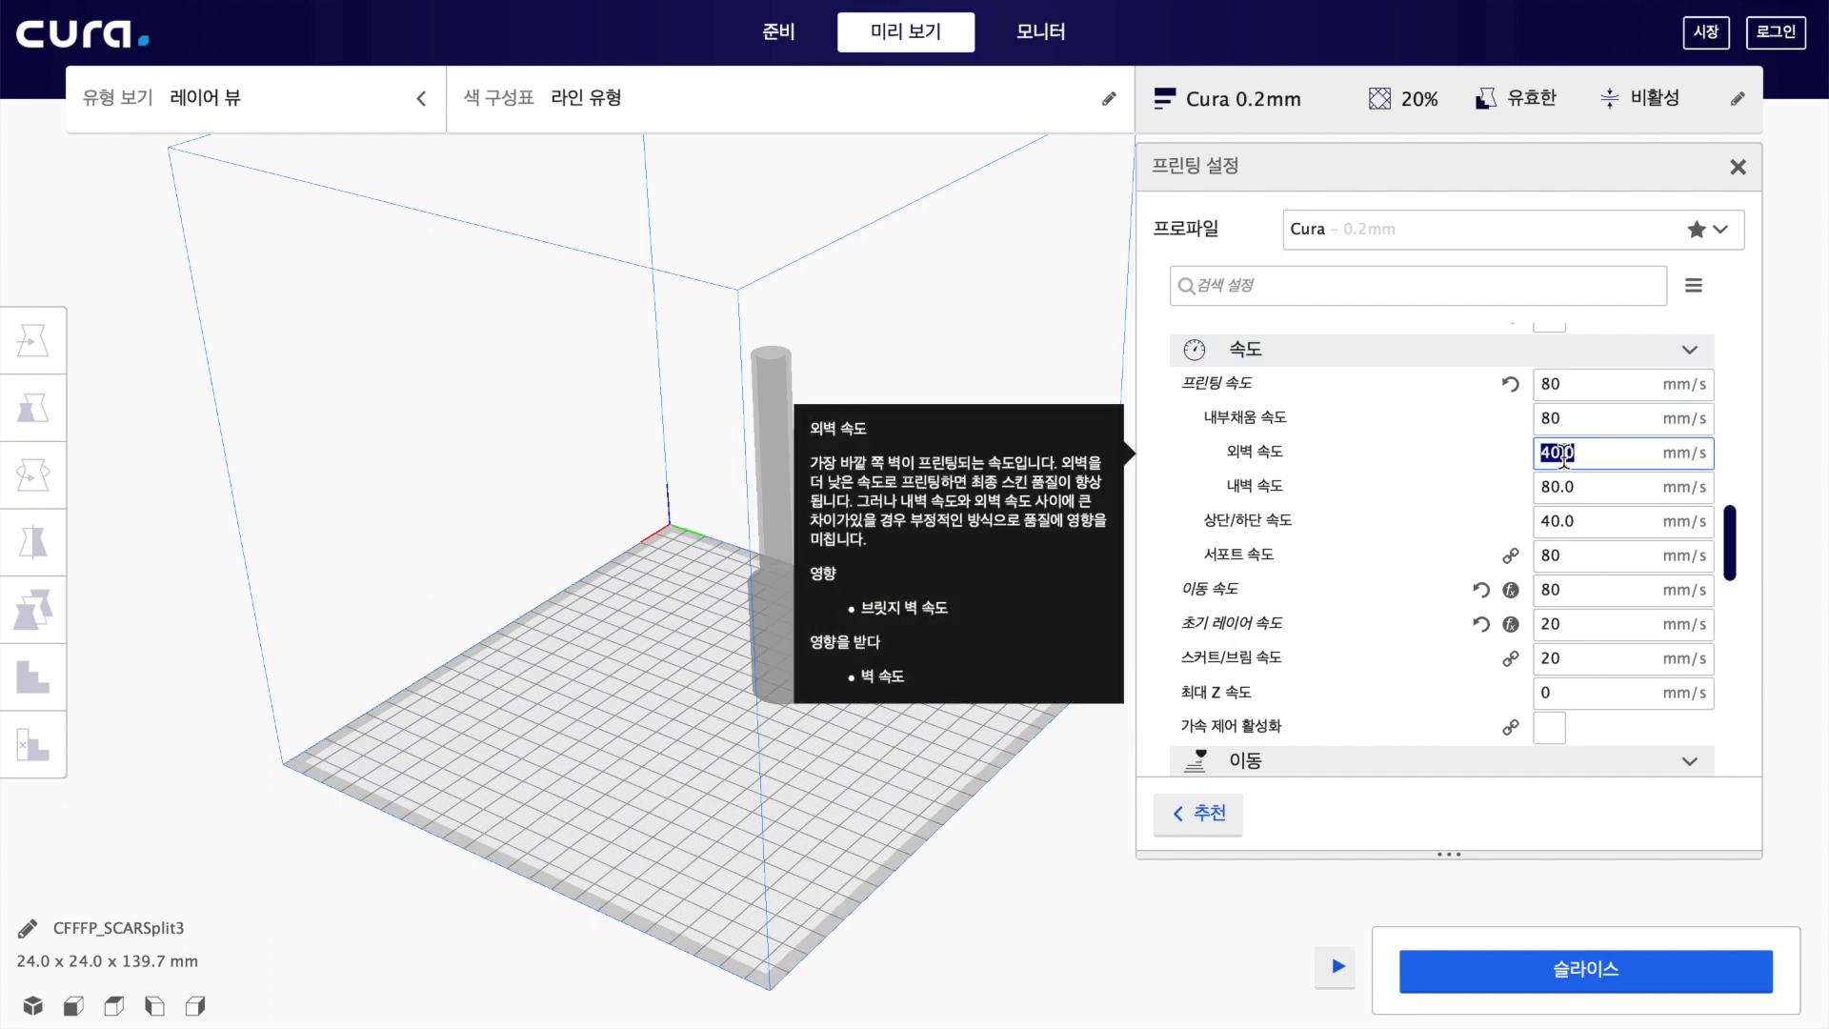
pyautogui.write('30')
# - Set the infill speed (내부채움 속도) to 100 mm/s
pyautogui.click(1556, 483)
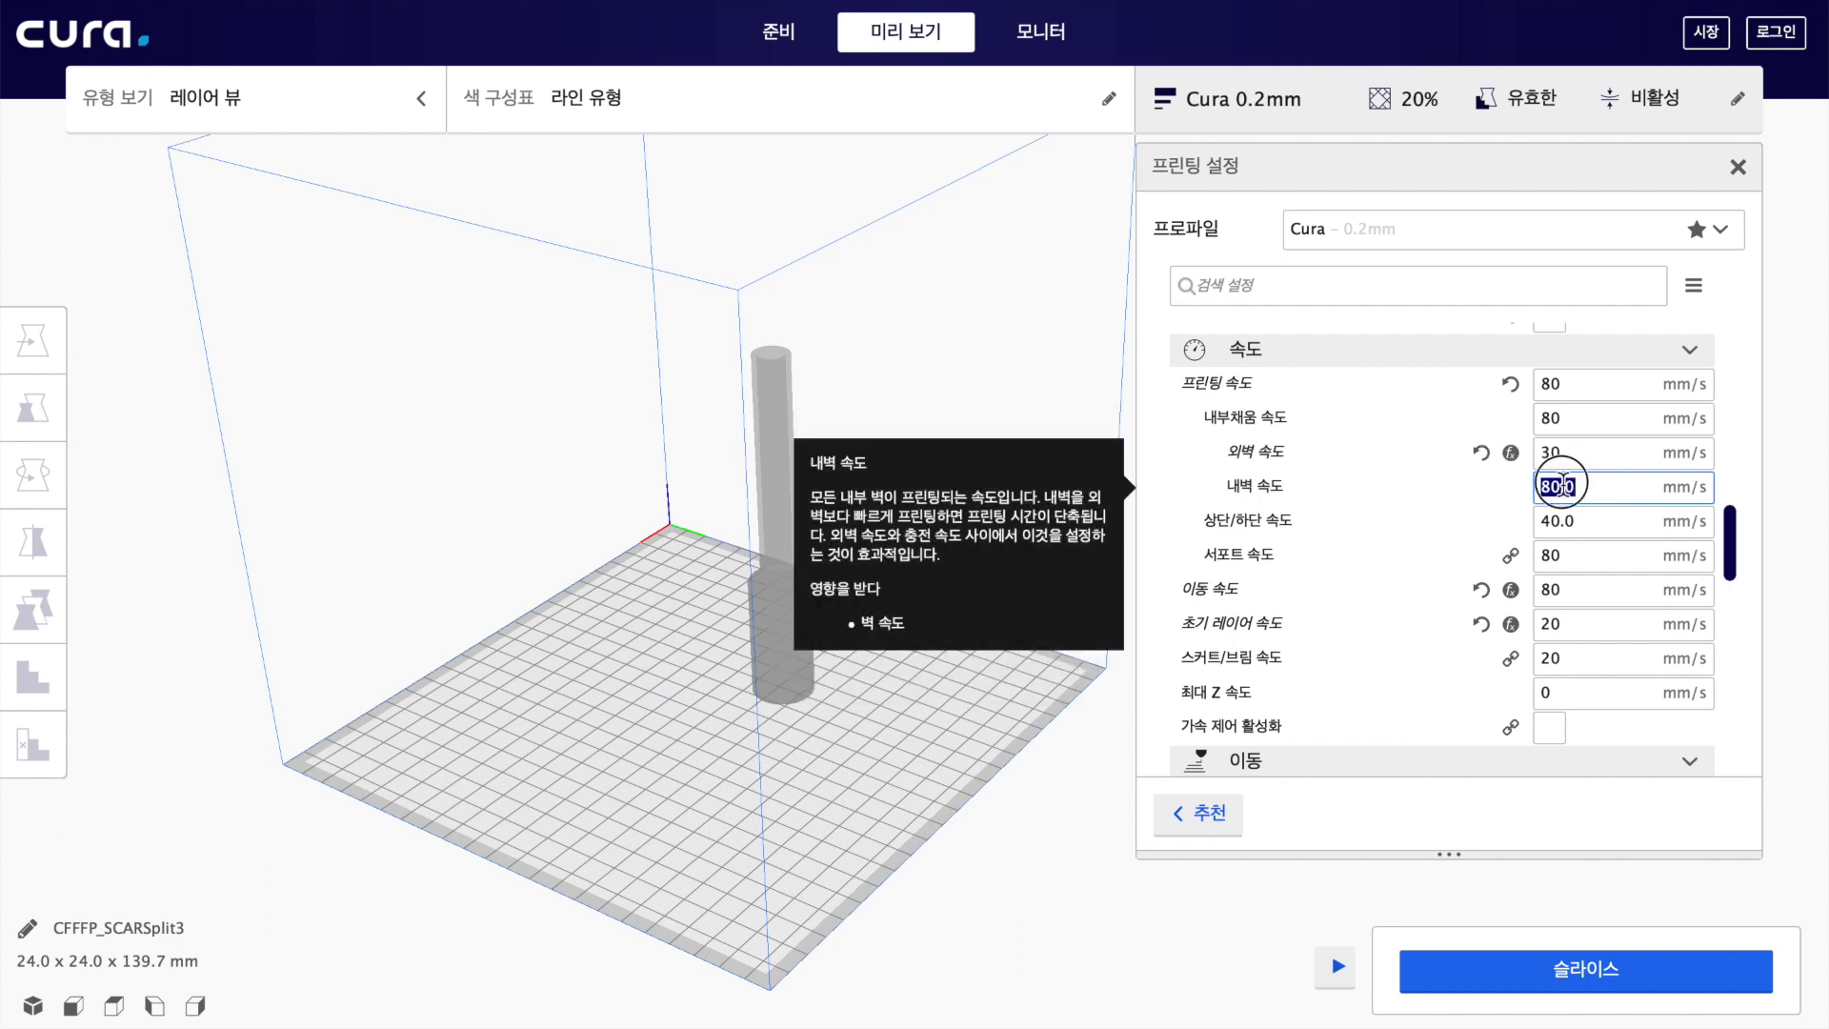
pyautogui.click(1564, 422)
pyautogui.click(1558, 493)
pyautogui.click(1565, 494)
pyautogui.click(1562, 418)
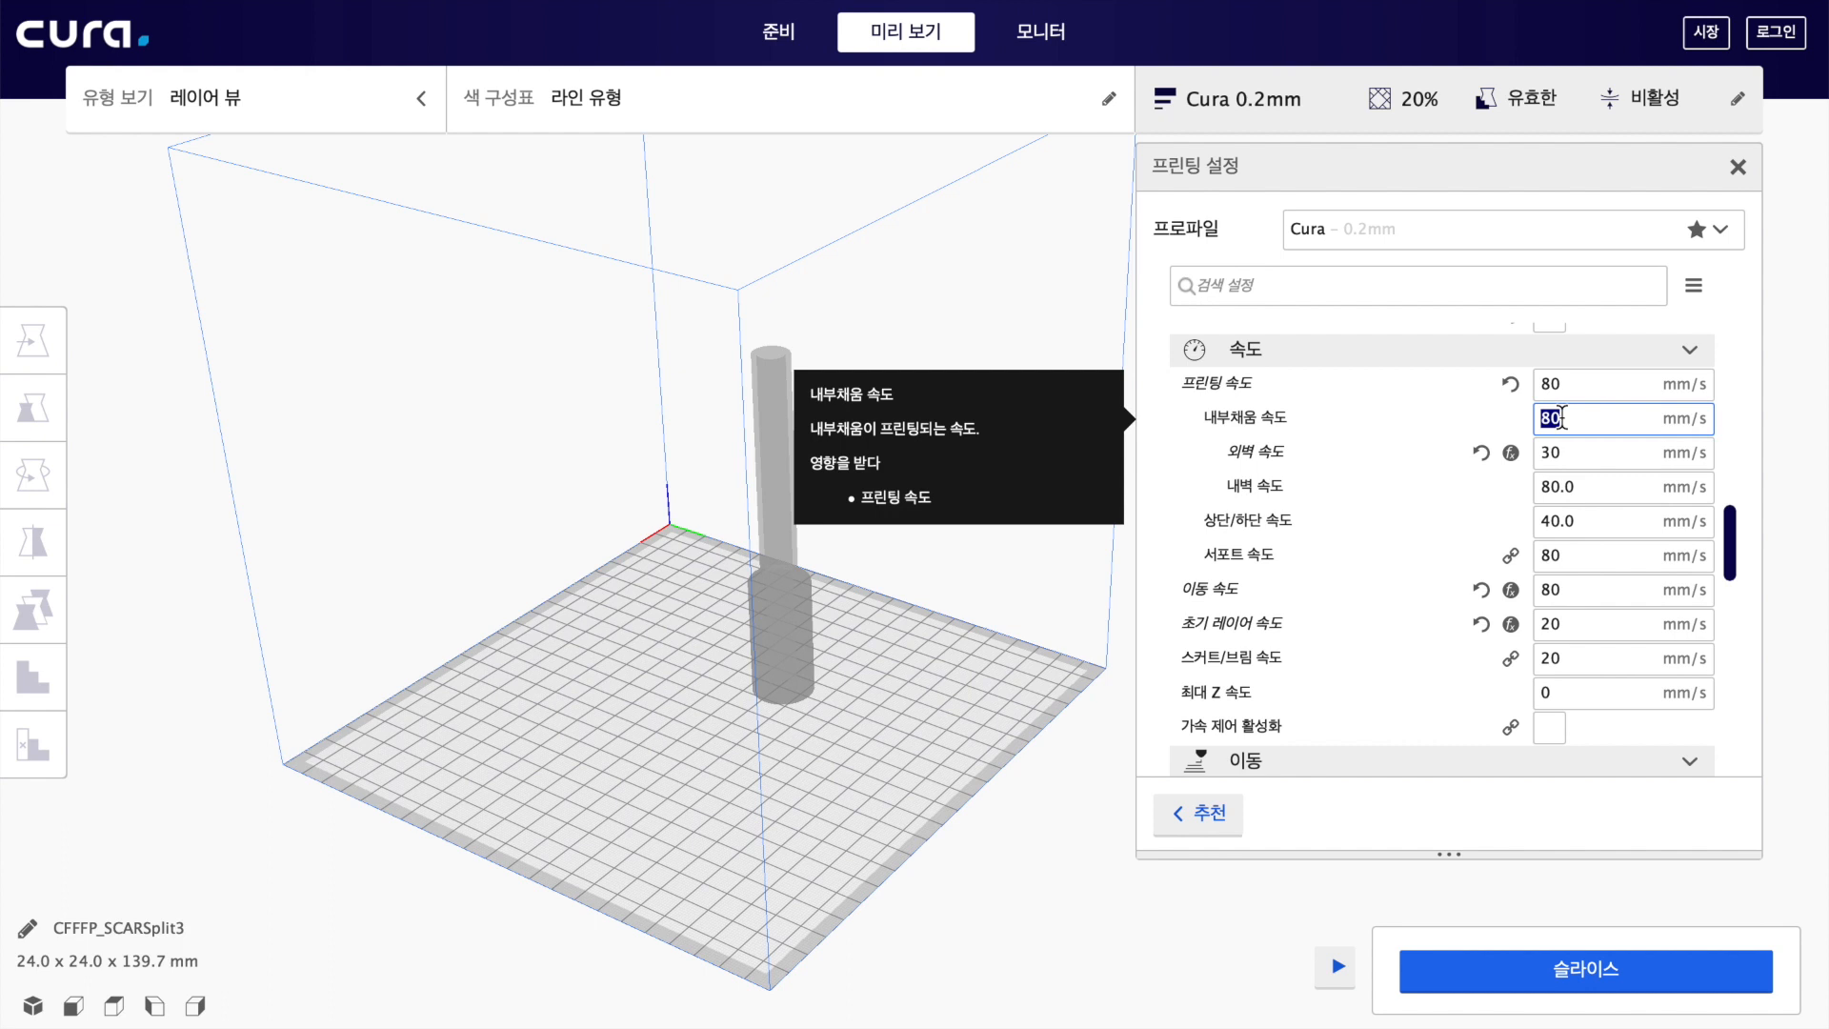
pyautogui.write('100')
# - Review the inner wall and top/bottom speeds, and set the support speed (서포트 속도) to 100 mm/s
pyautogui.click(1569, 487)
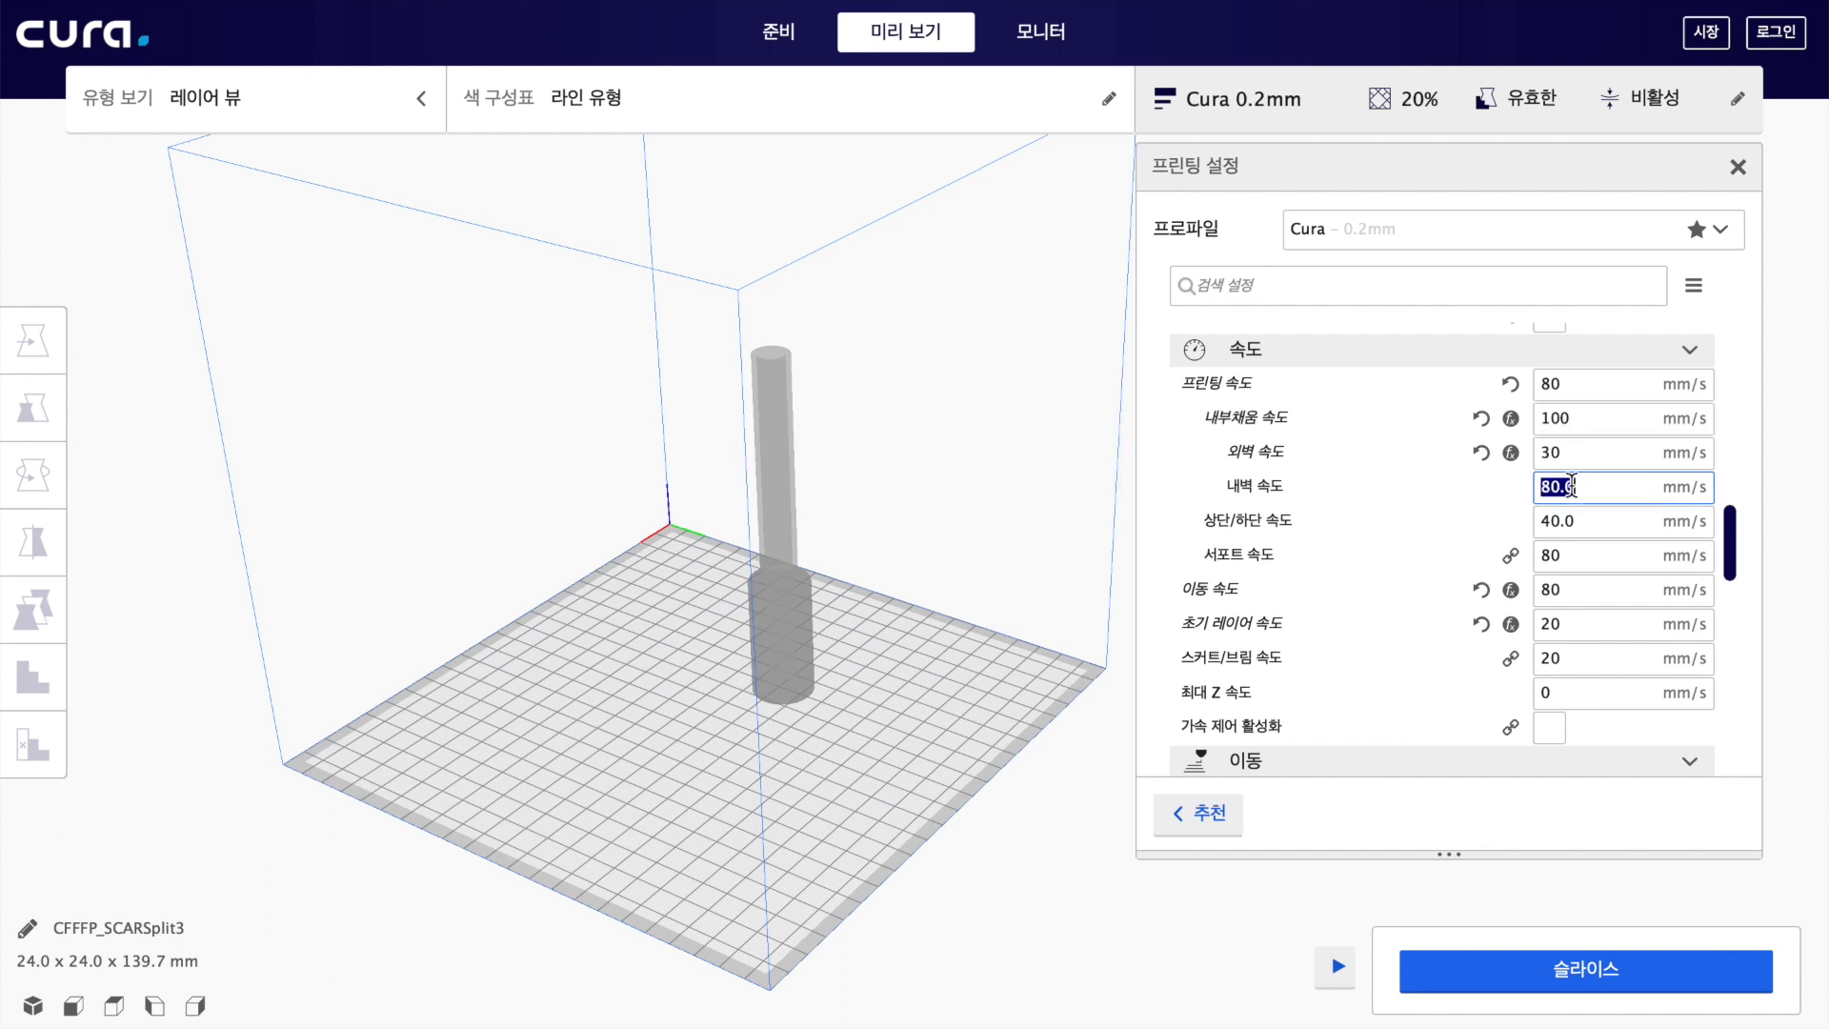
pyautogui.click(1567, 521)
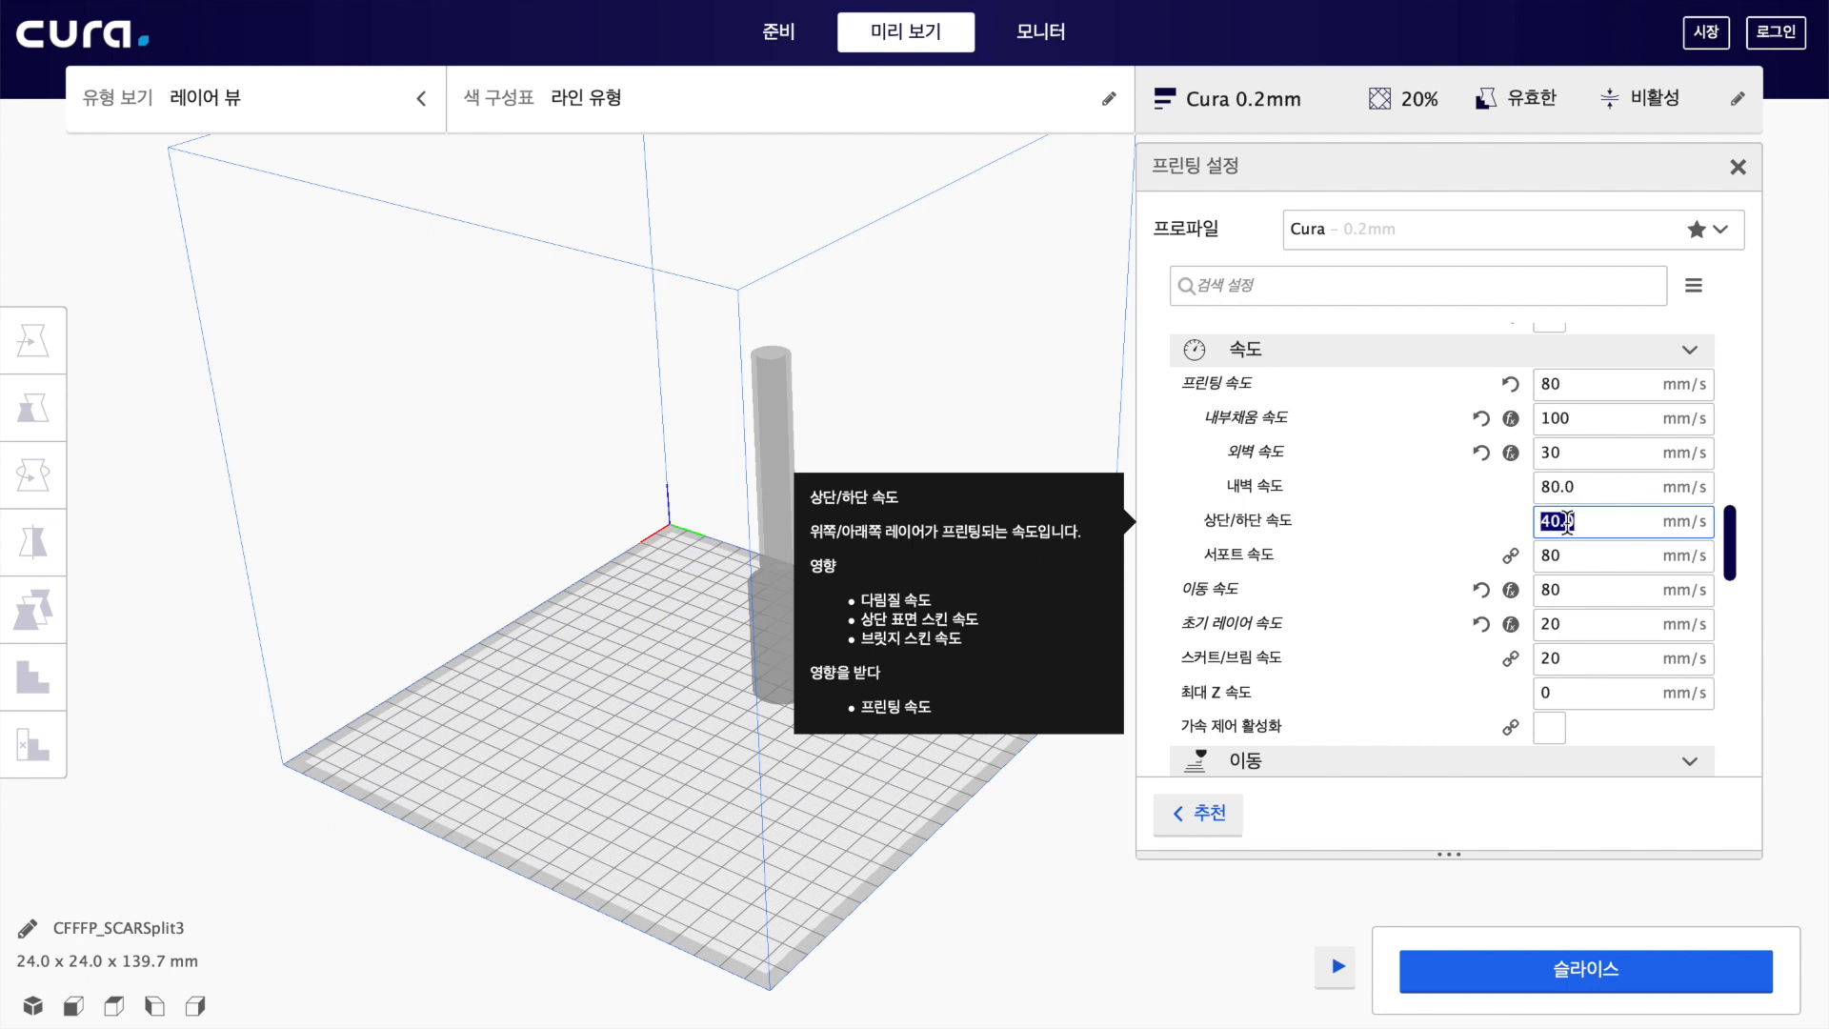
pyautogui.click(1544, 460)
pyautogui.click(1552, 520)
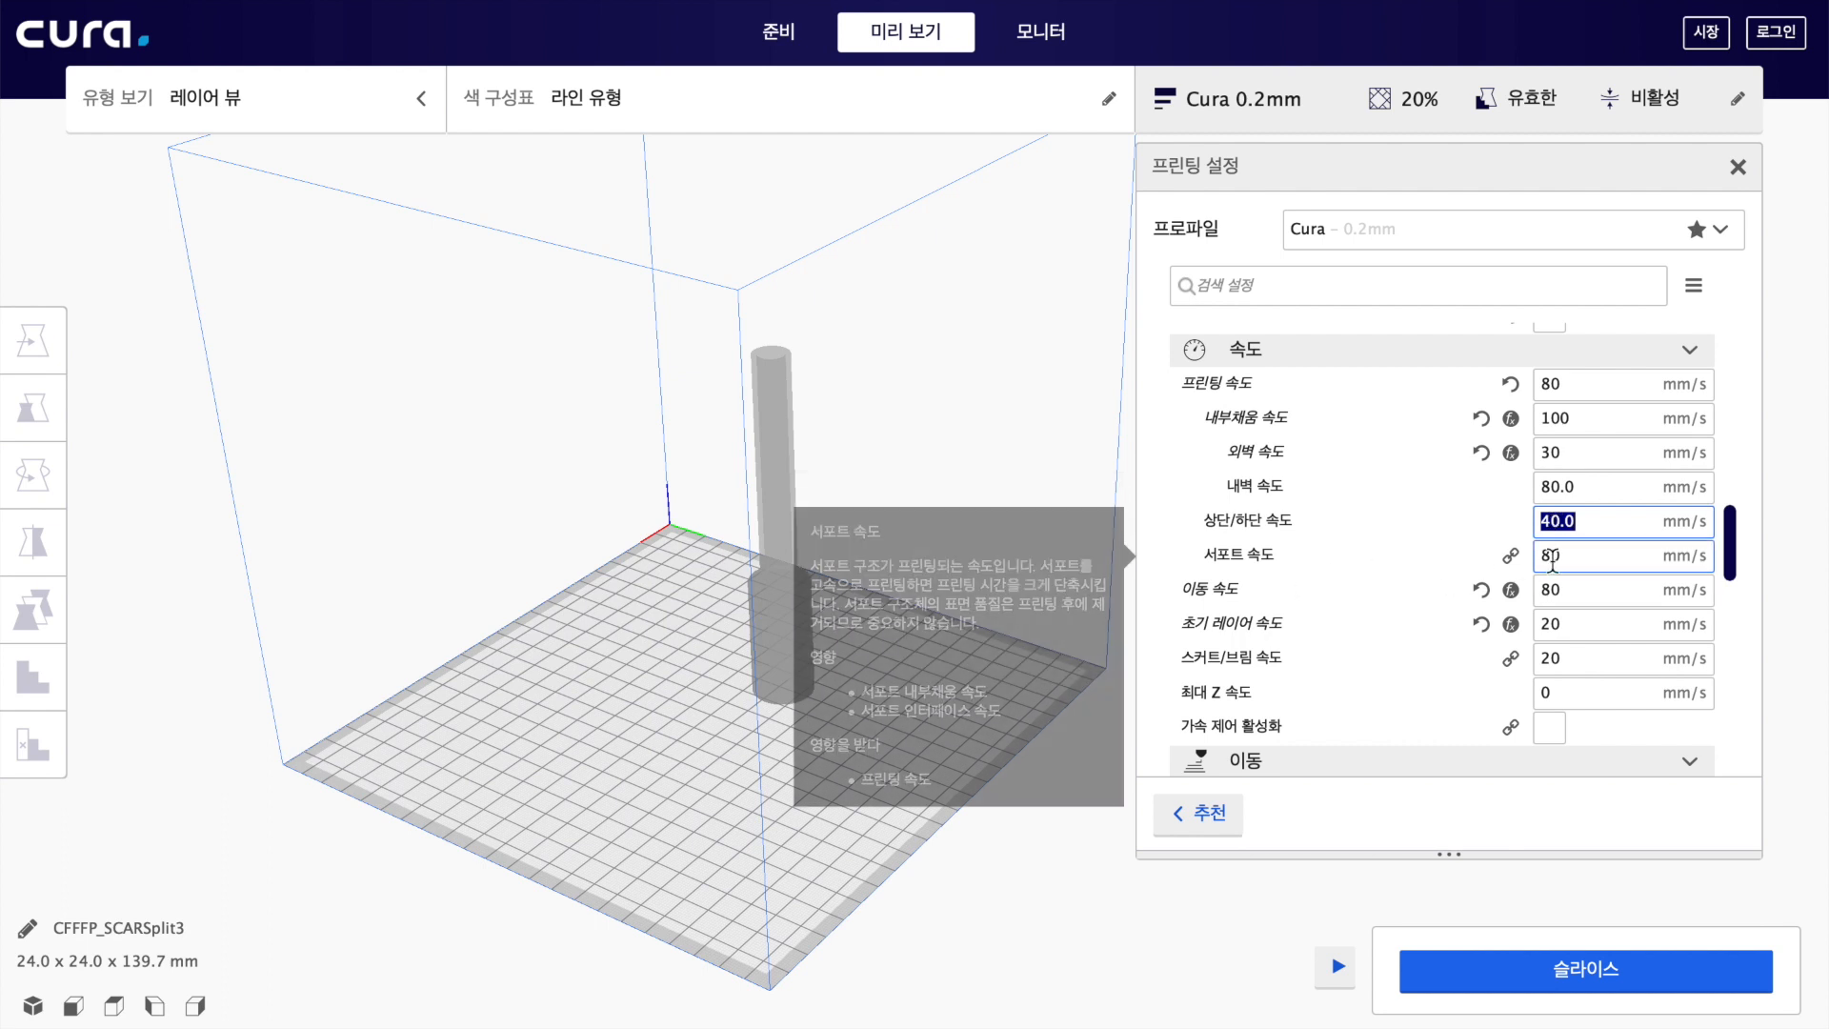
pyautogui.click(1574, 560)
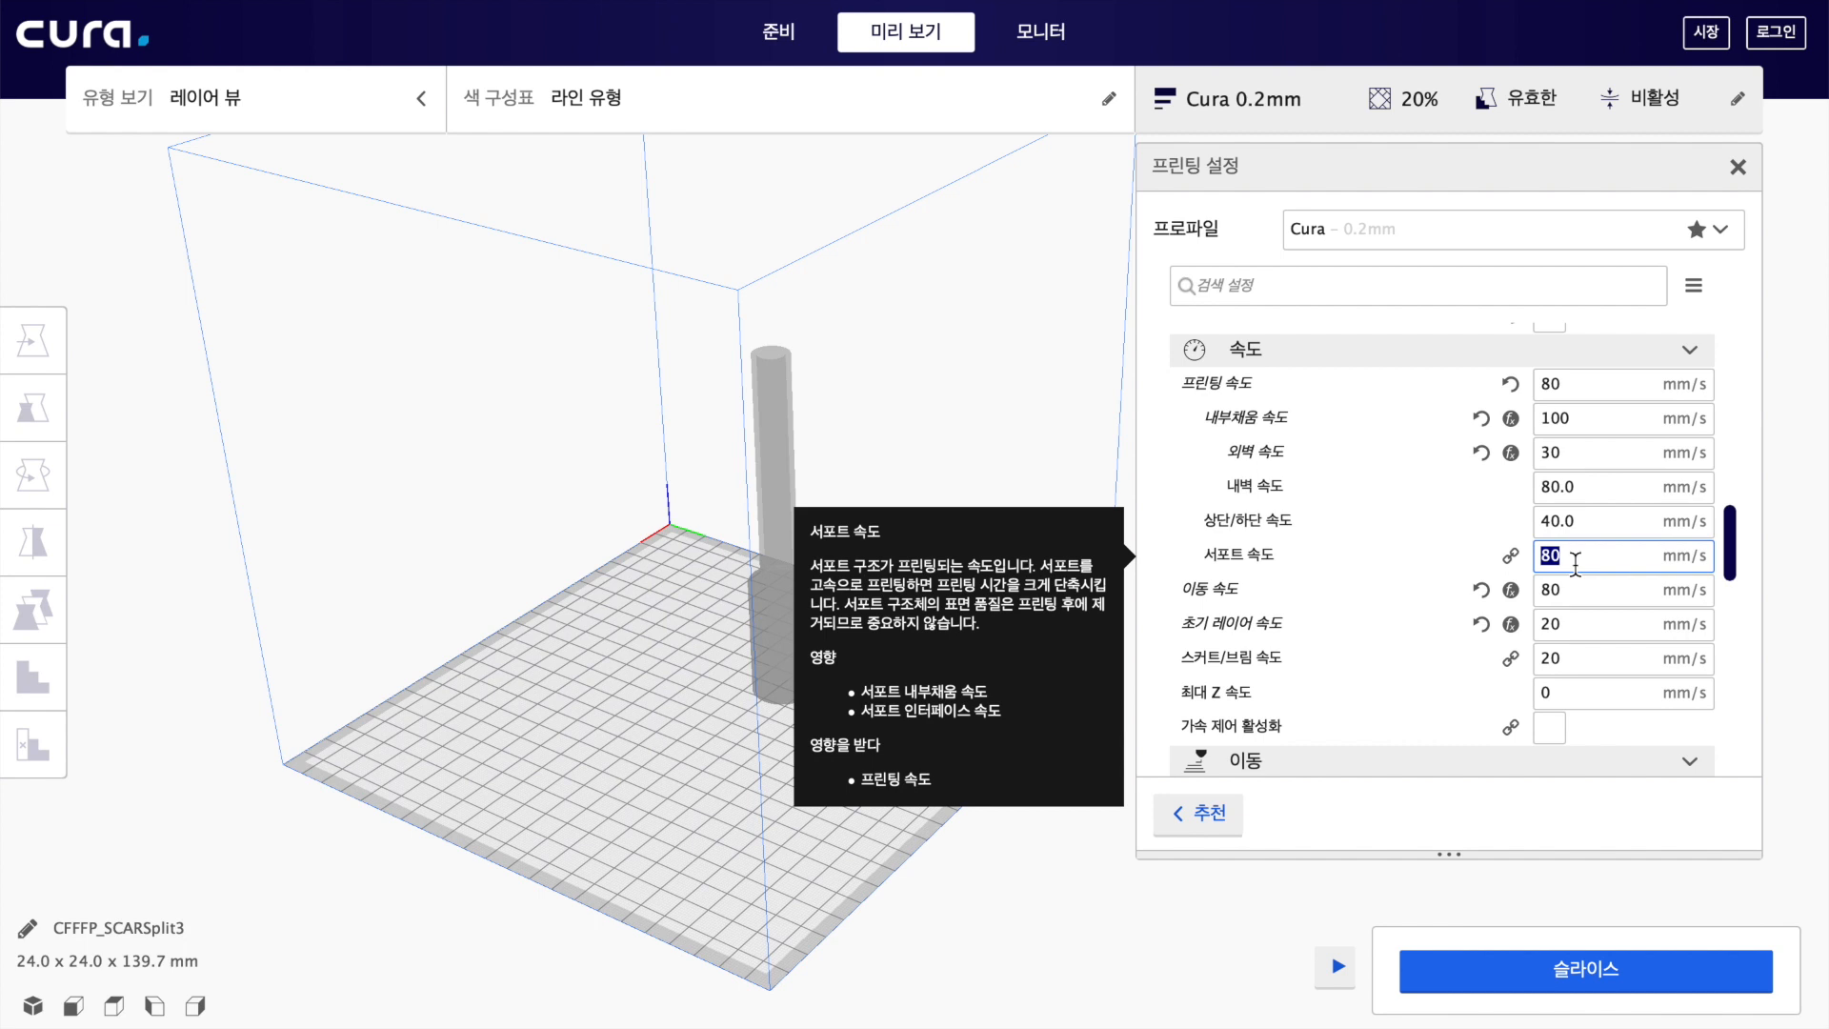
pyautogui.doubleClick(1561, 558)
pyautogui.write('100')
pyautogui.doubleClick(1565, 557)
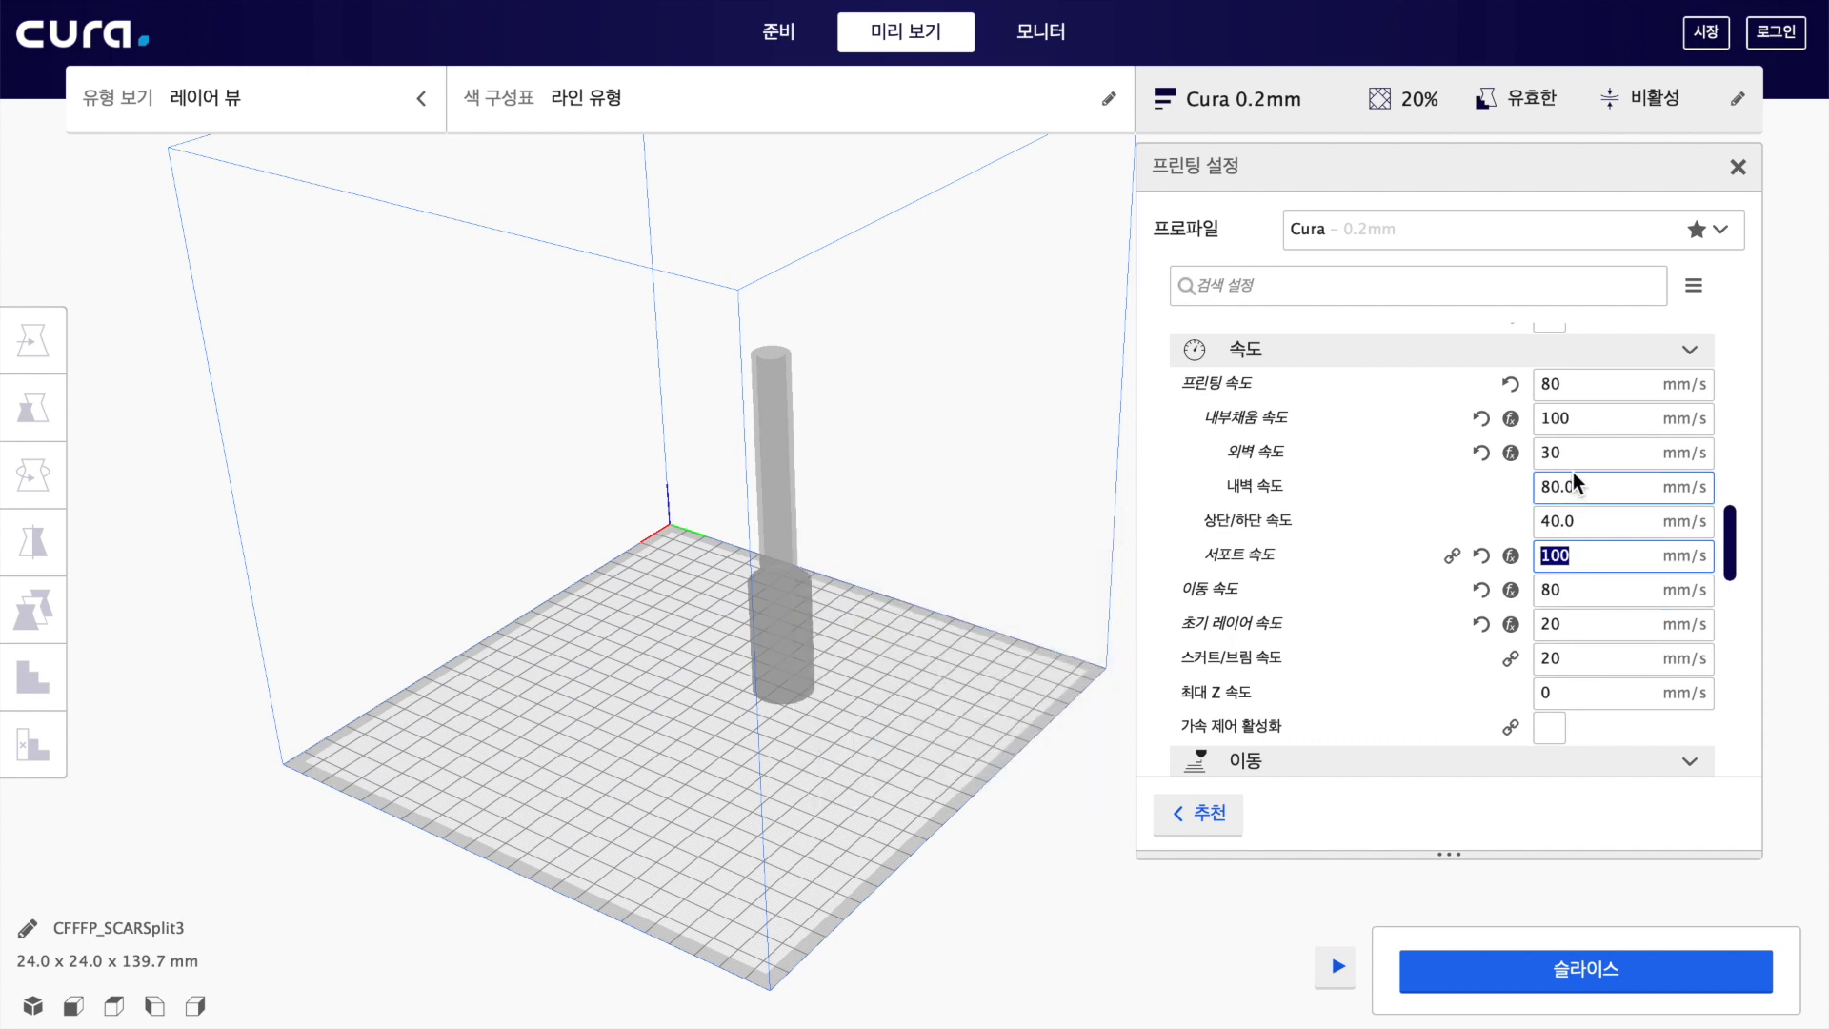
# - Set the travel speed (이동 속도) to 100 mm/s
pyautogui.doubleClick(1552, 590)
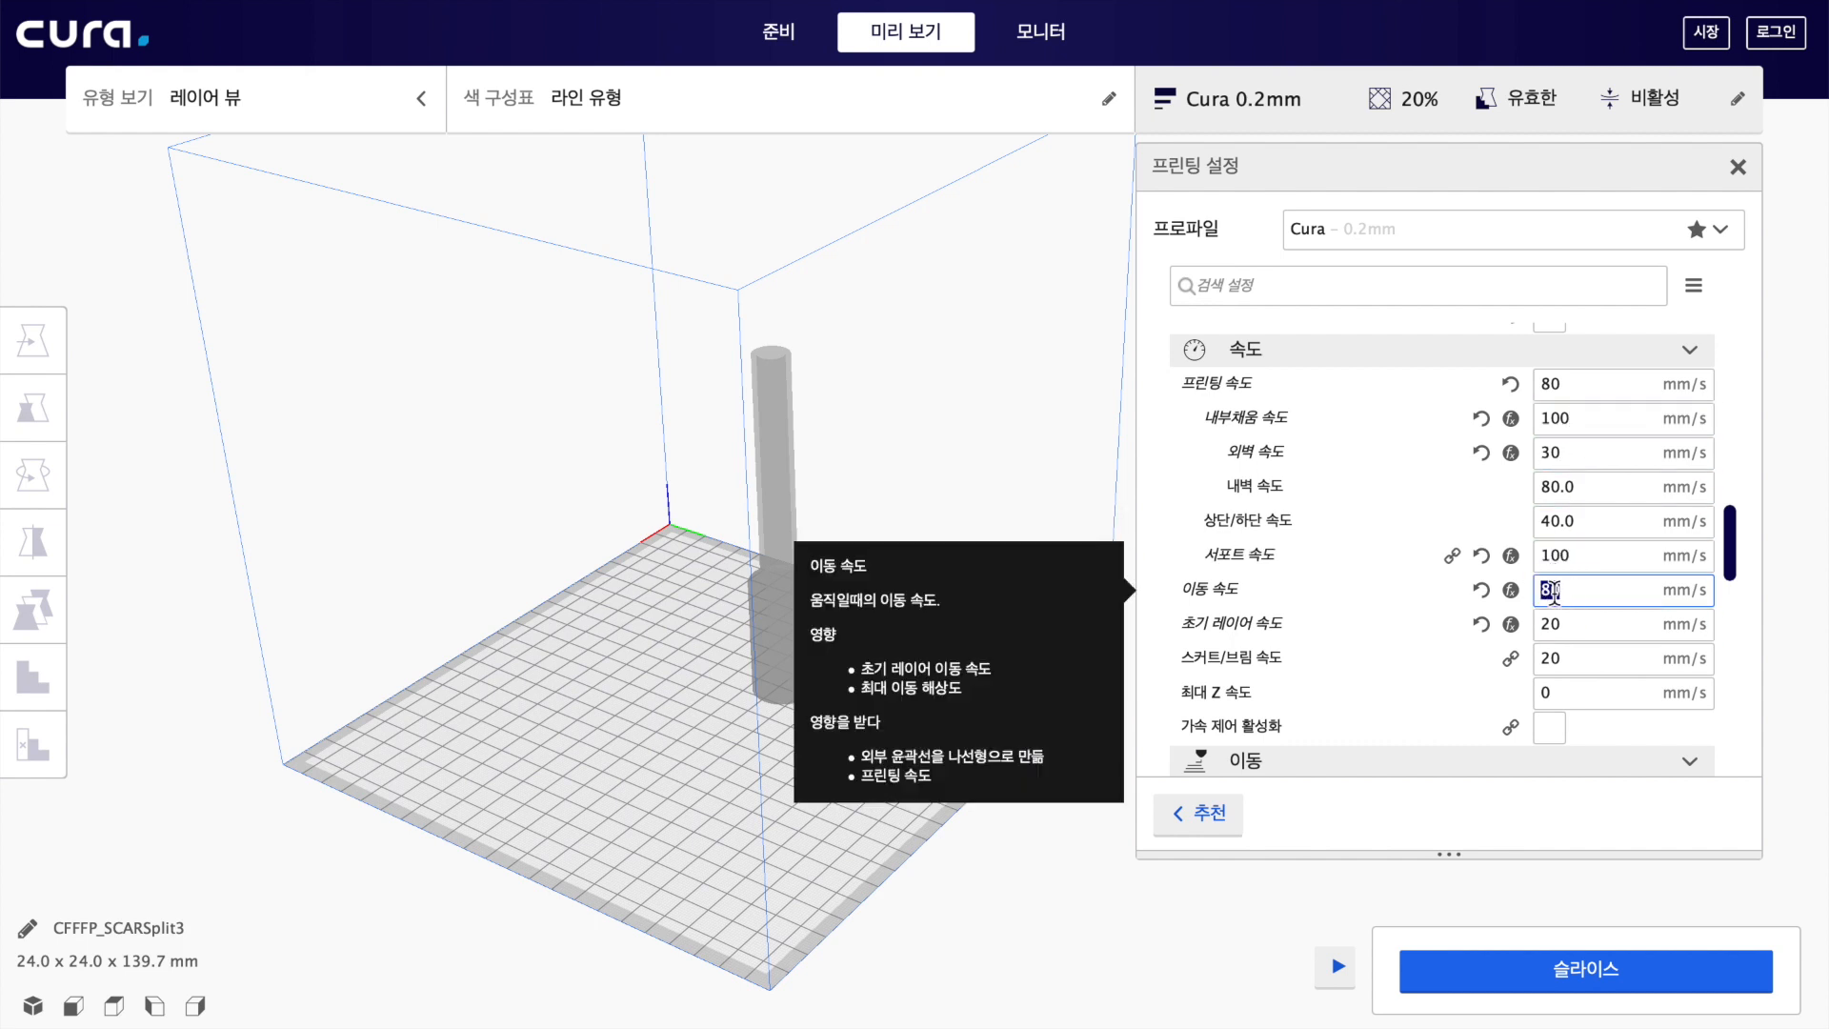
pyautogui.write('100')
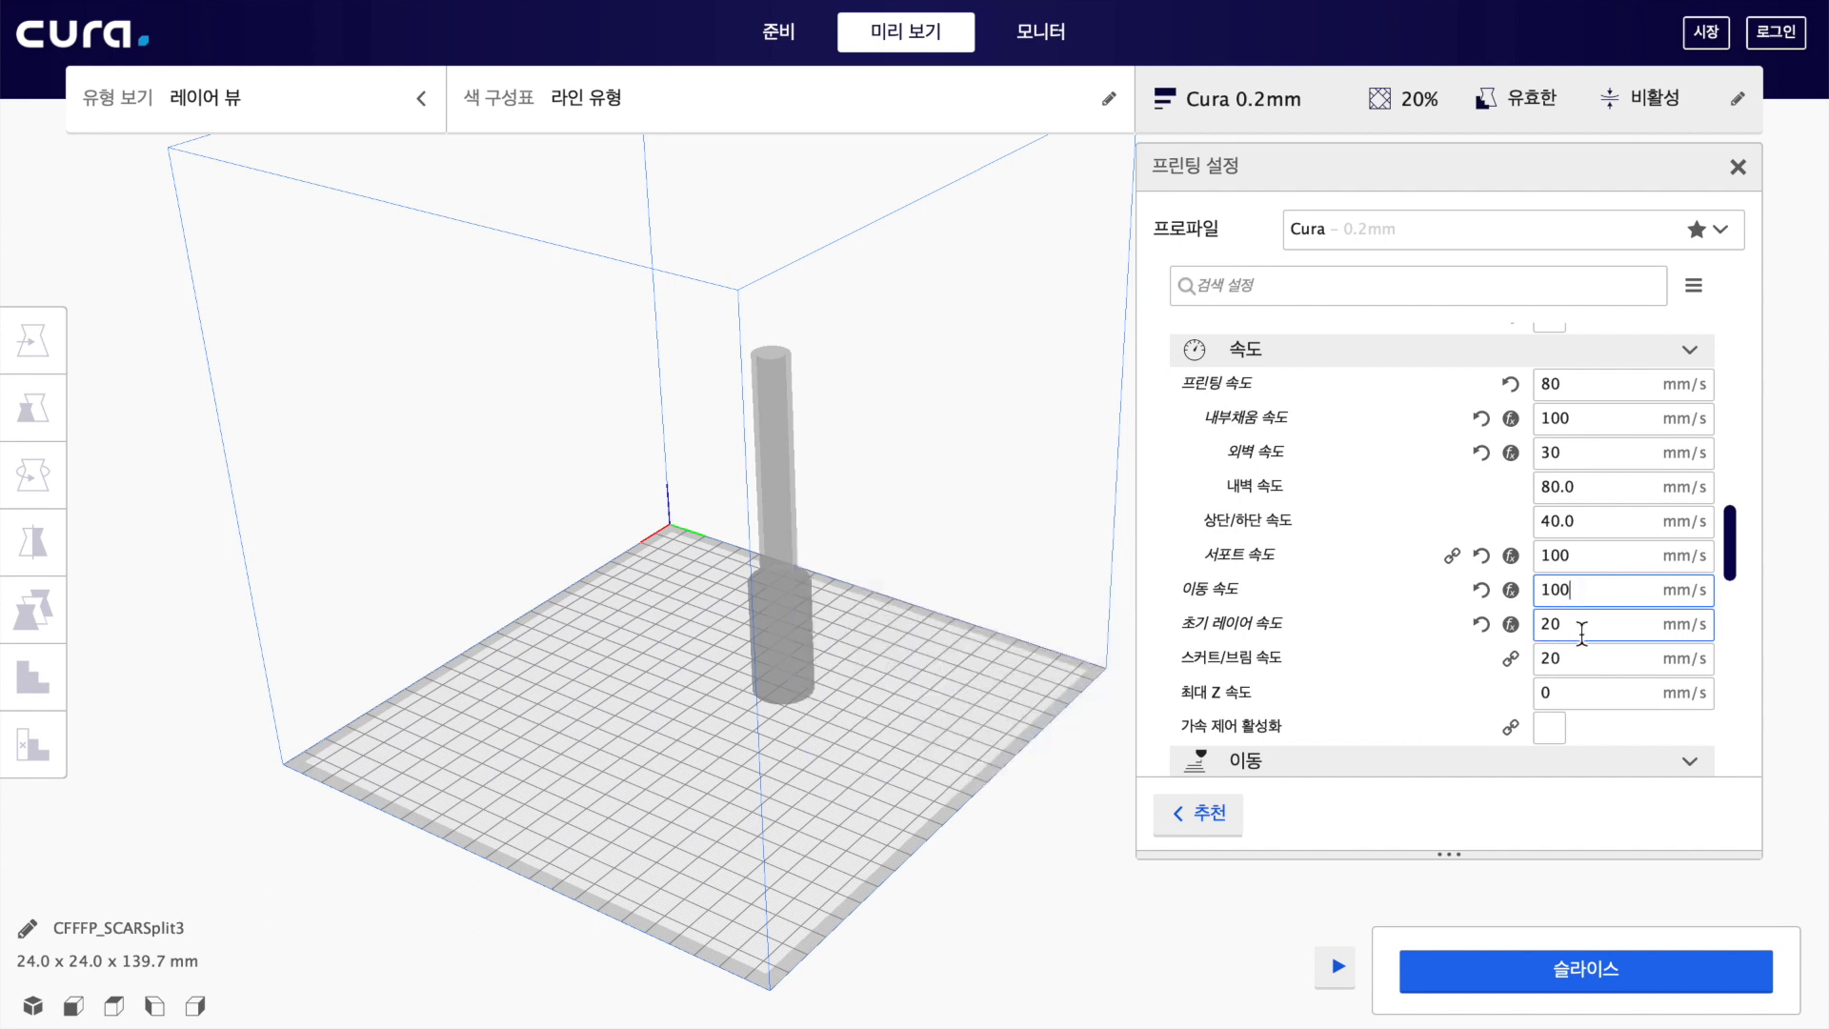
pyautogui.click(1581, 634)
pyautogui.click(1579, 662)
# - Set the maximum Z speed (최대 Z 속도) to 100 mm/s
pyautogui.scroll(-1, 1580, 664)
pyautogui.scroll(-1, 1580, 661)
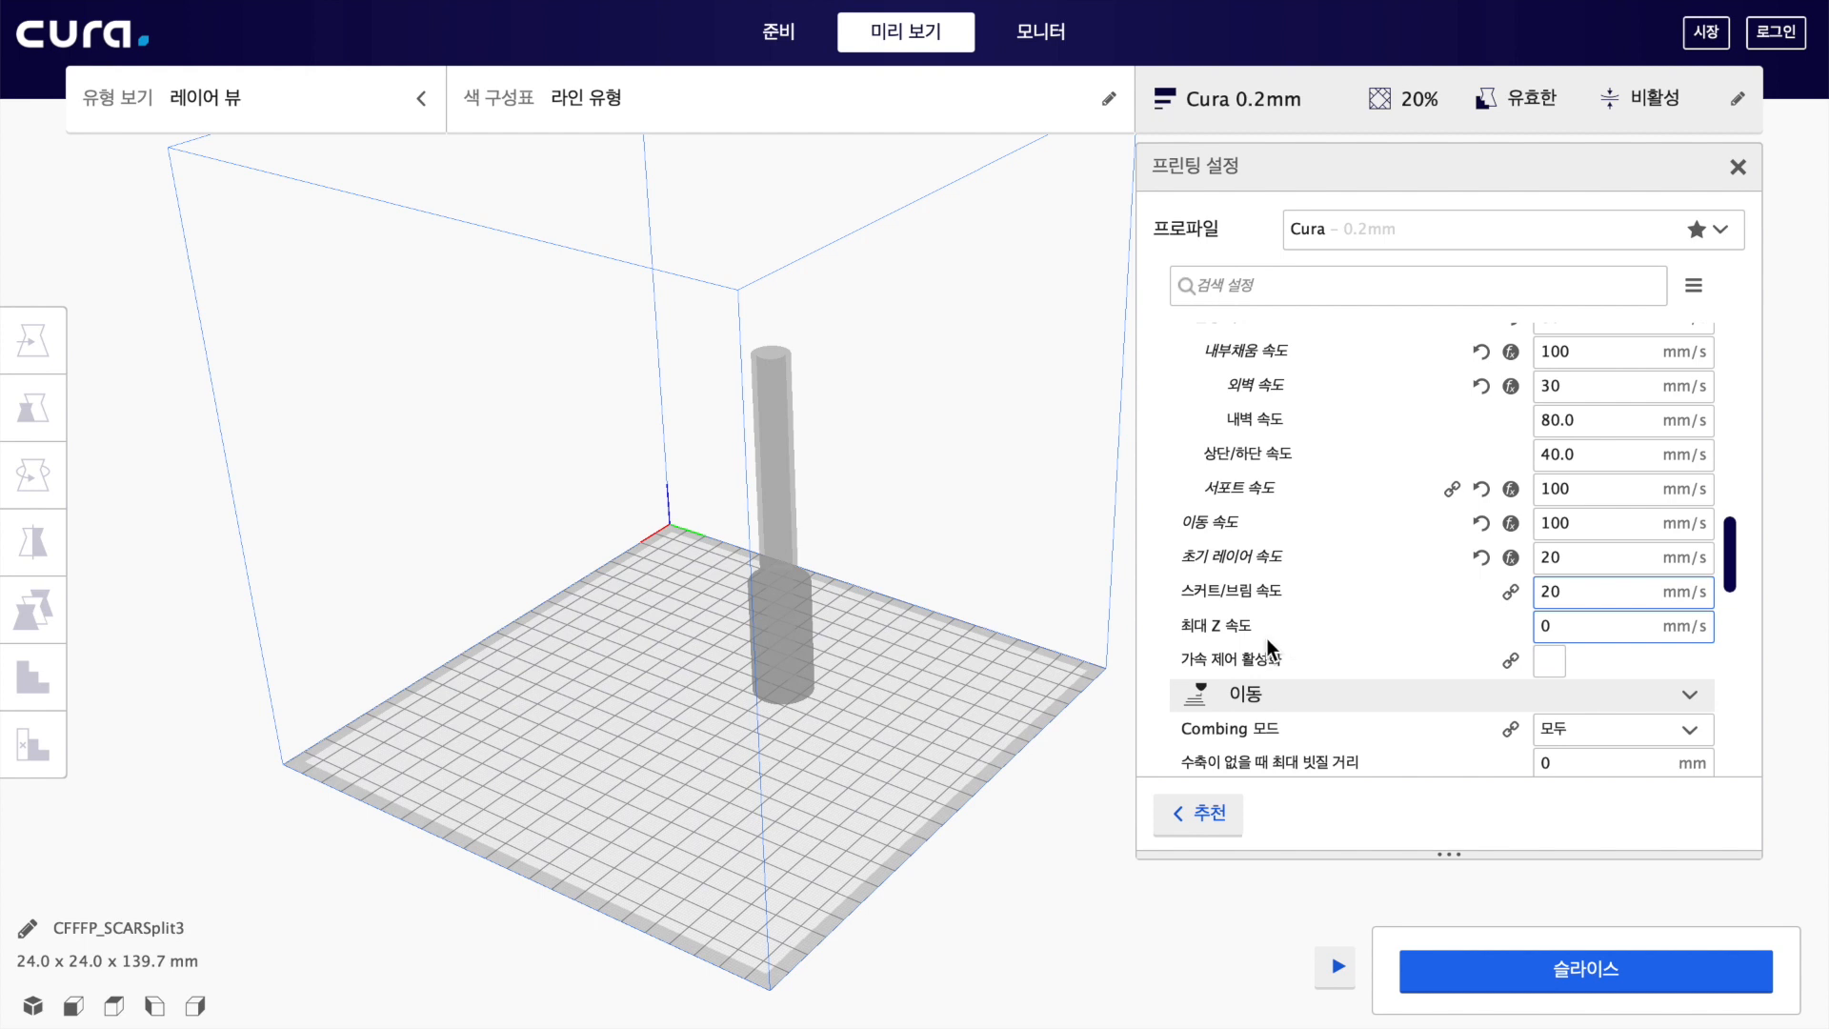
pyautogui.click(1578, 628)
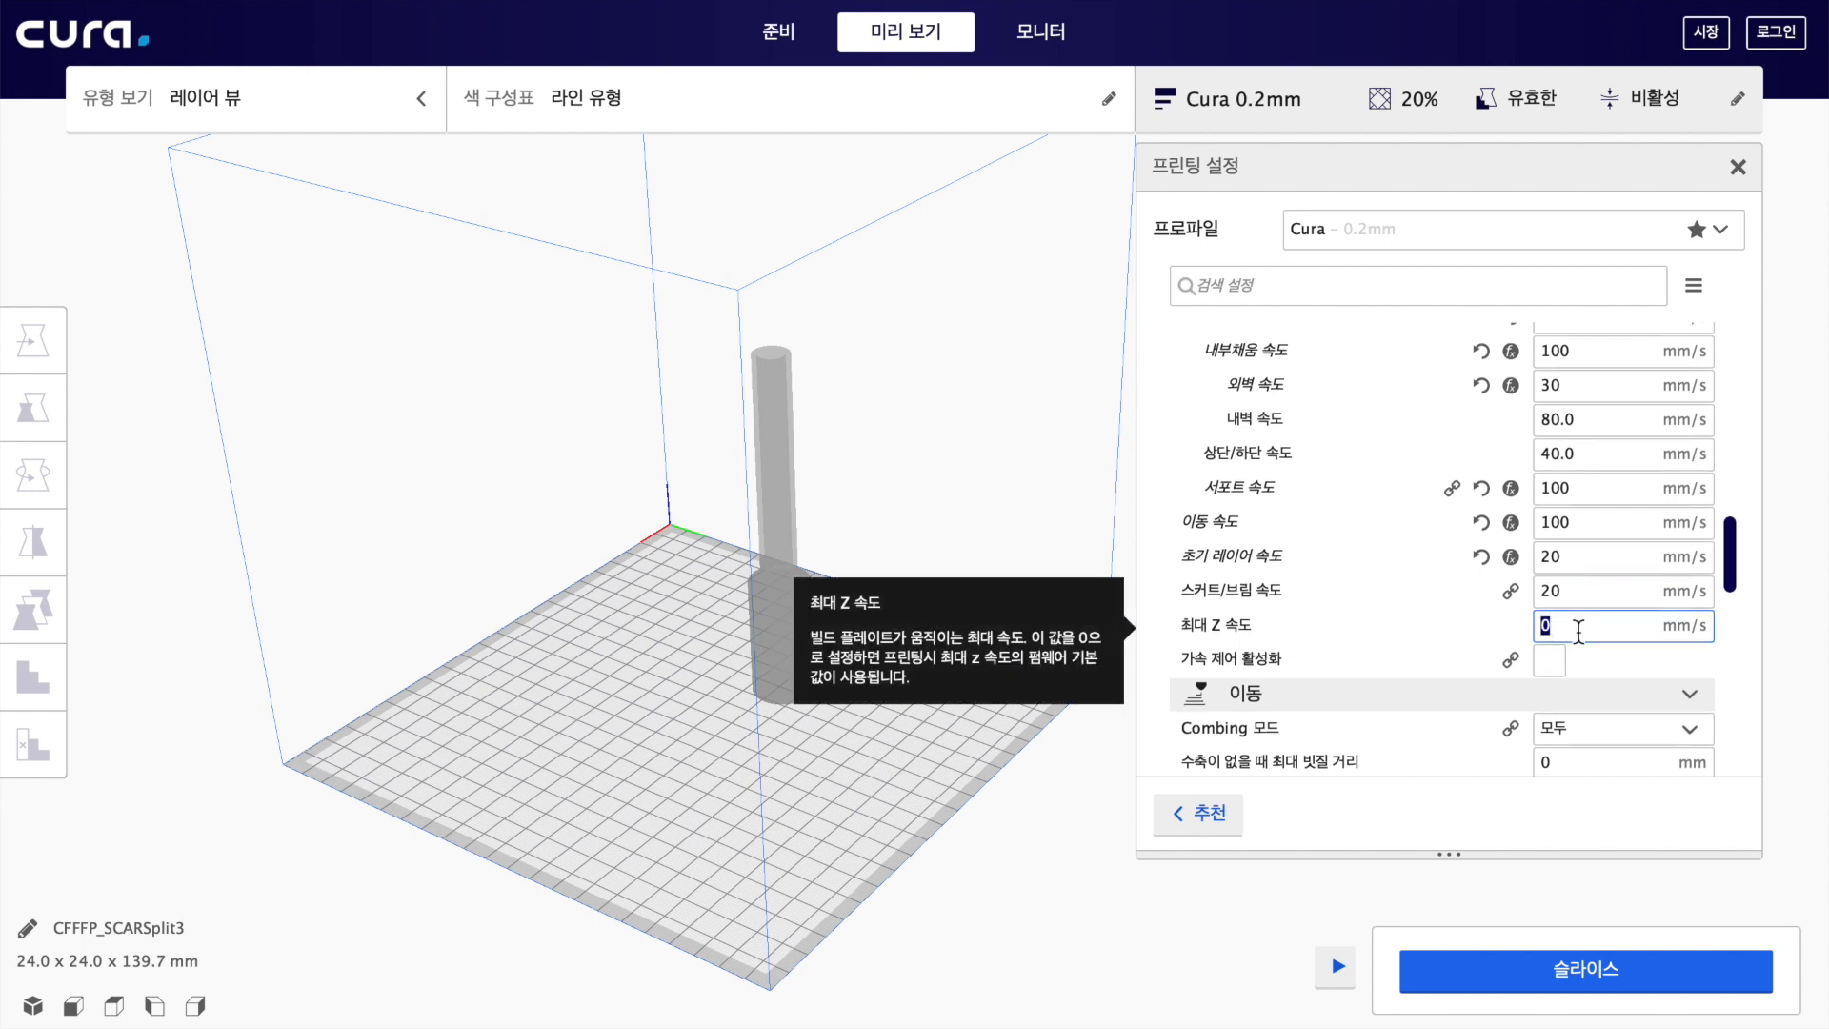
pyautogui.scroll(2, 1579, 628)
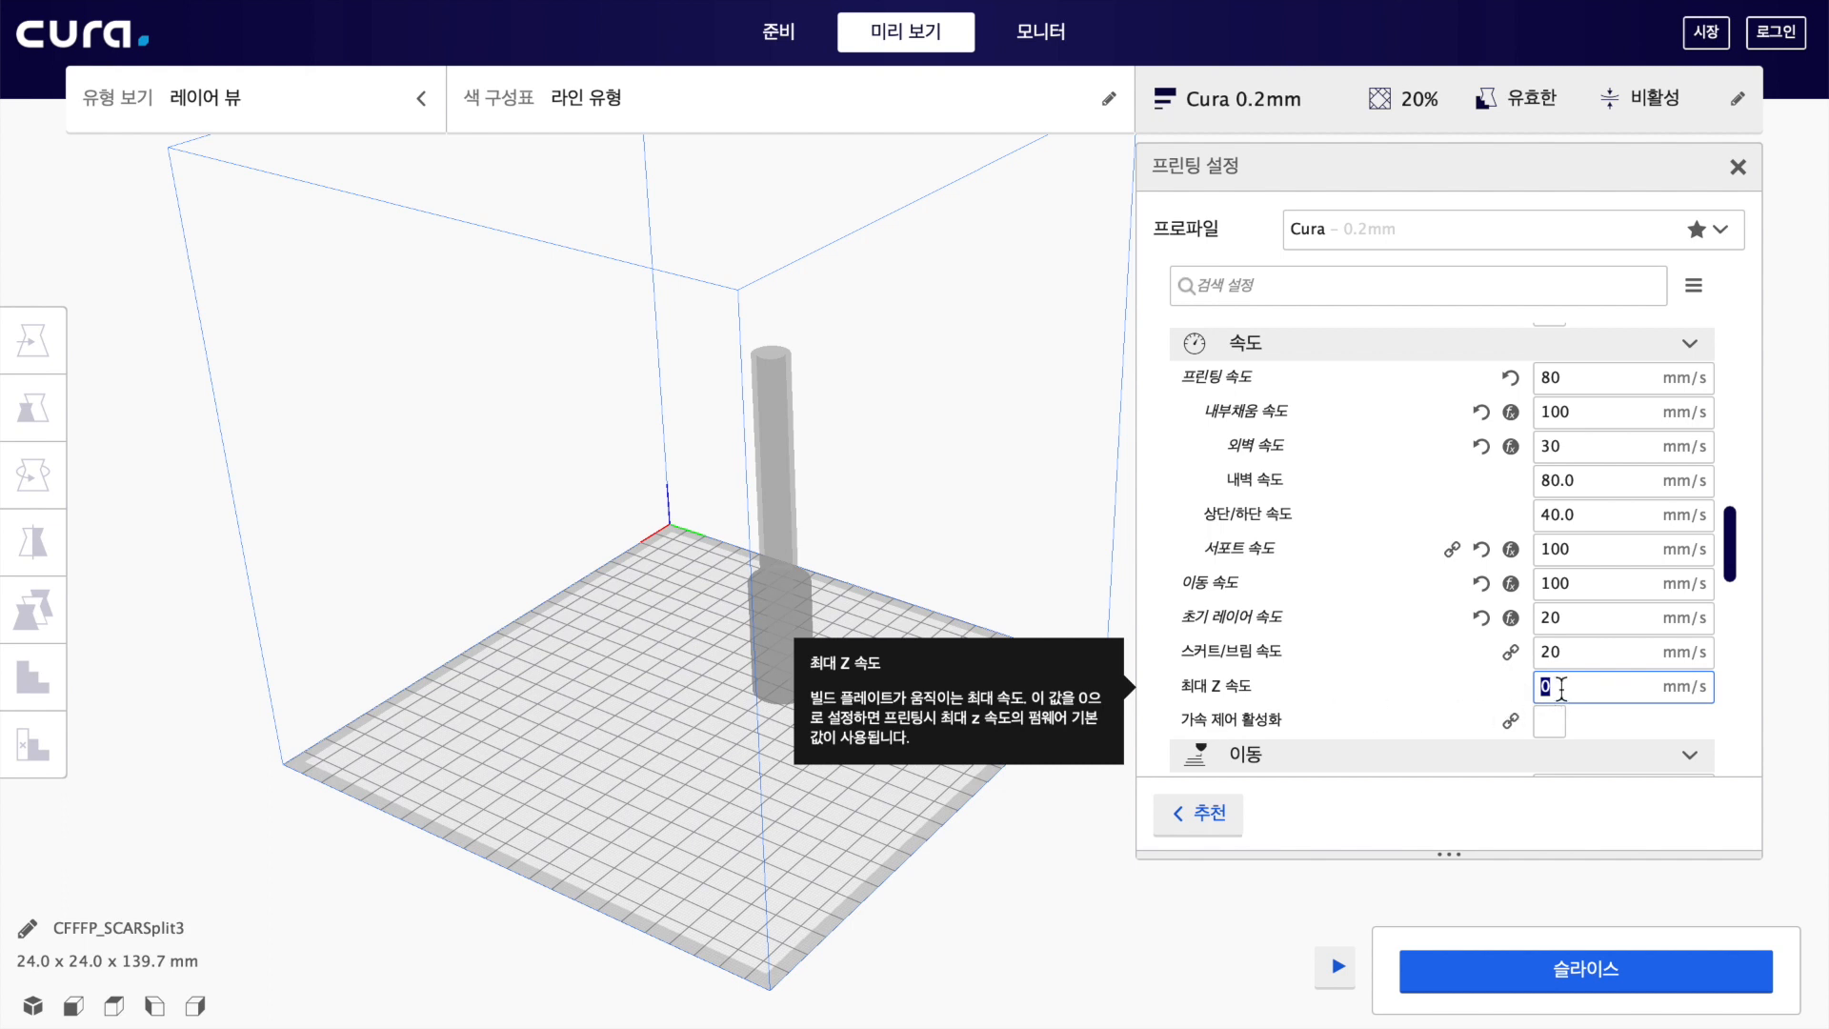
pyautogui.write('100')
pyautogui.scroll(-1, 1581, 688)
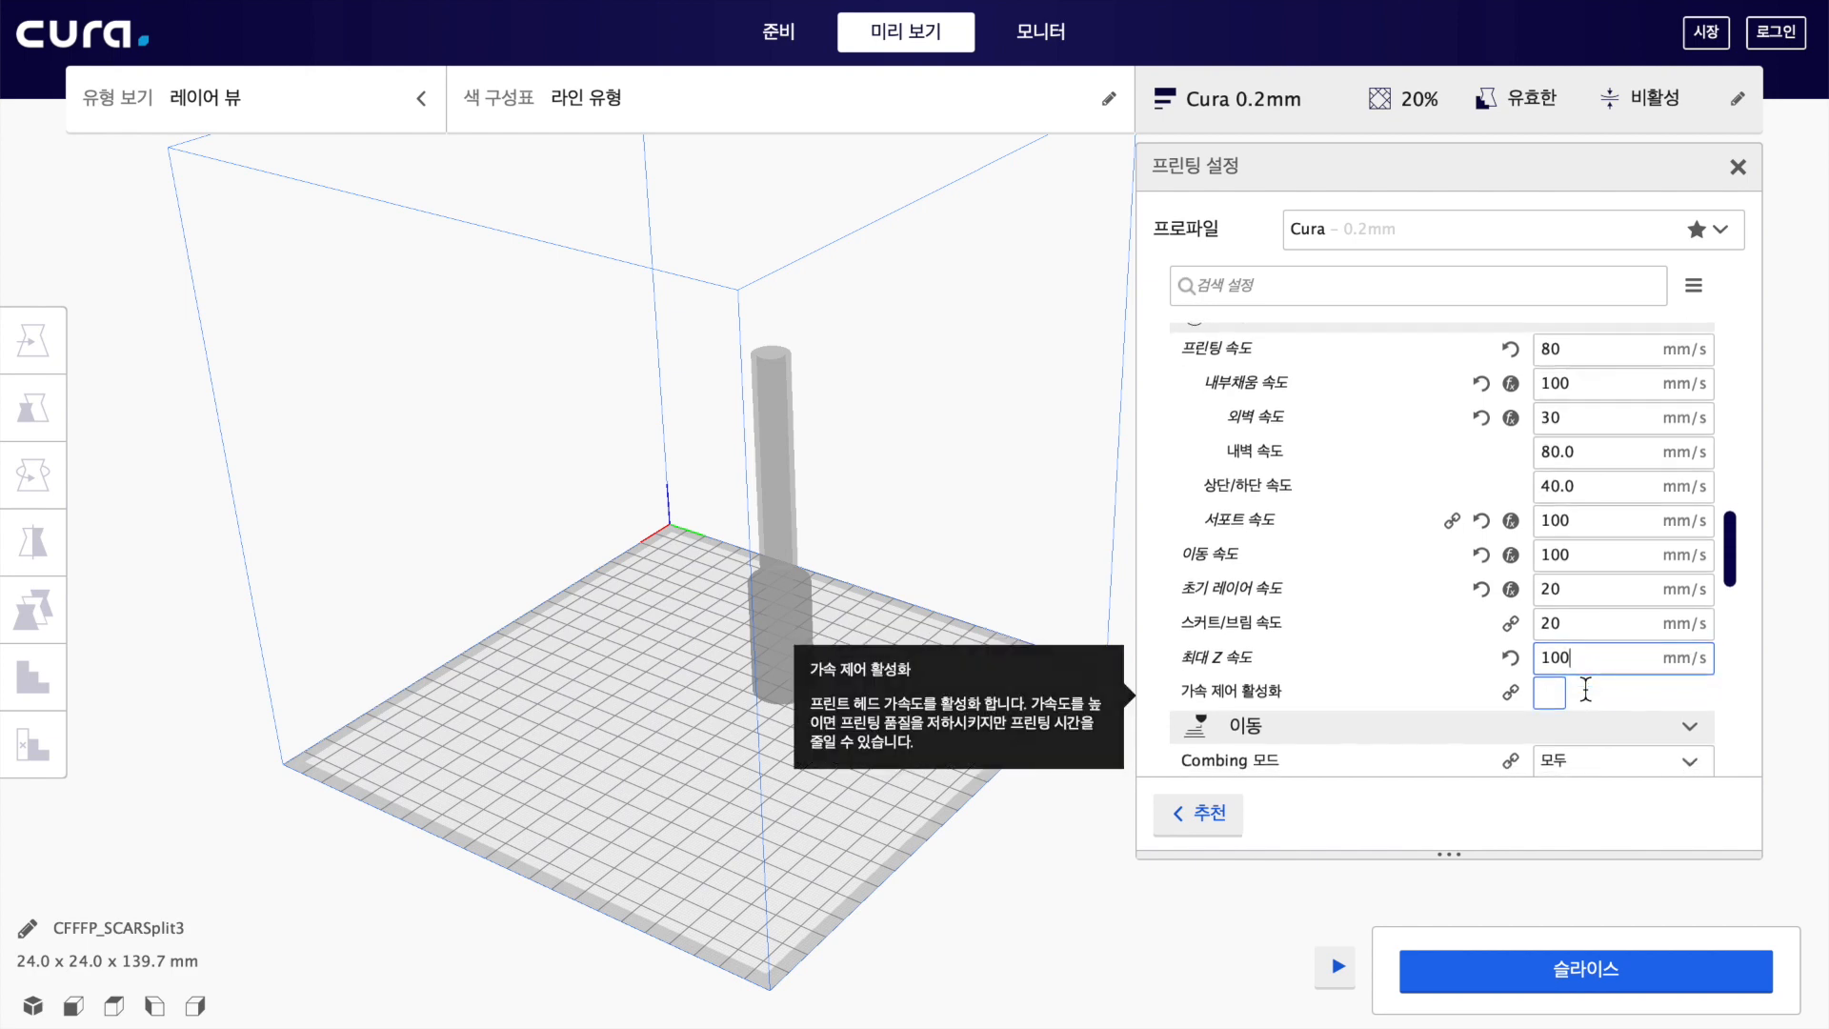
pyautogui.scroll(2, 1592, 672)
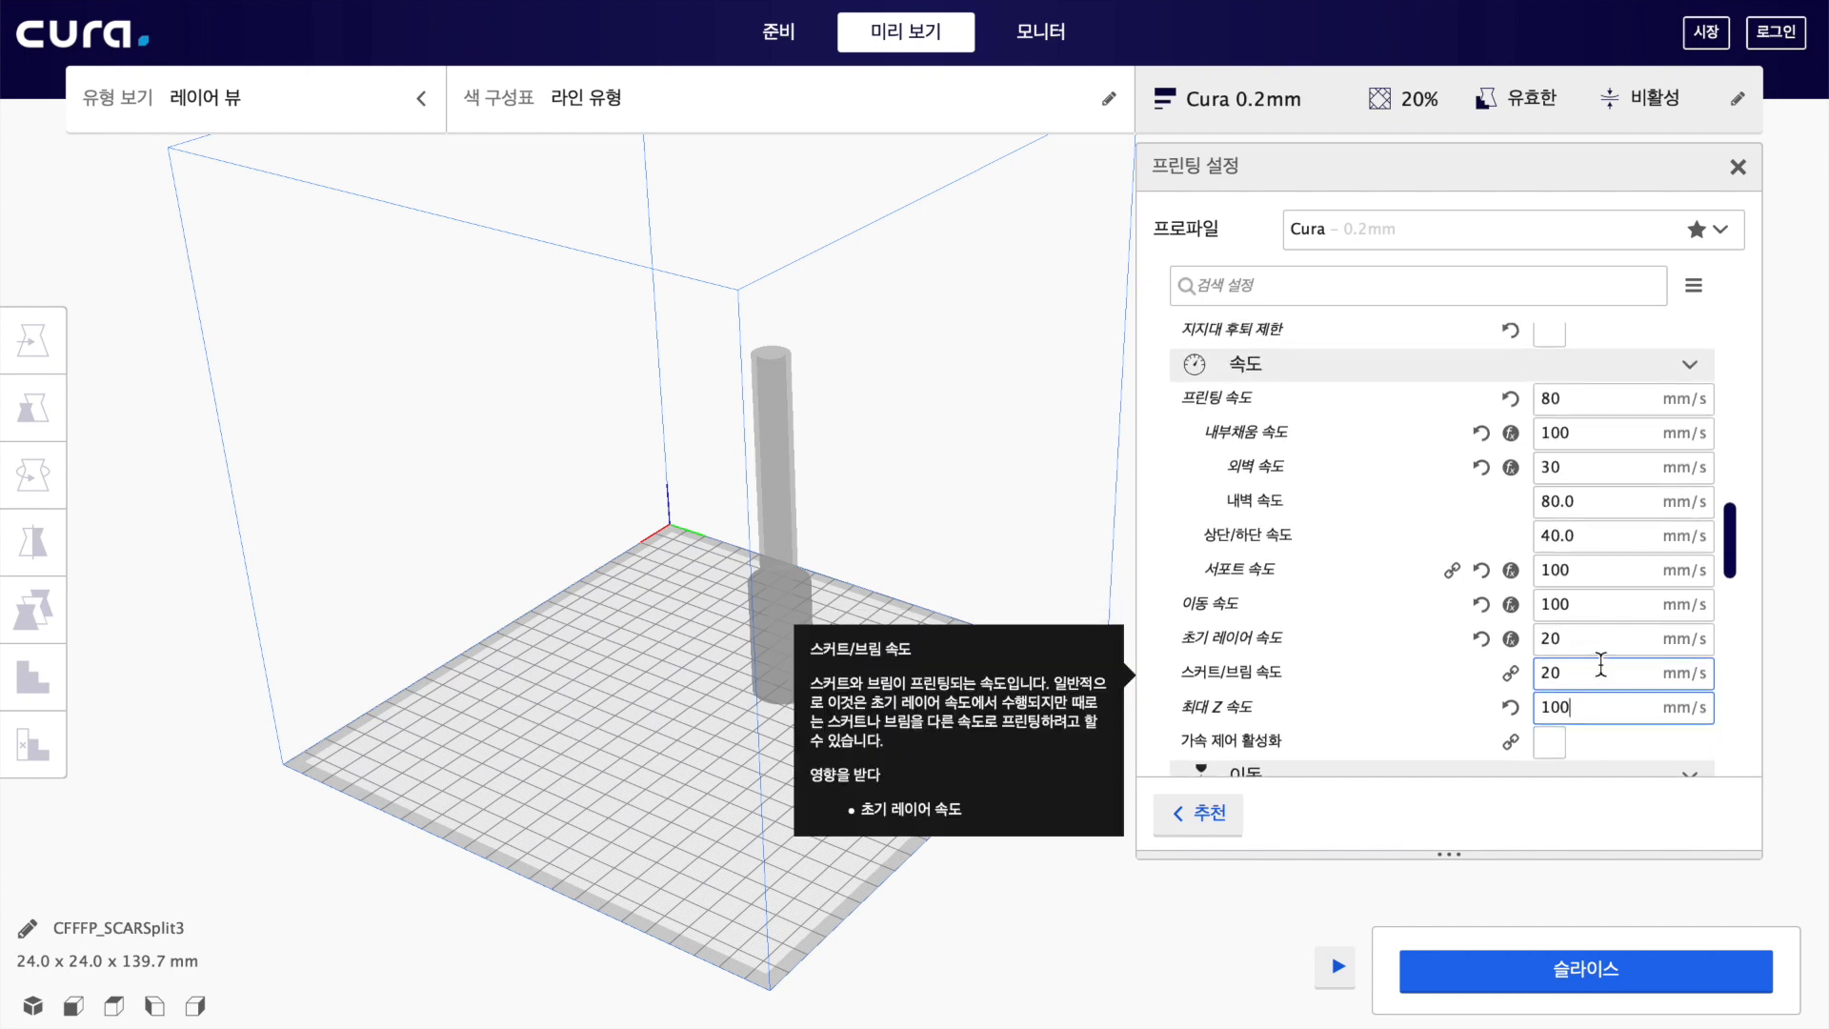
pyautogui.scroll(-1, 1600, 664)
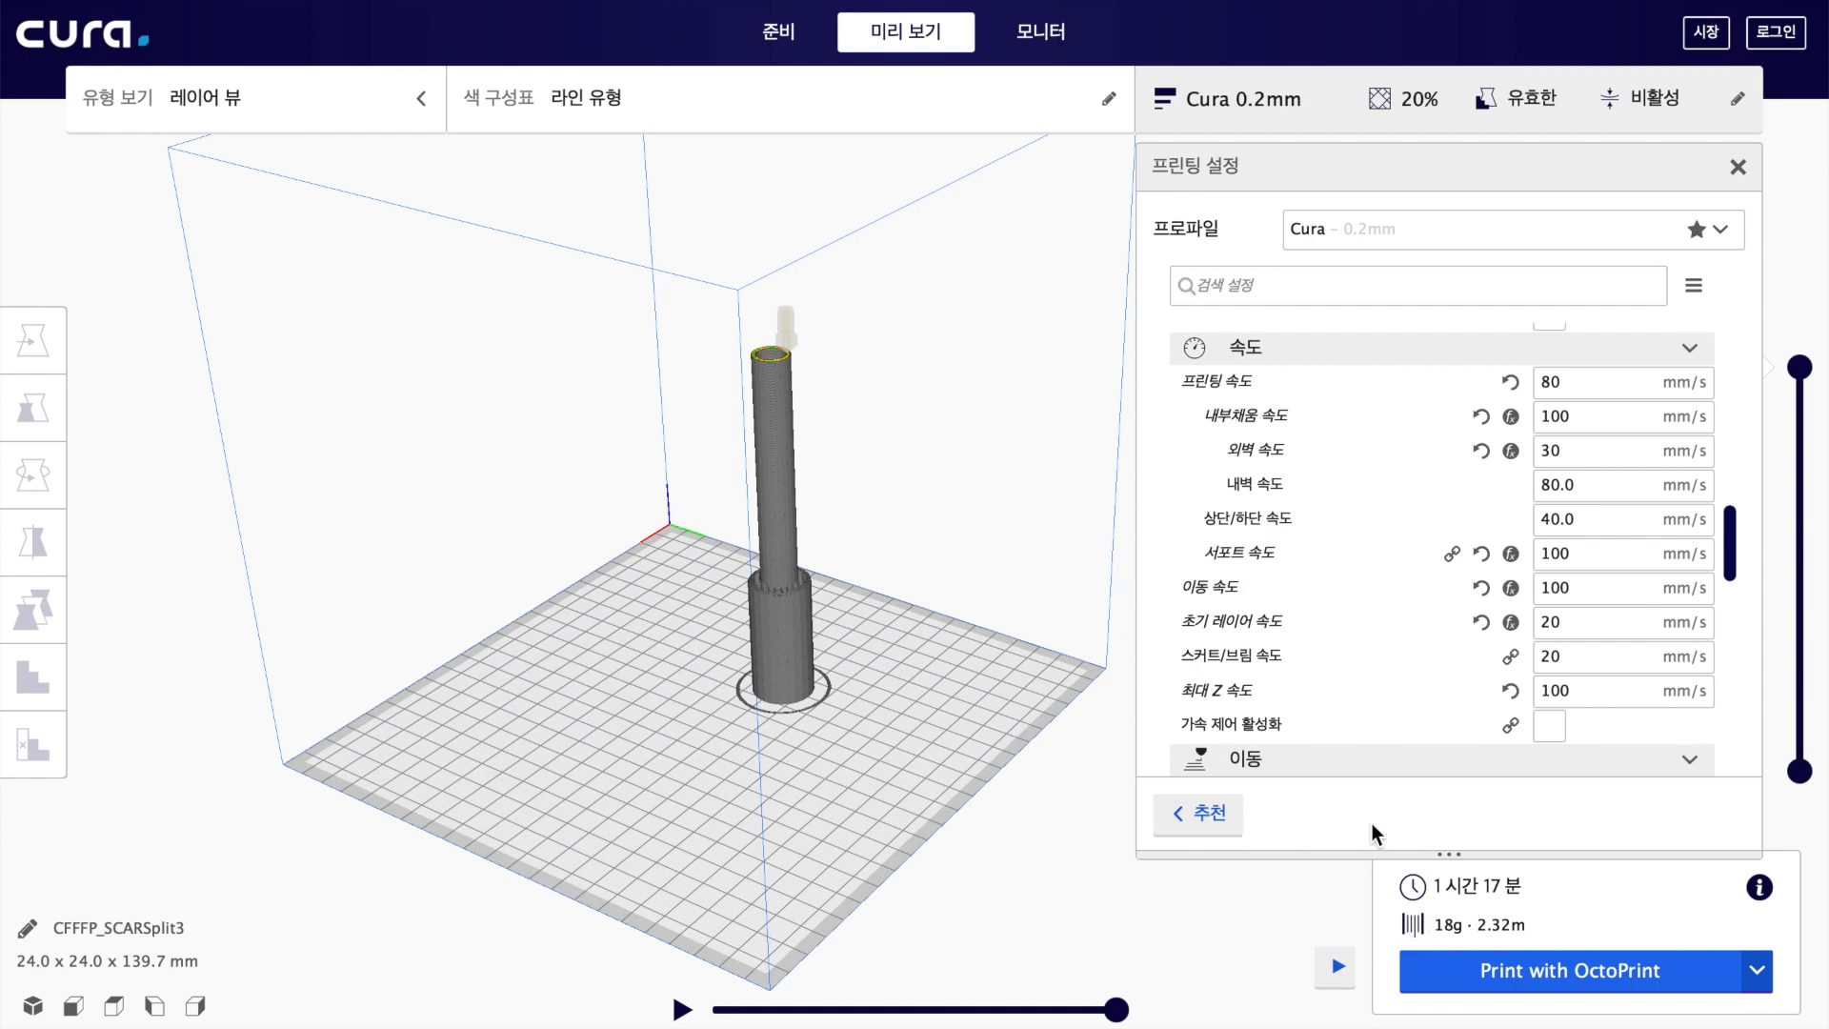
# - Enable acceleration control (가속 제어 활성화) and set the print acceleration (프린팅 가속도) to 800 mm/s²
pyautogui.click(1548, 726)
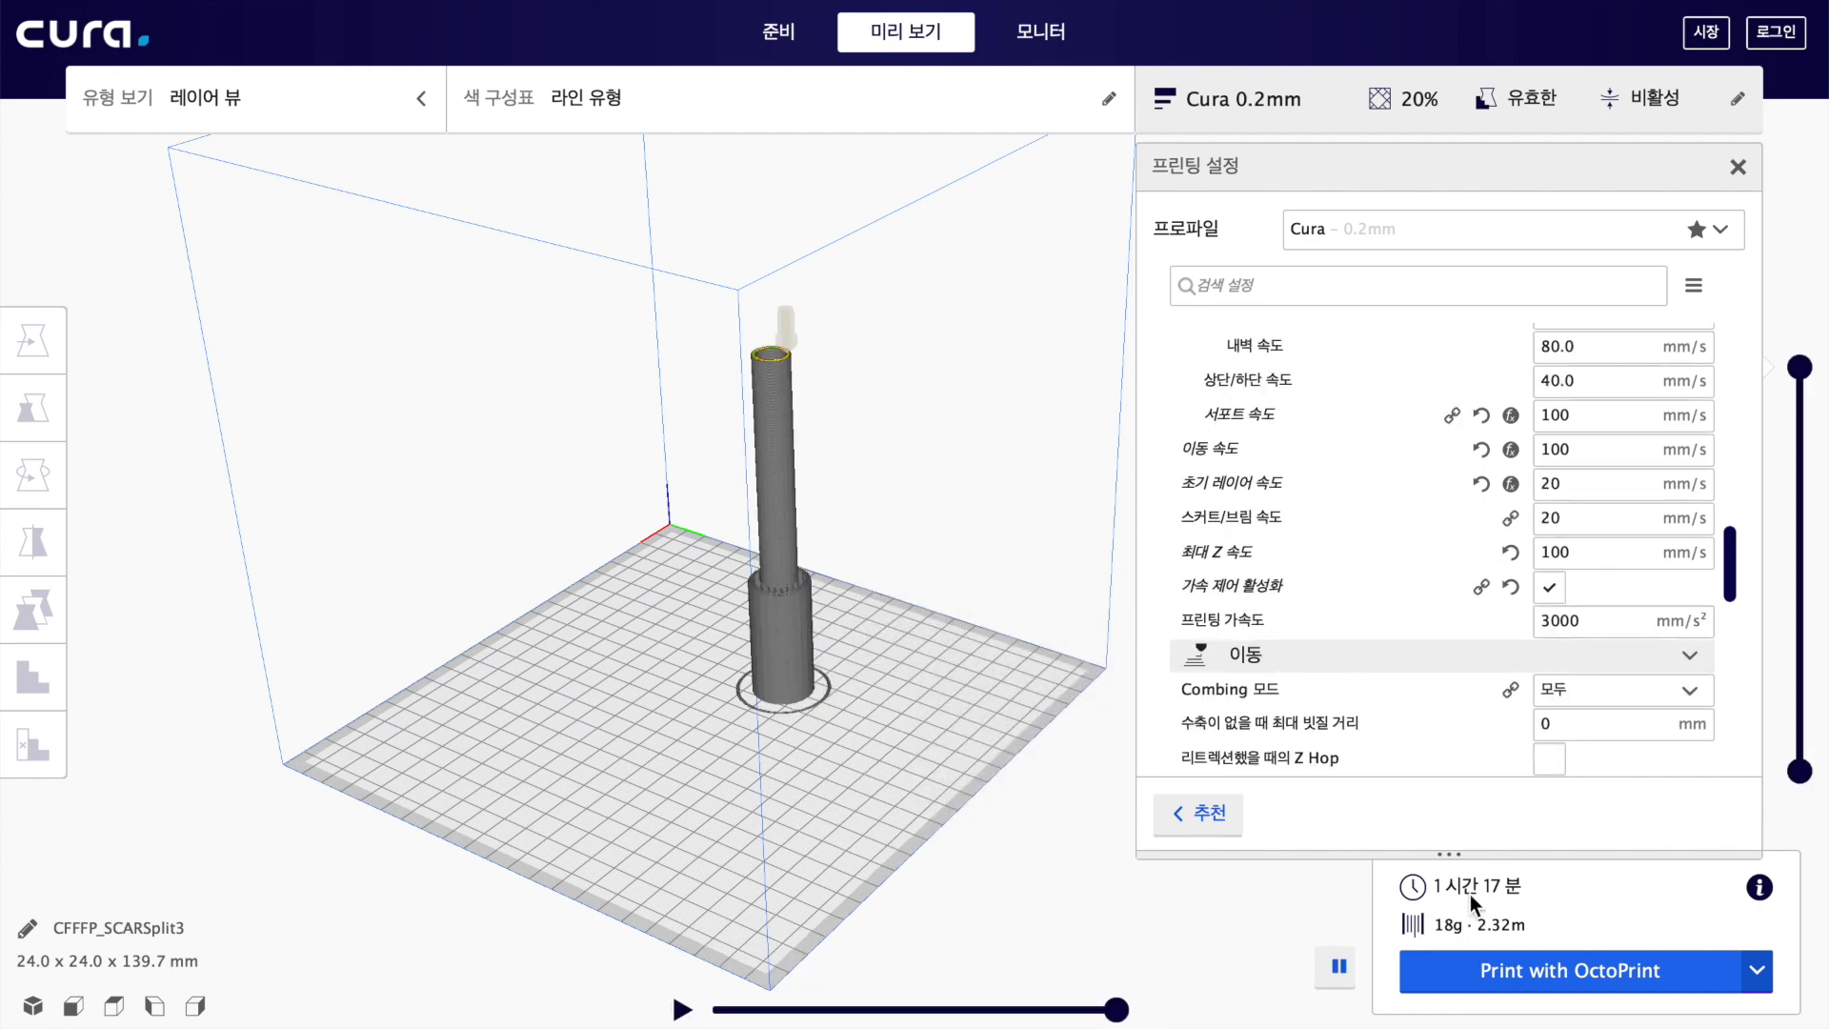
pyautogui.click(1586, 620)
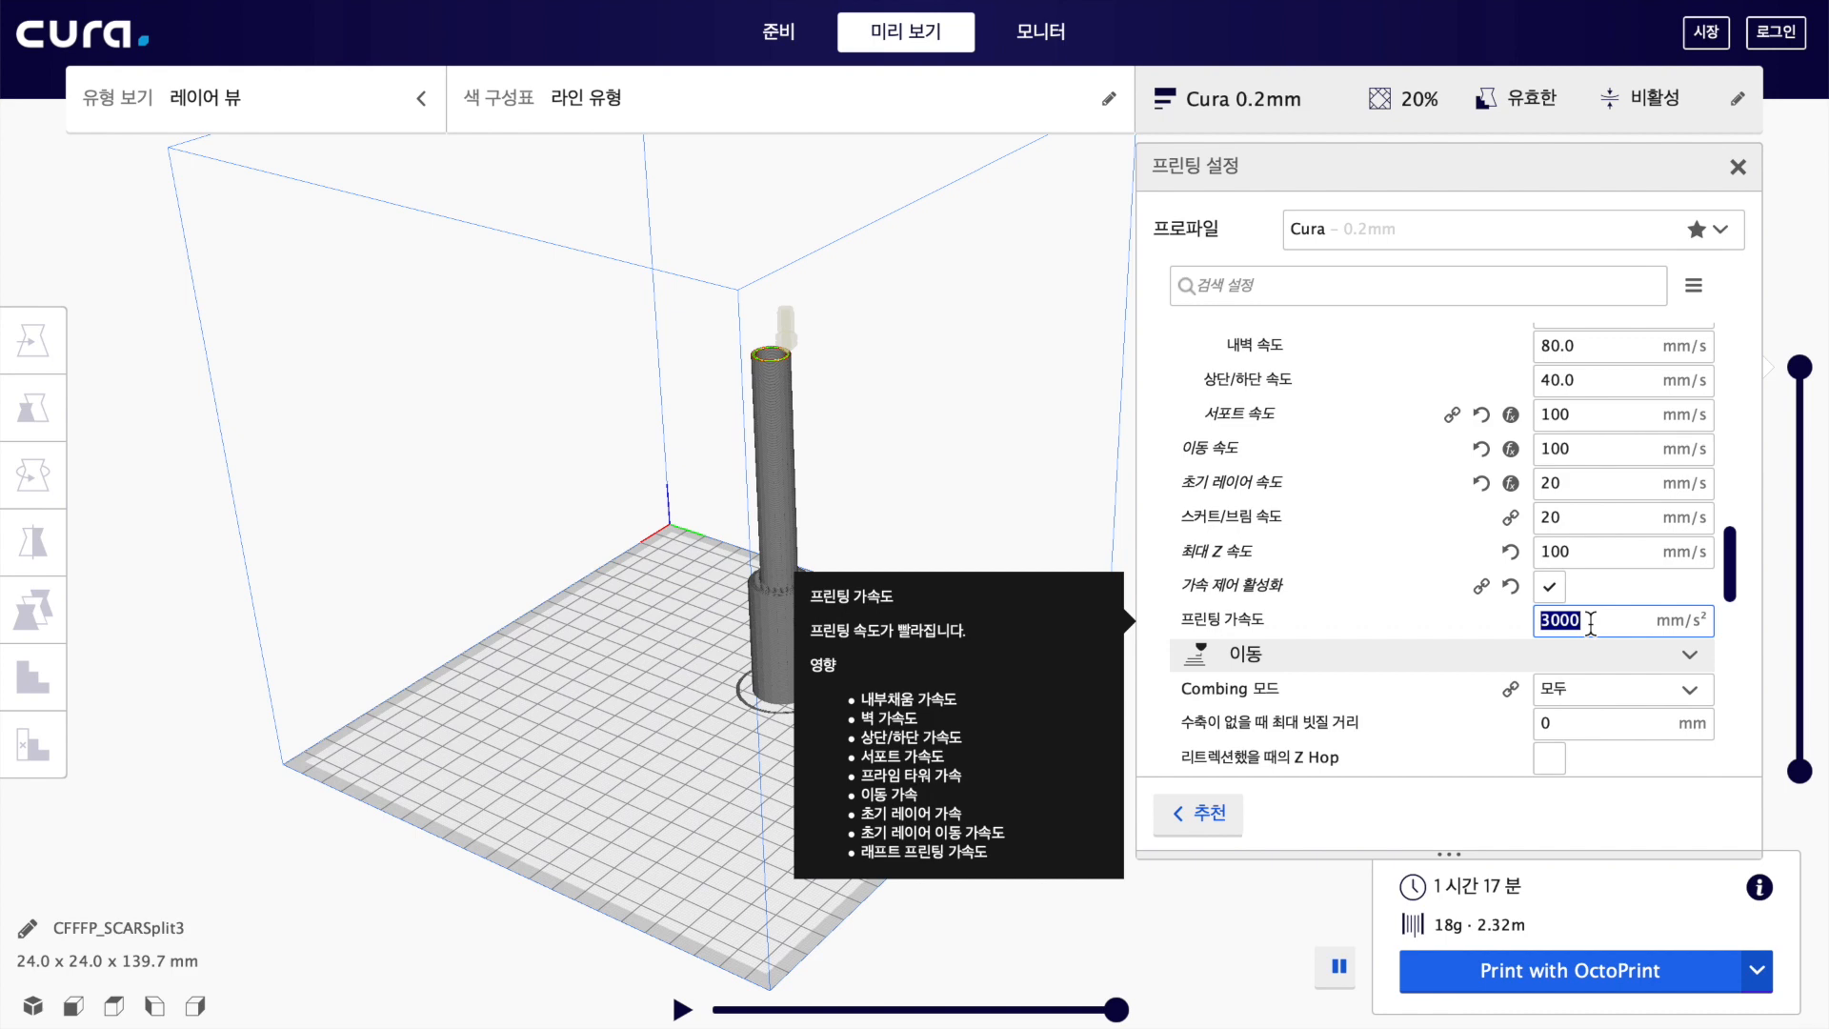
pyautogui.write('80')
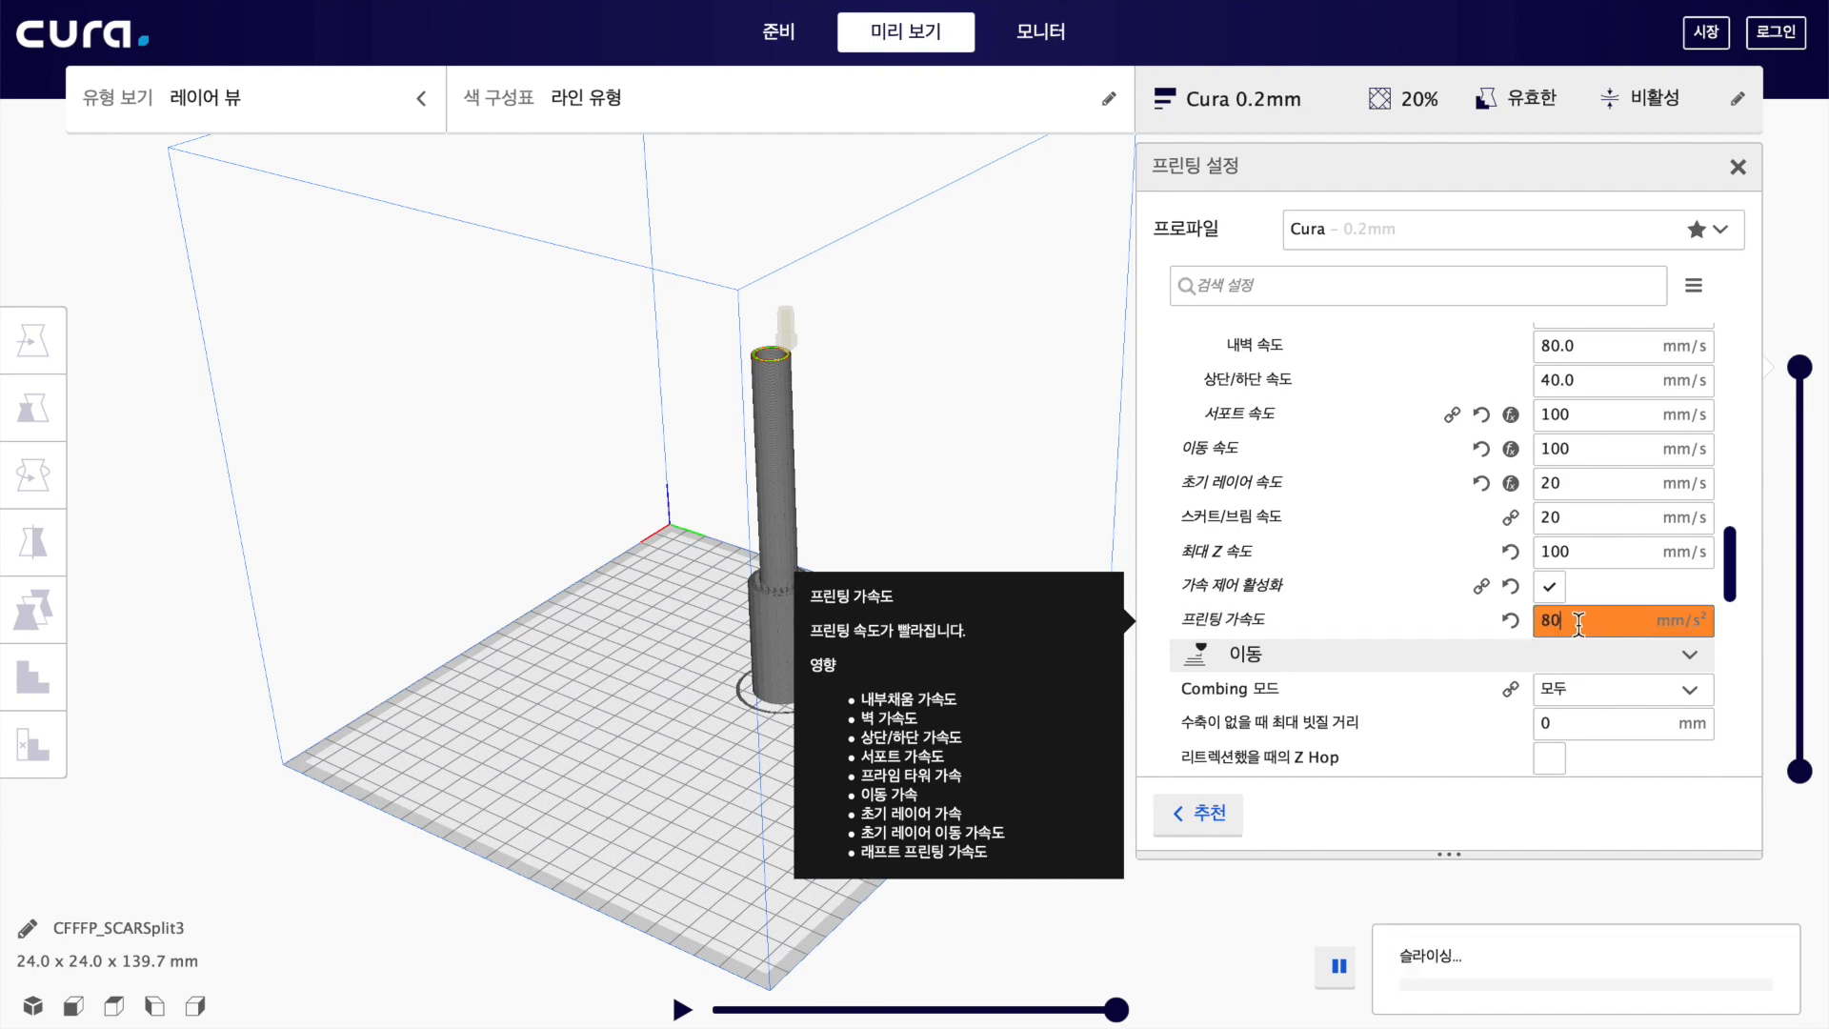
pyautogui.write('0')
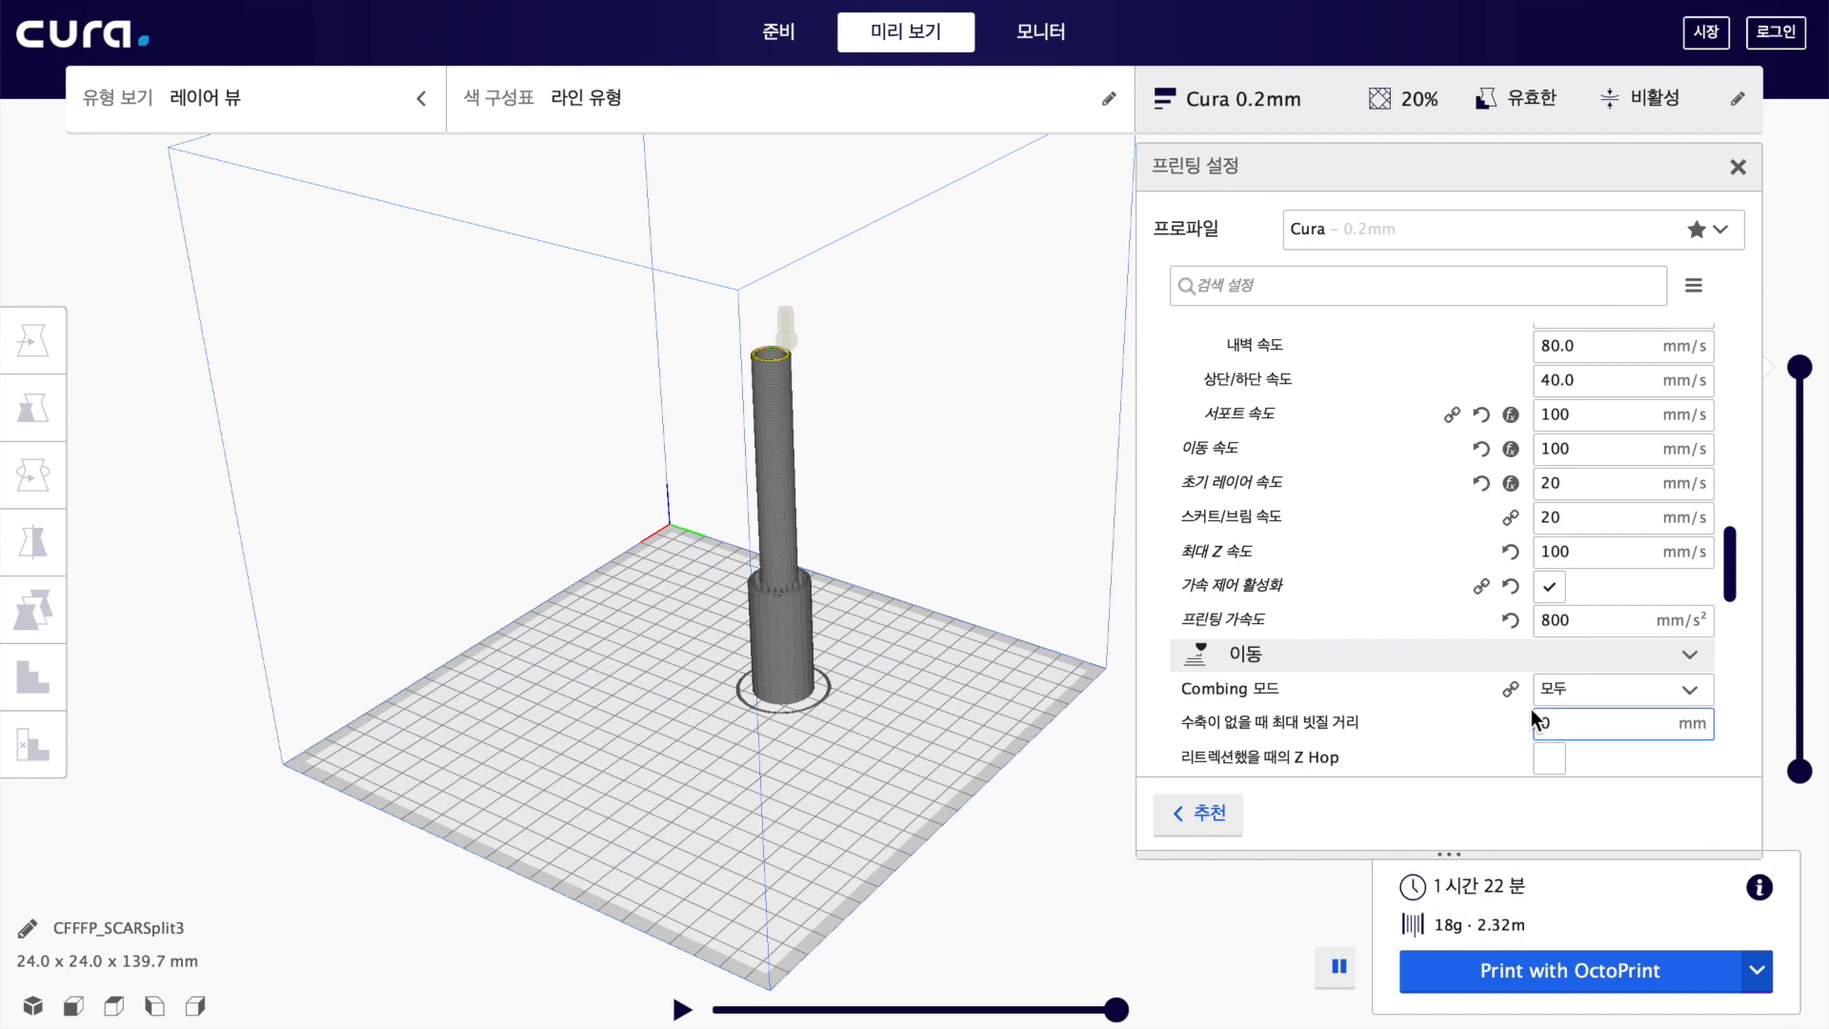
pyautogui.doubleClick(1555, 620)
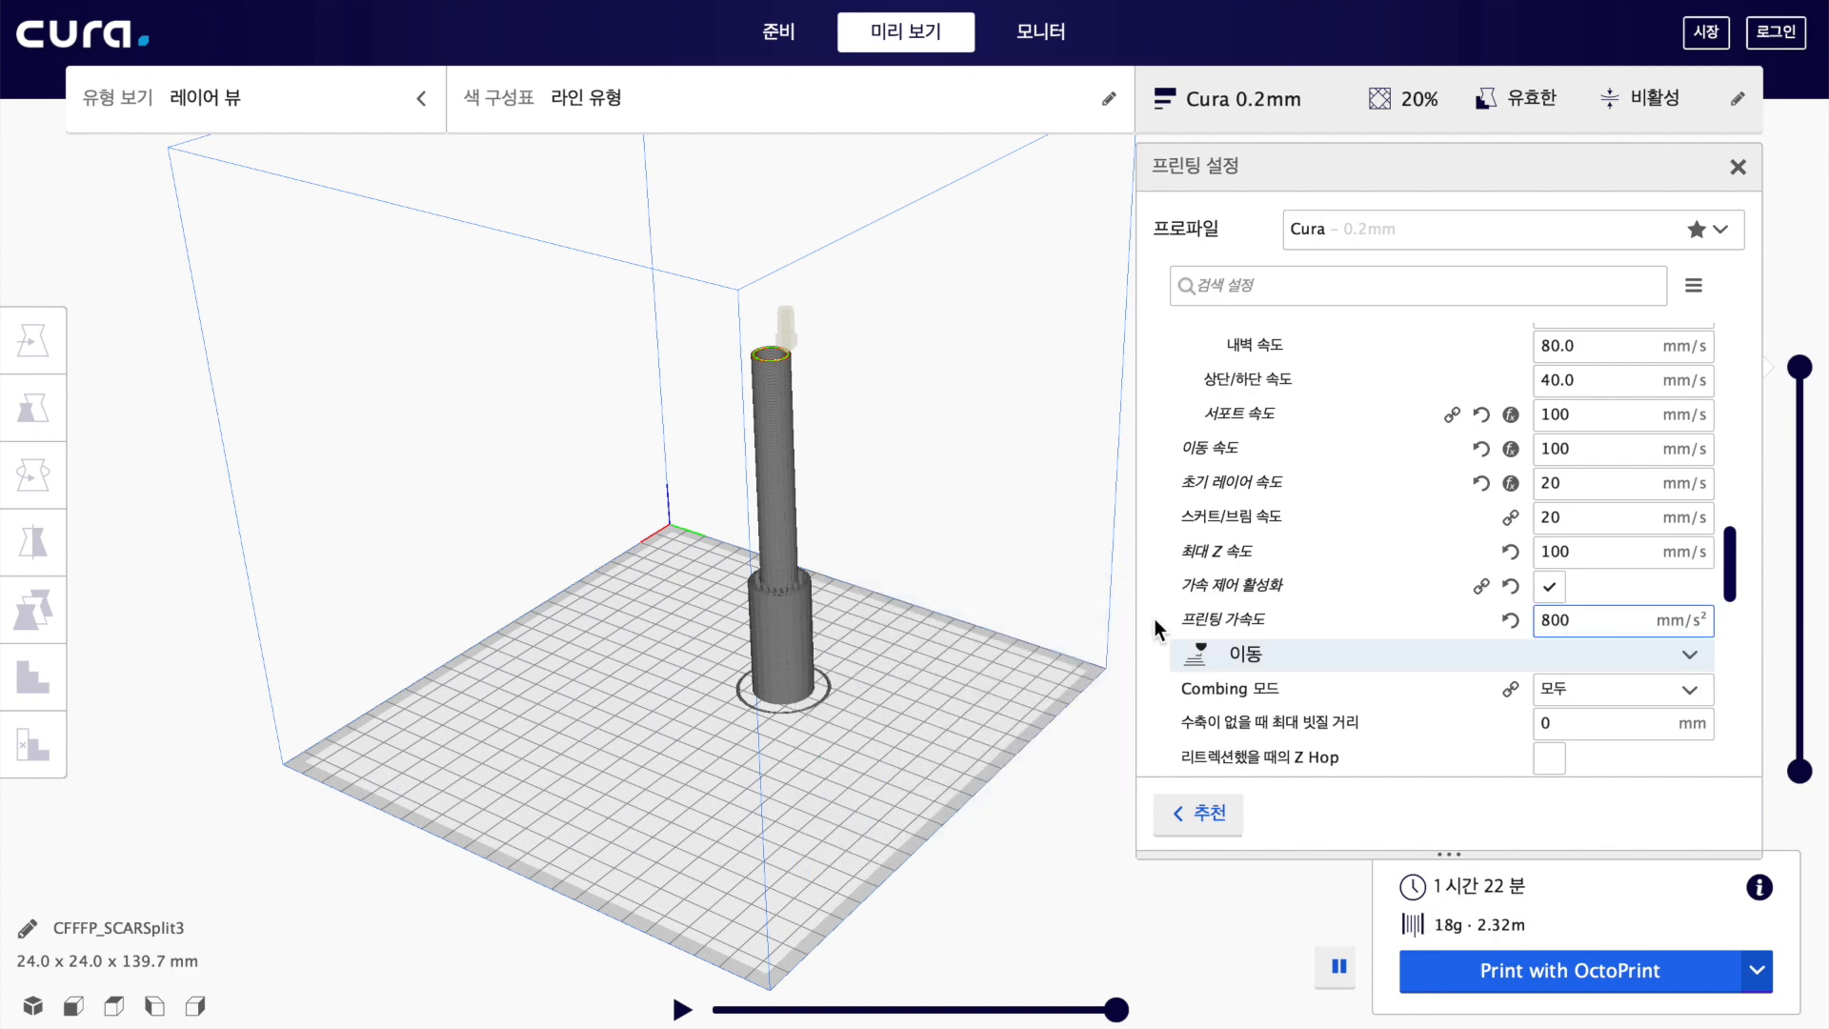
pyautogui.click(1567, 619)
pyautogui.doubleClick(1559, 620)
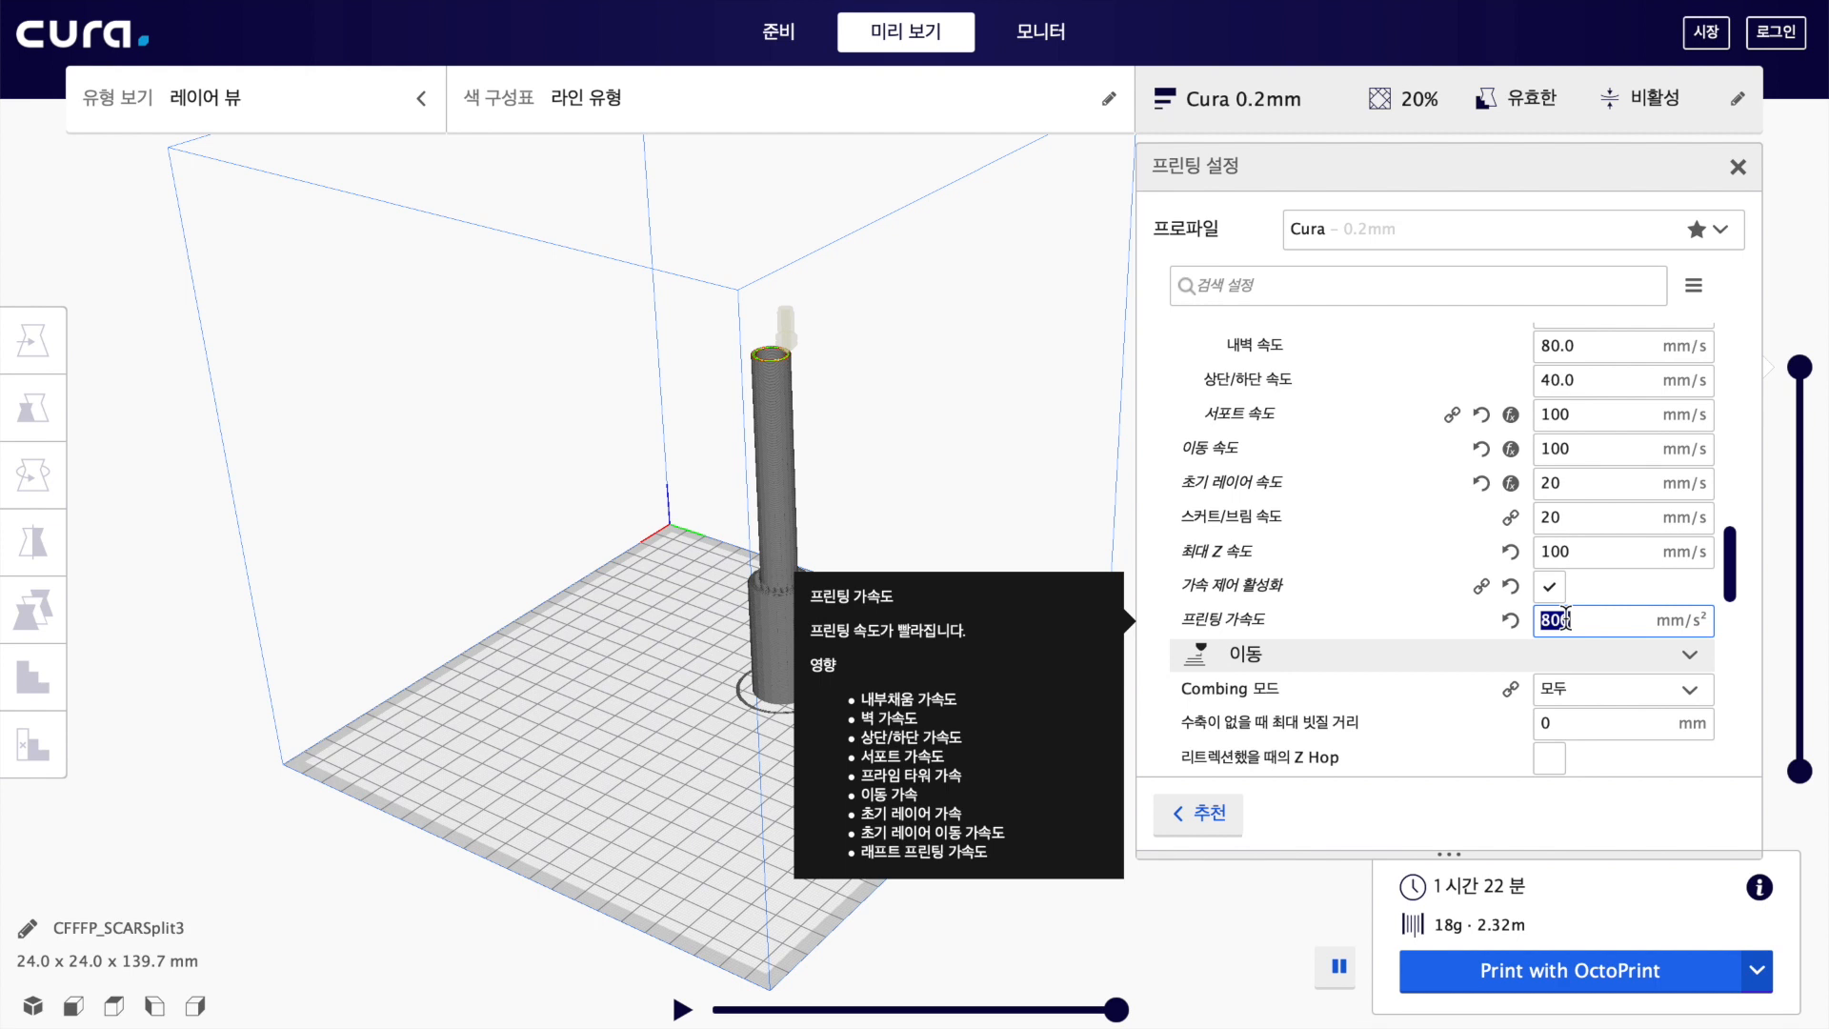
# - Examine the print acceleration (프린팅 가속도) value and its description alongside the speed settings
pyautogui.click(1560, 620)
pyautogui.doubleClick(1559, 620)
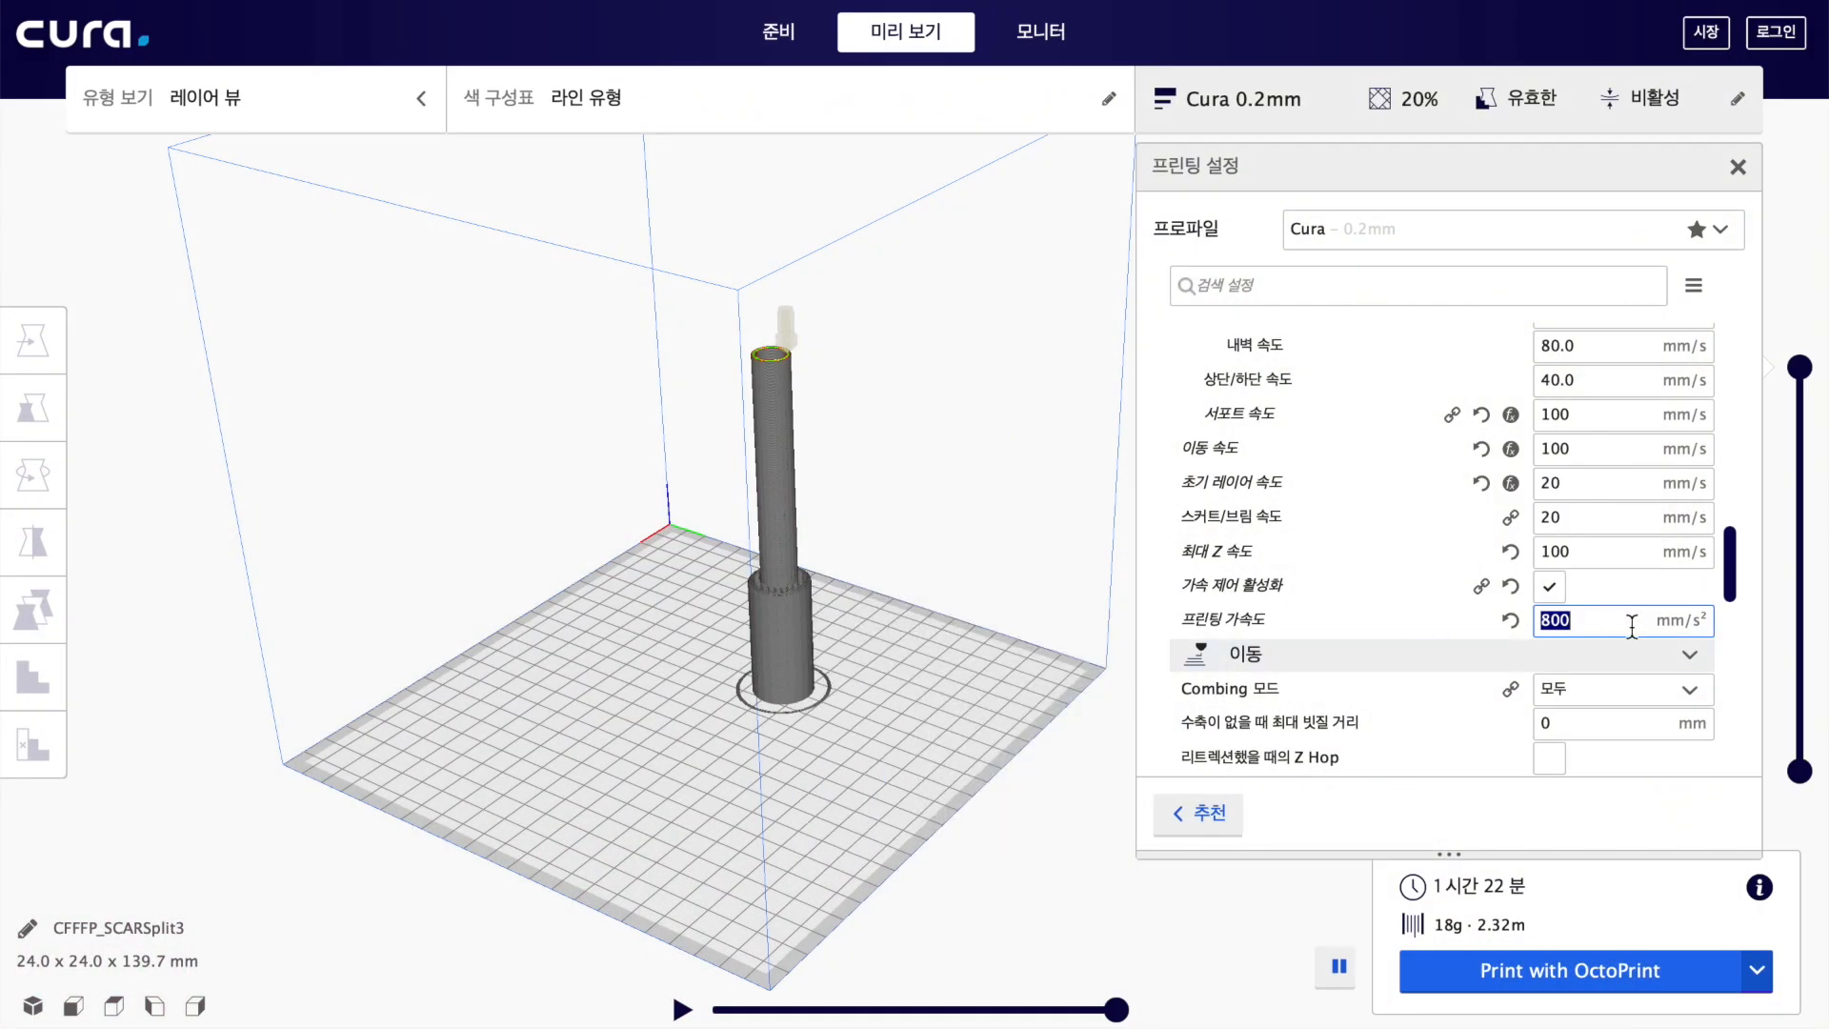
pyautogui.click(1609, 620)
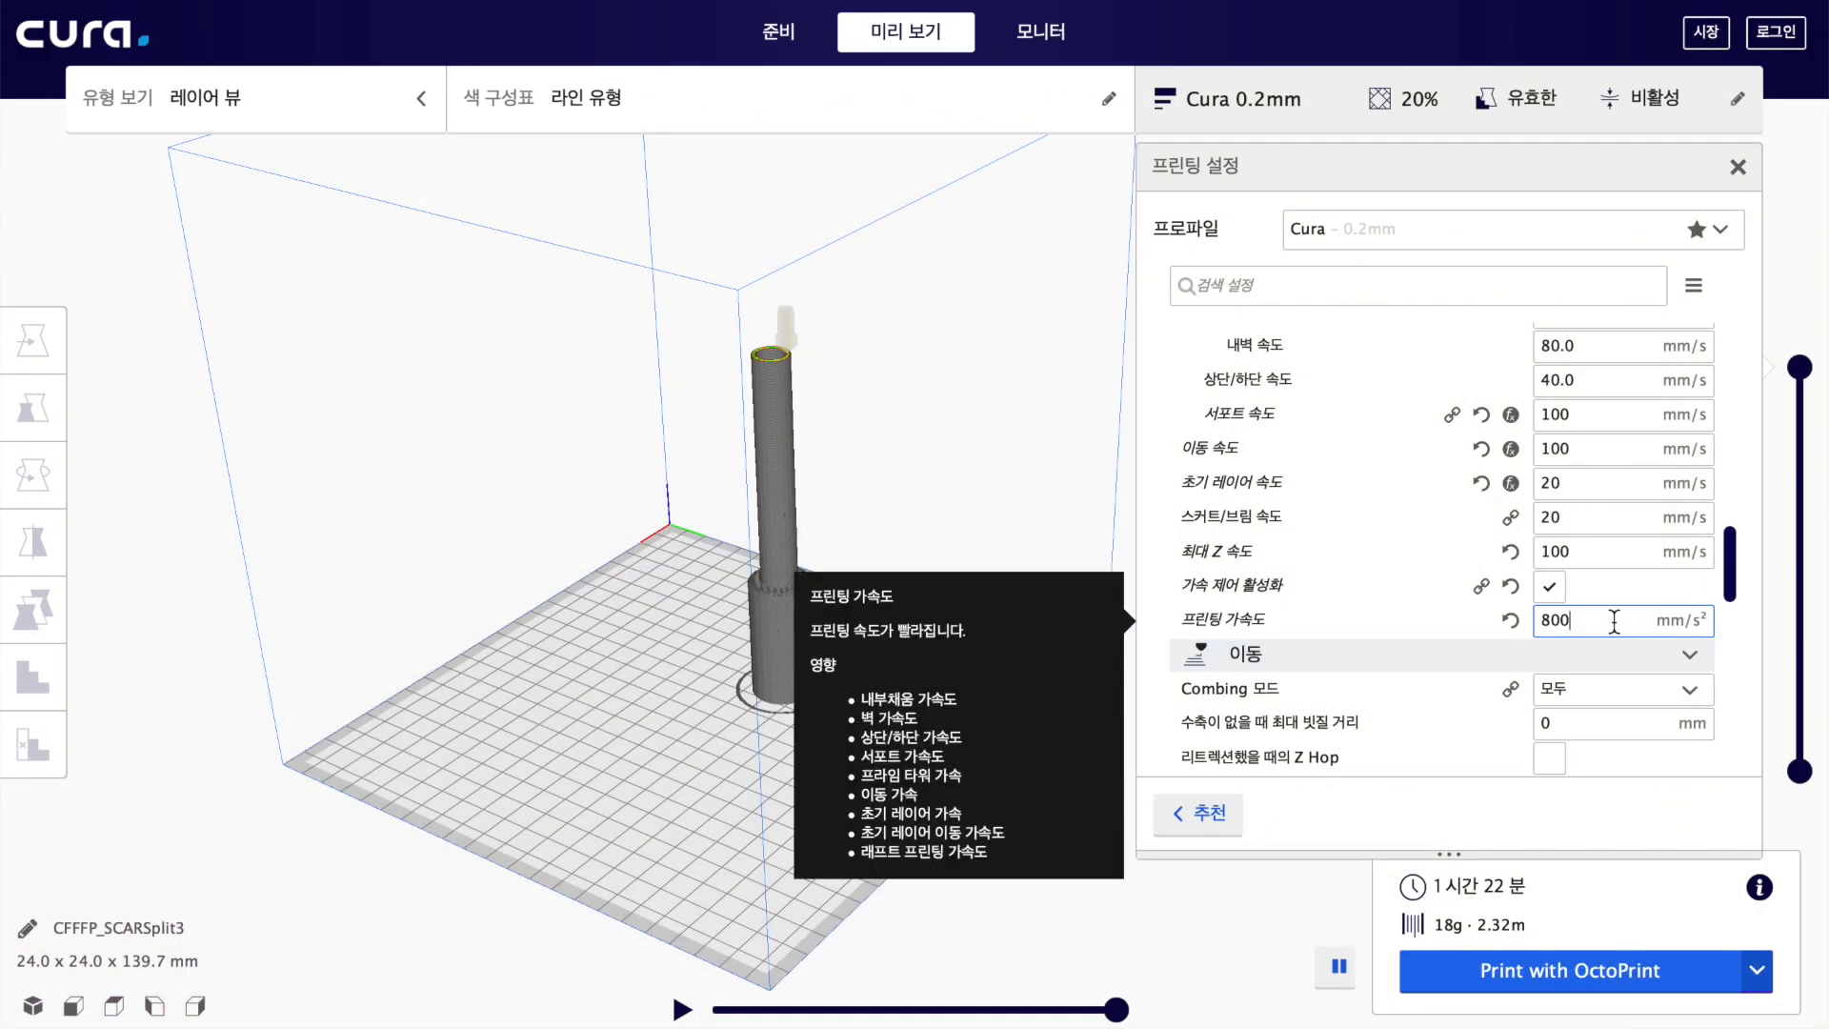
pyautogui.scroll(3, 1600, 497)
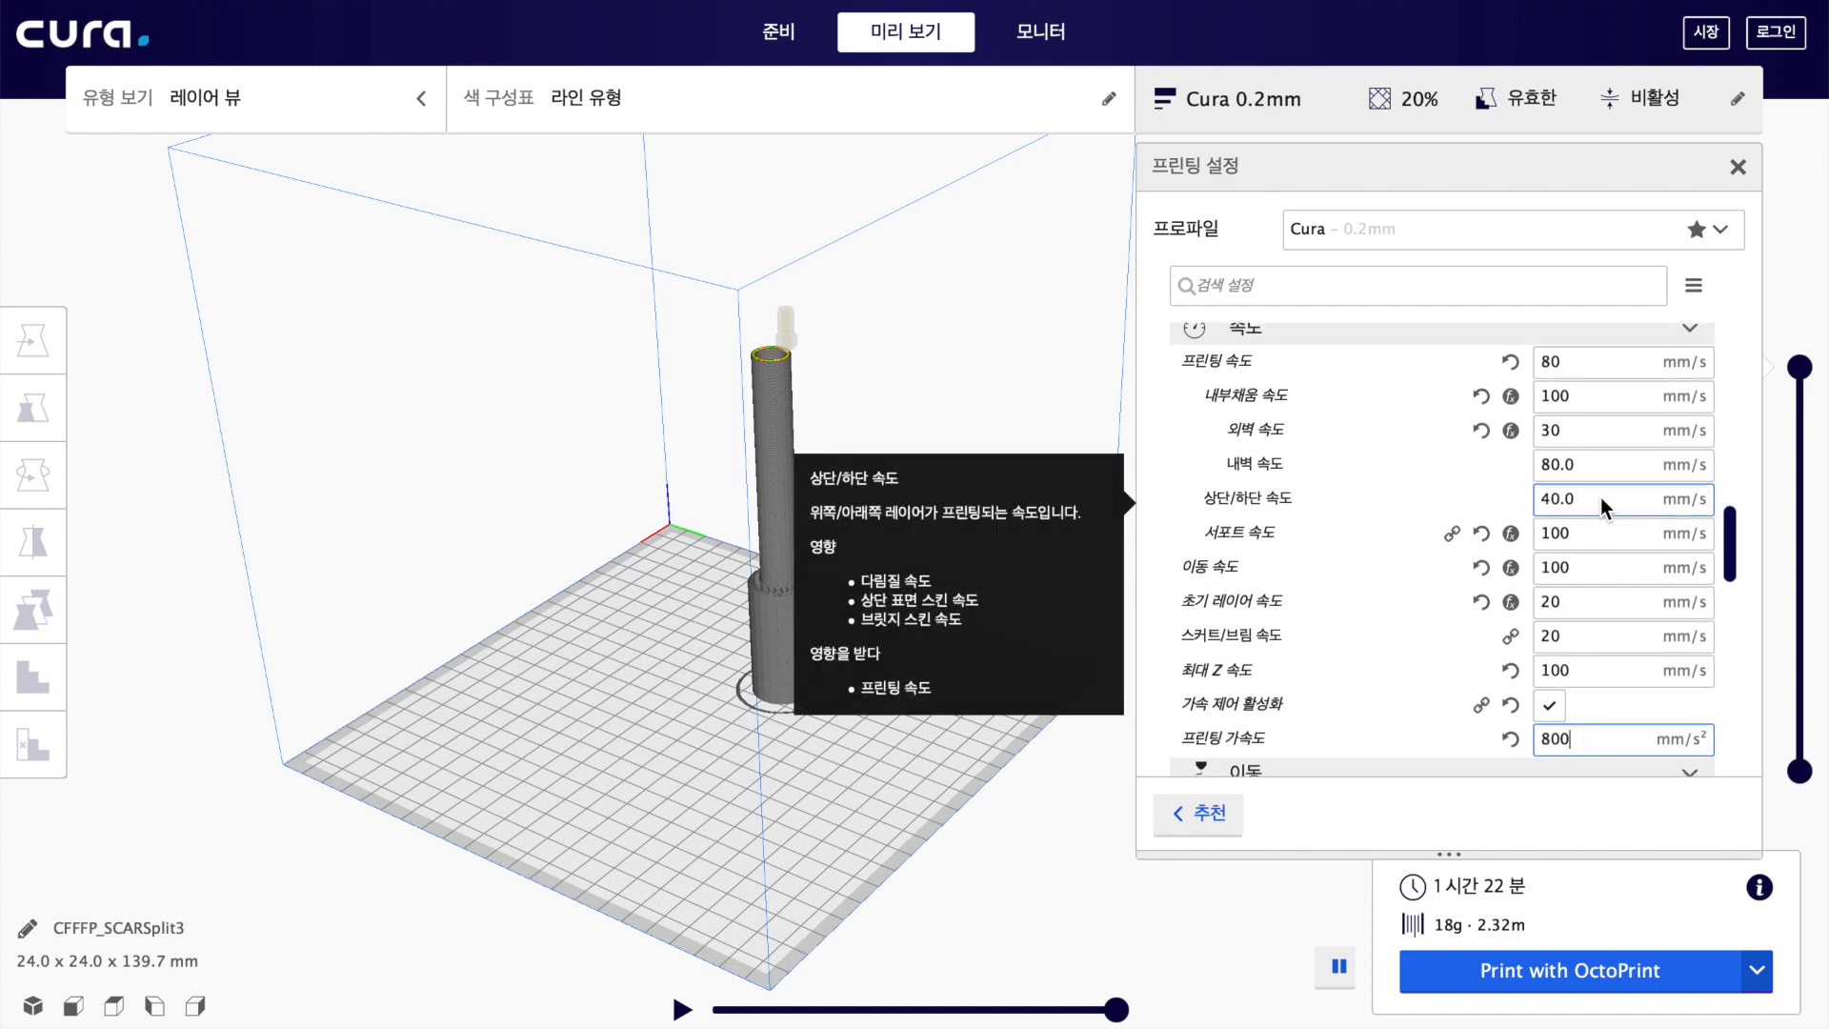
pyautogui.doubleClick(1573, 739)
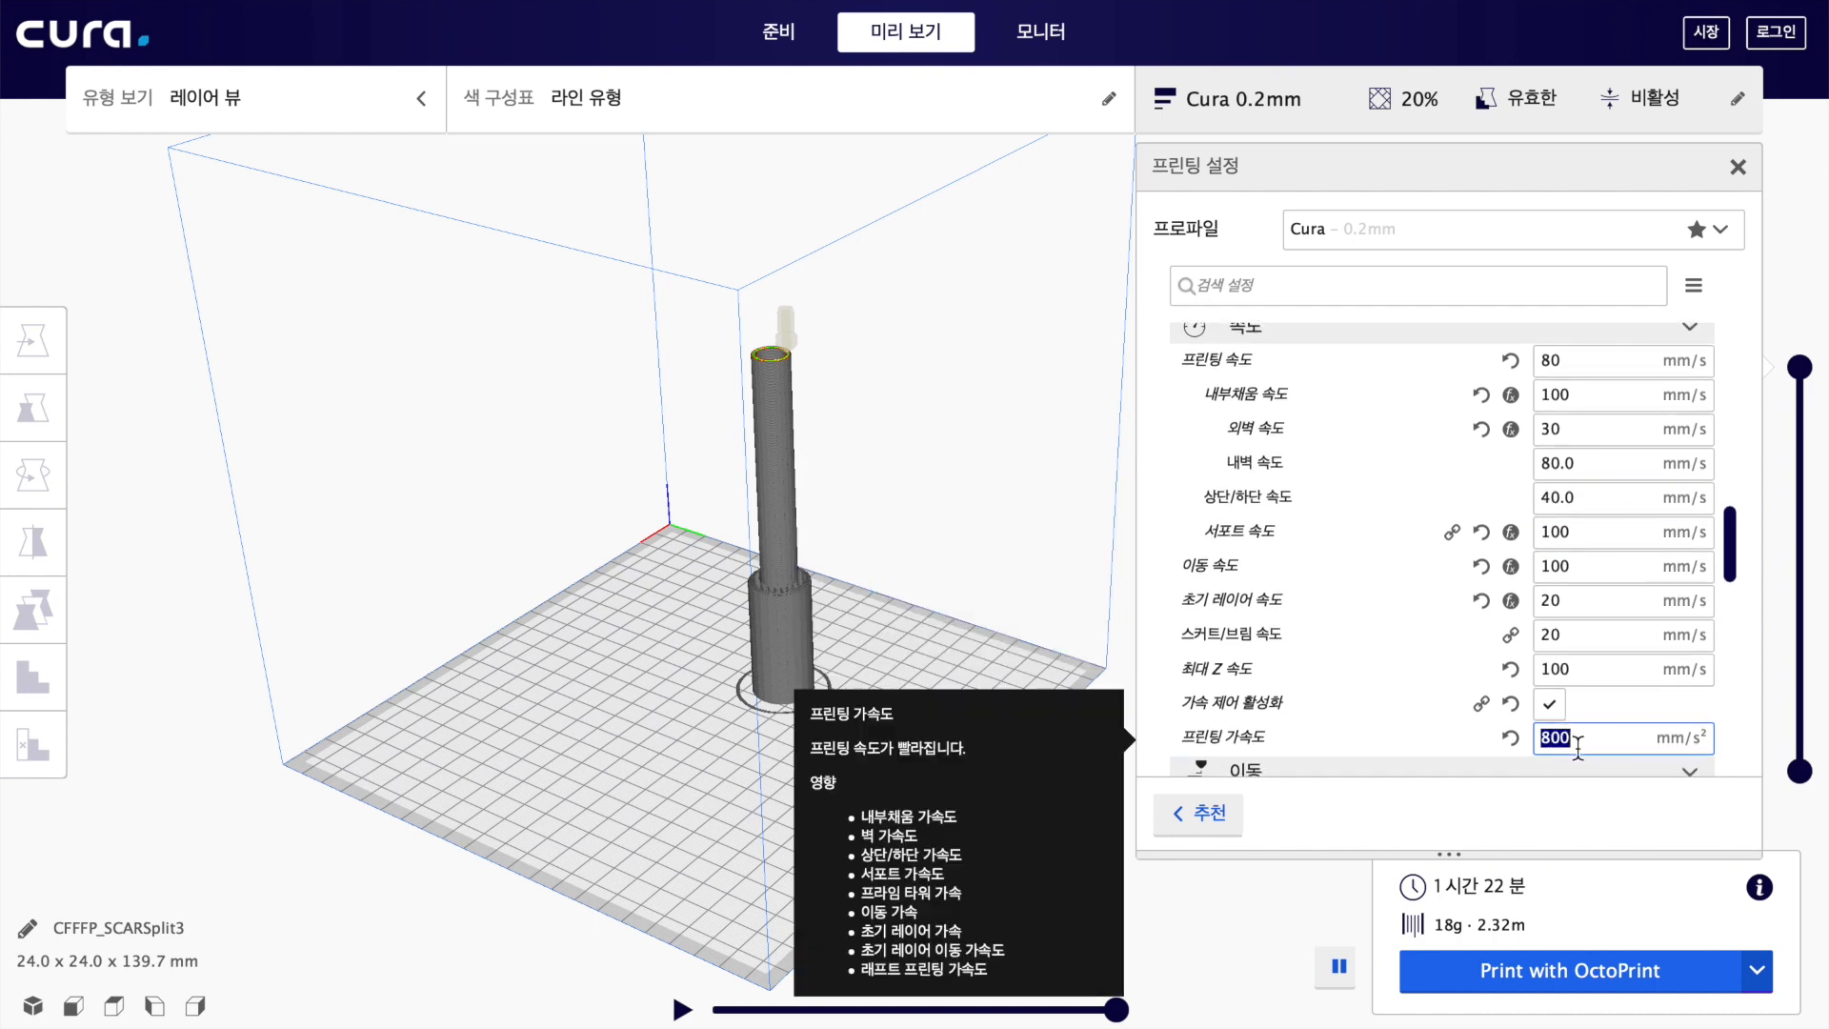
pyautogui.doubleClick(1601, 740)
pyautogui.click(1601, 739)
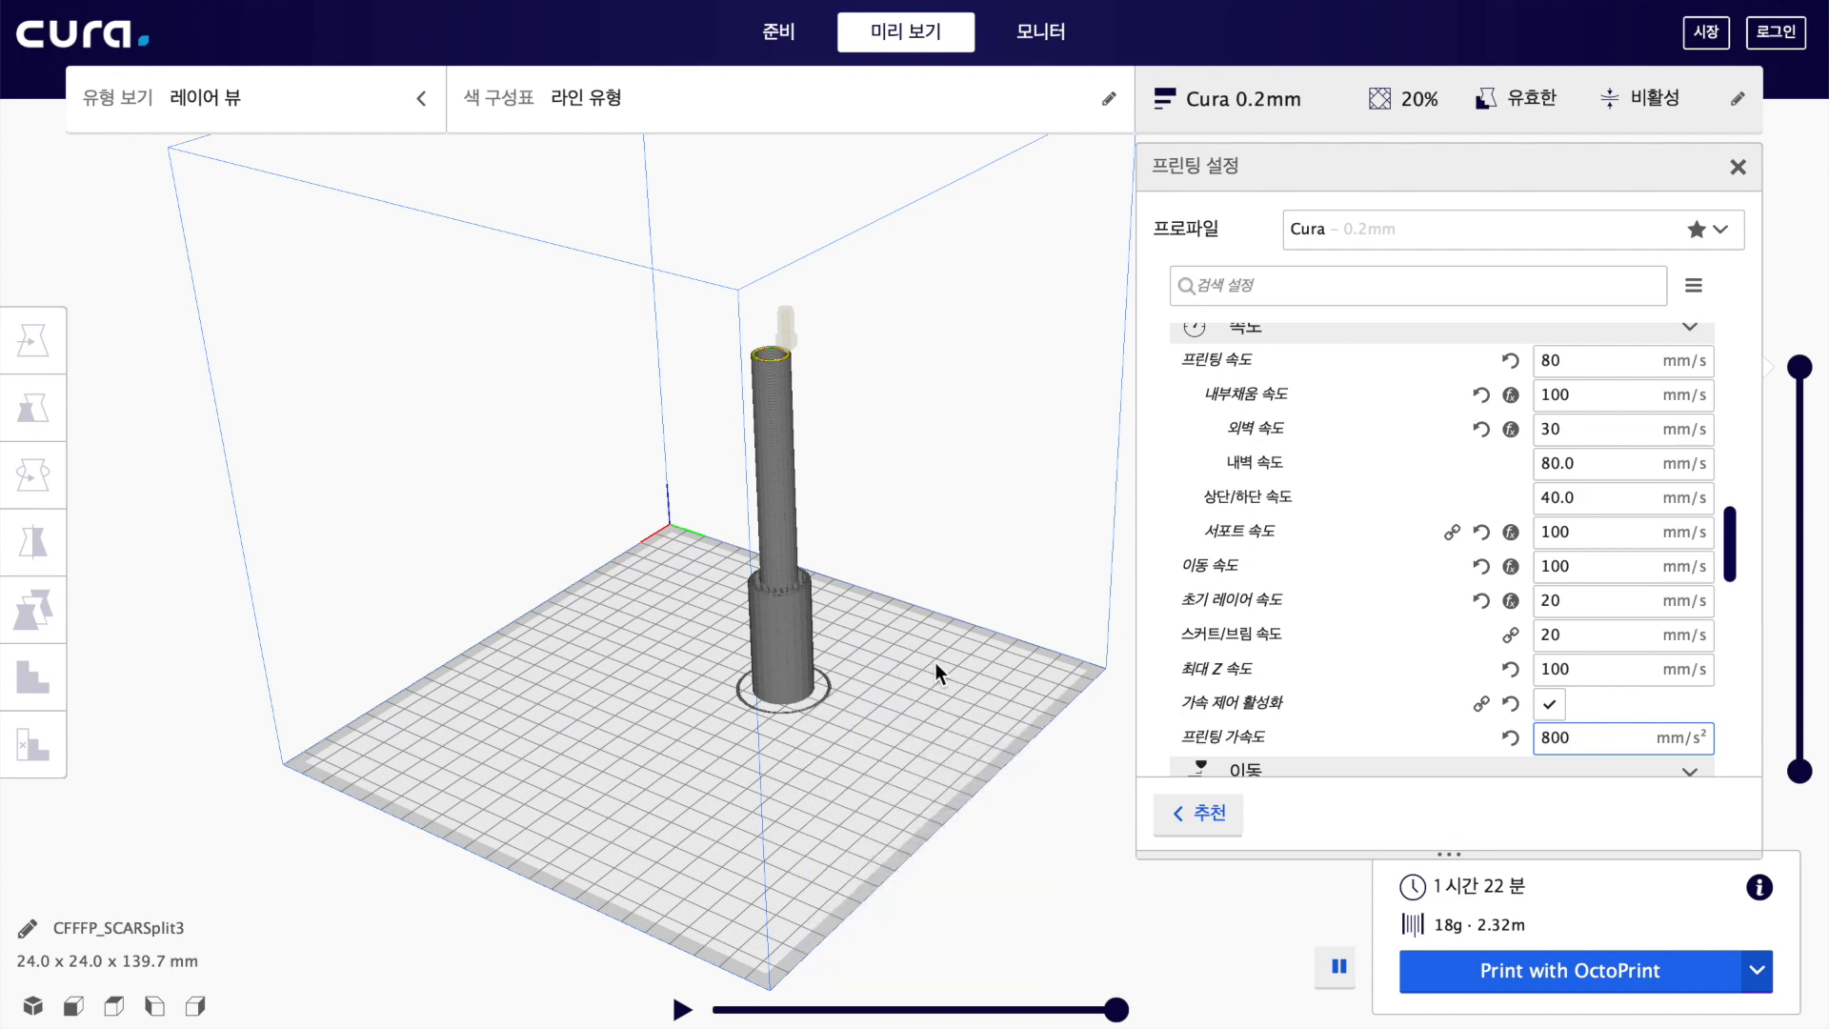
# - Review the configured speed settings, checking travel, initial layer and outer wall speeds, acceleration control and the estimated print time
pyautogui.scroll(1, 1432, 427)
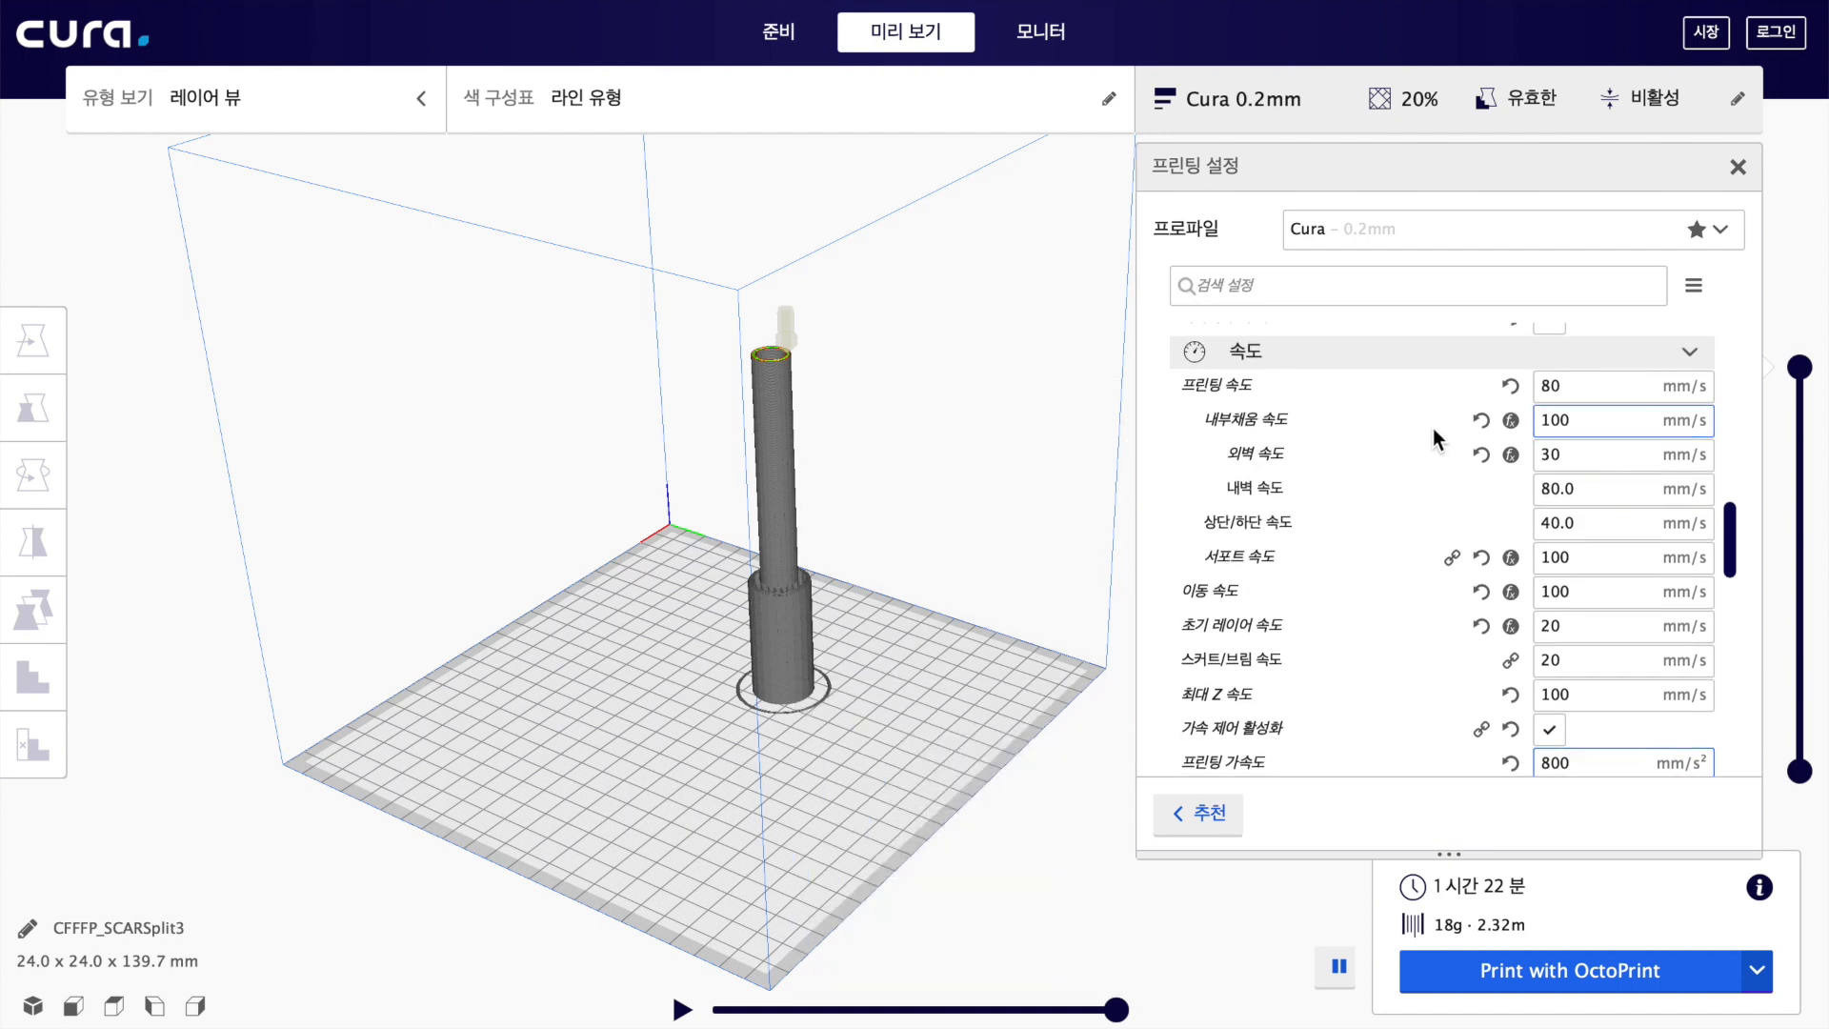
pyautogui.scroll(-1, 1375, 540)
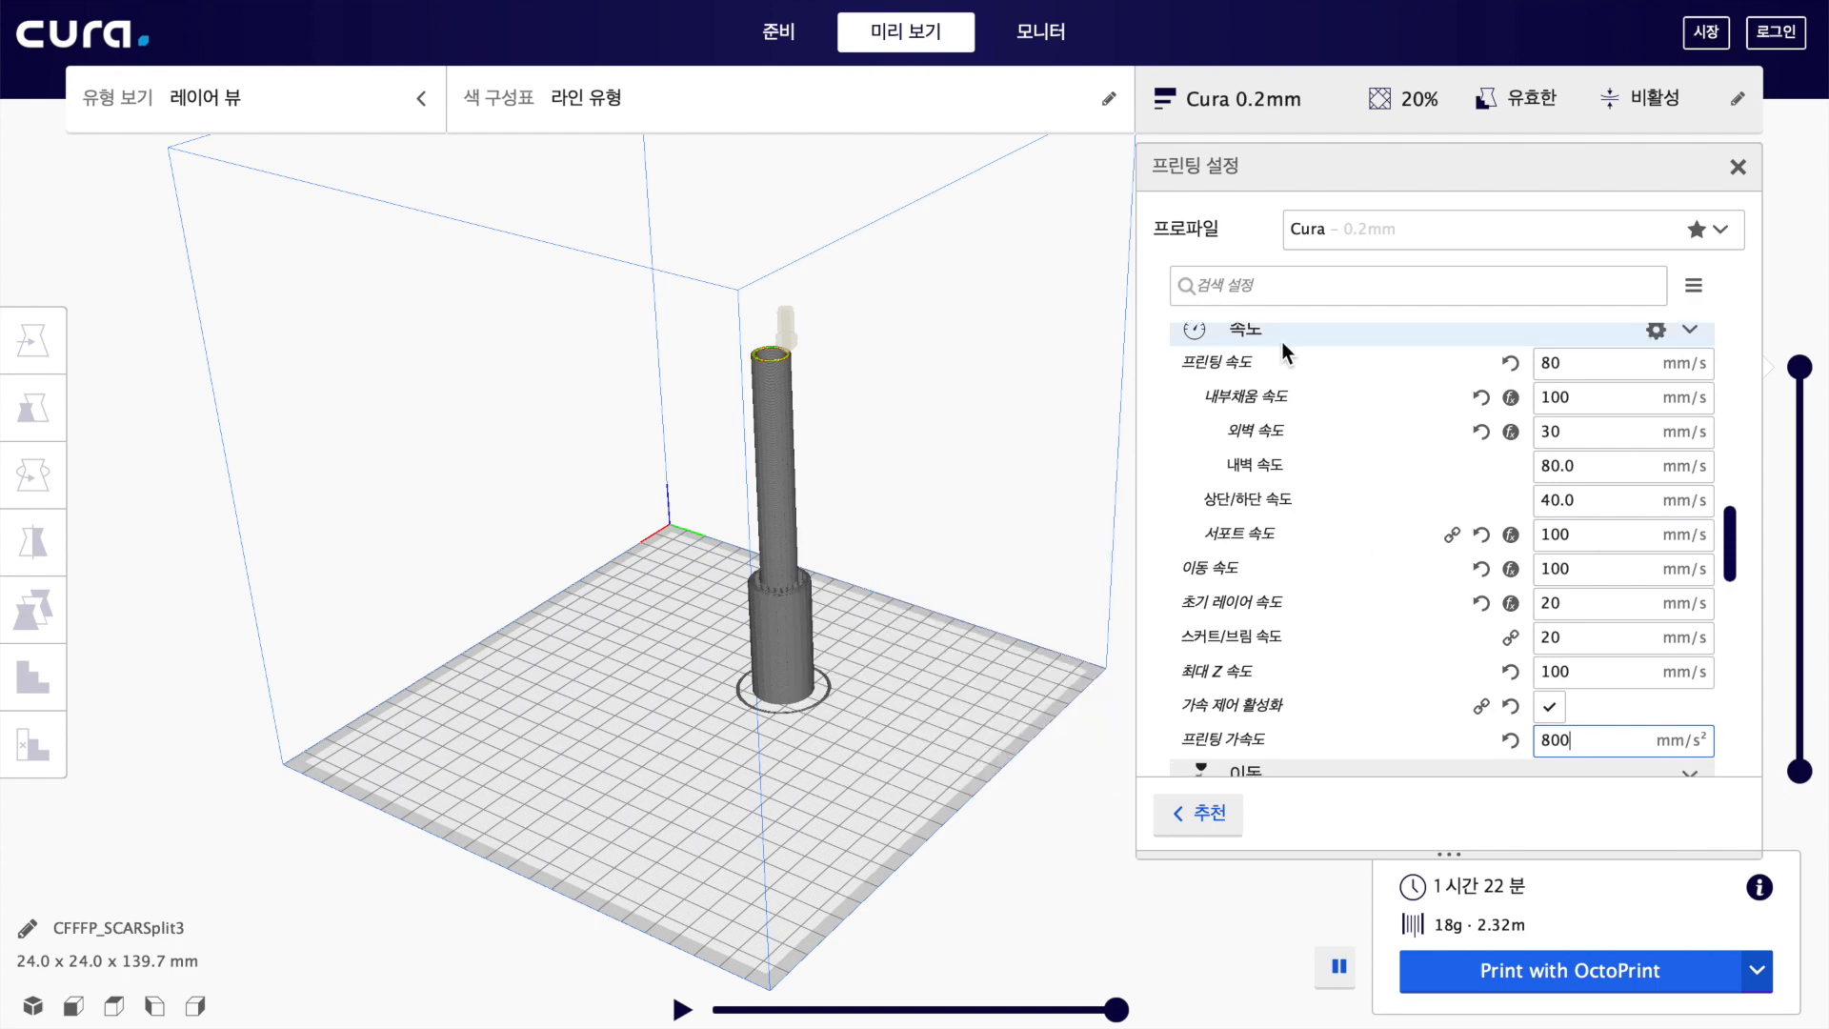
pyautogui.moveTo(1301, 562)
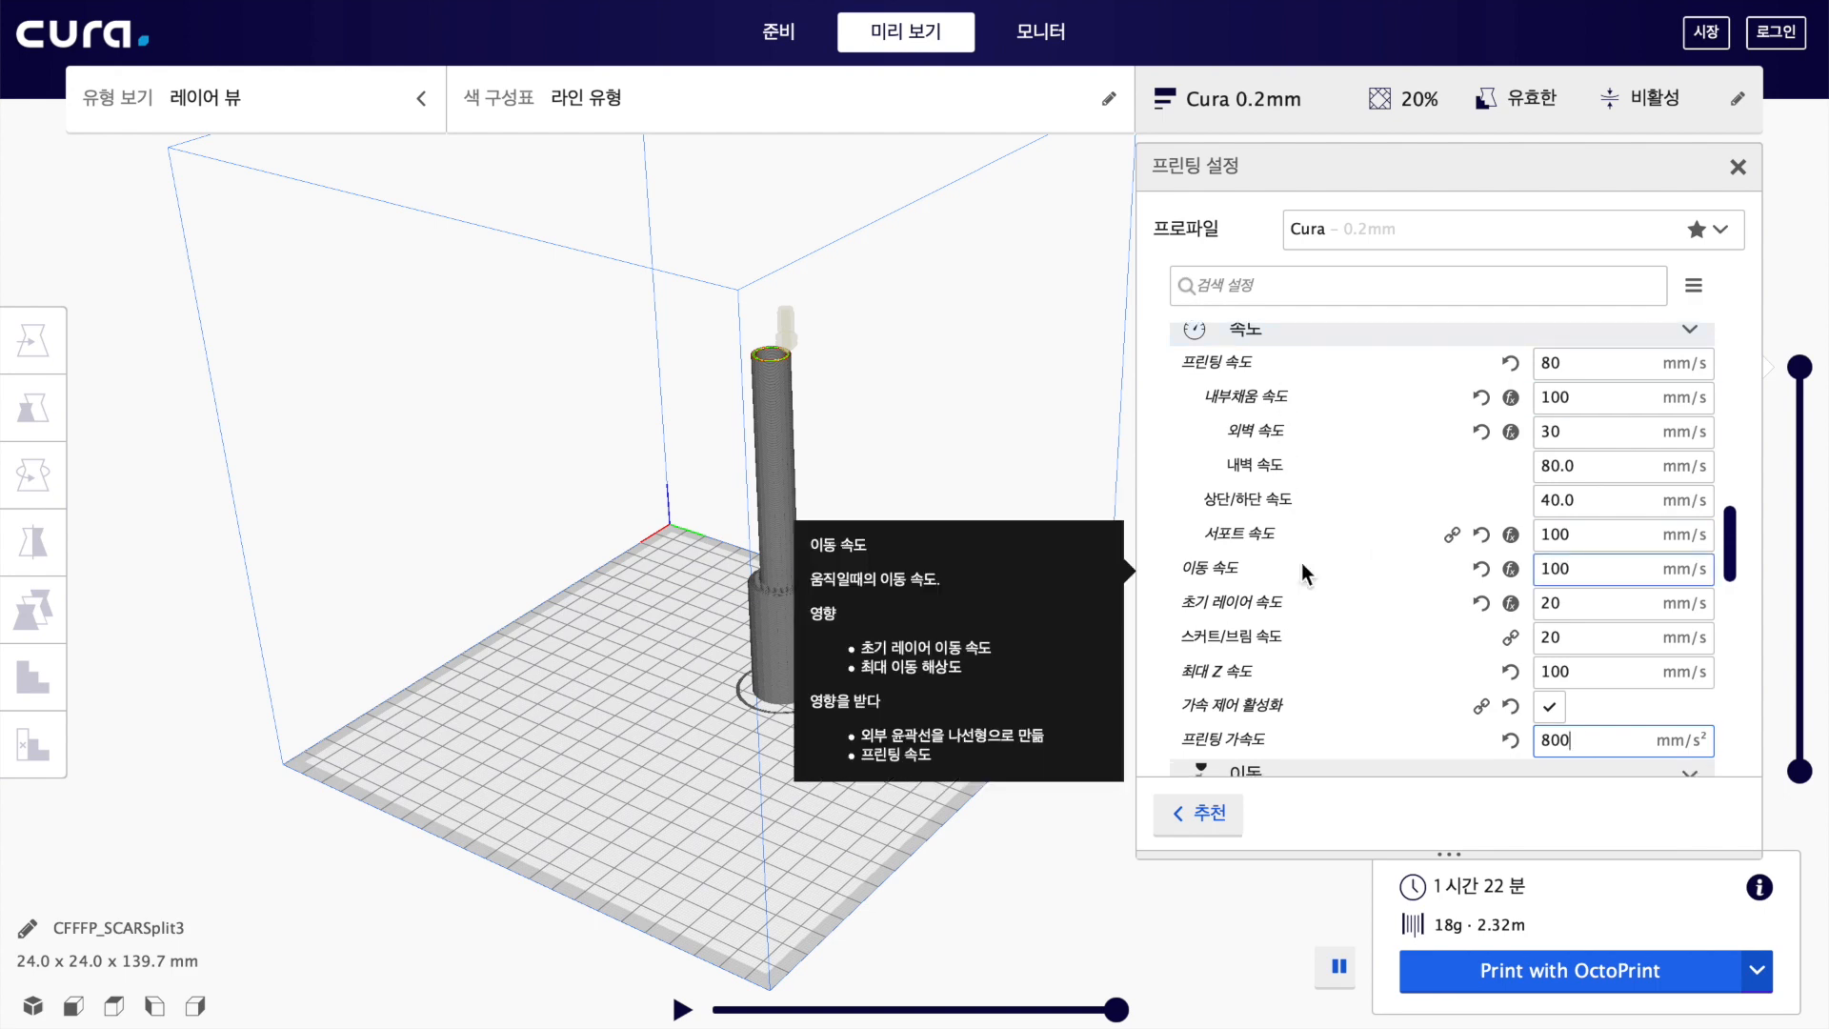
pyautogui.doubleClick(1593, 606)
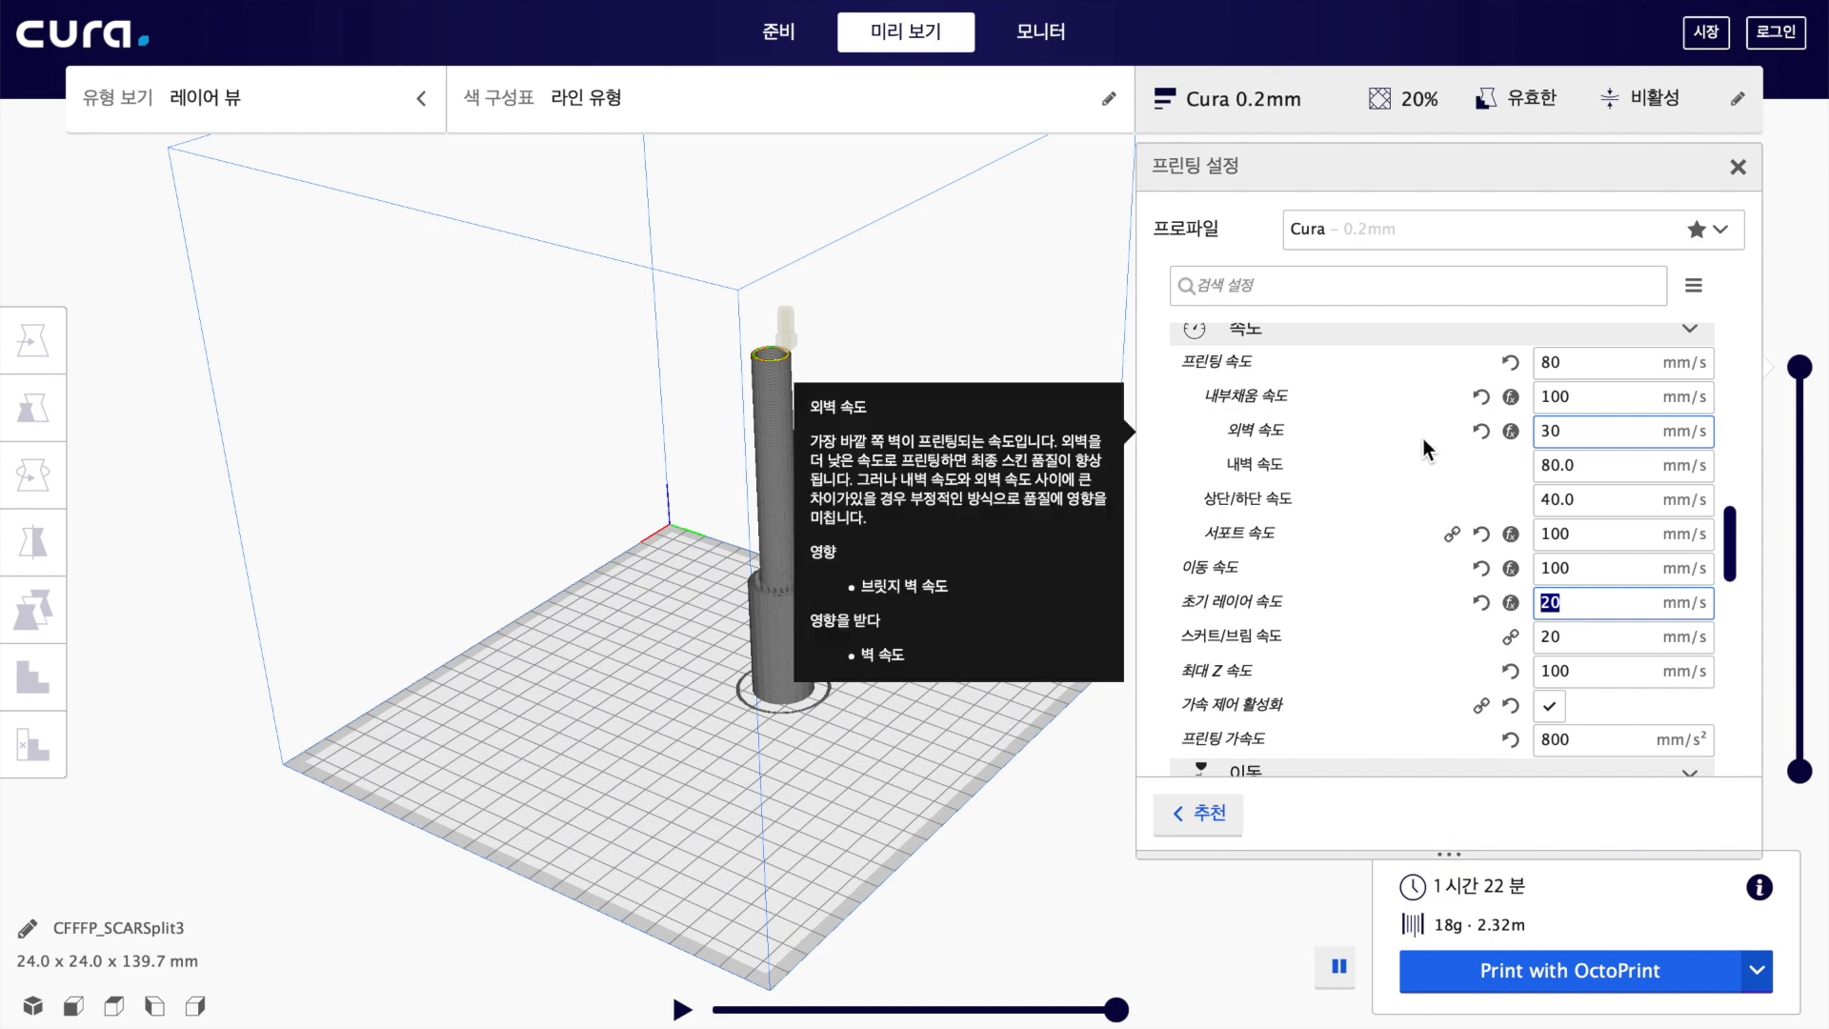
pyautogui.click(1585, 431)
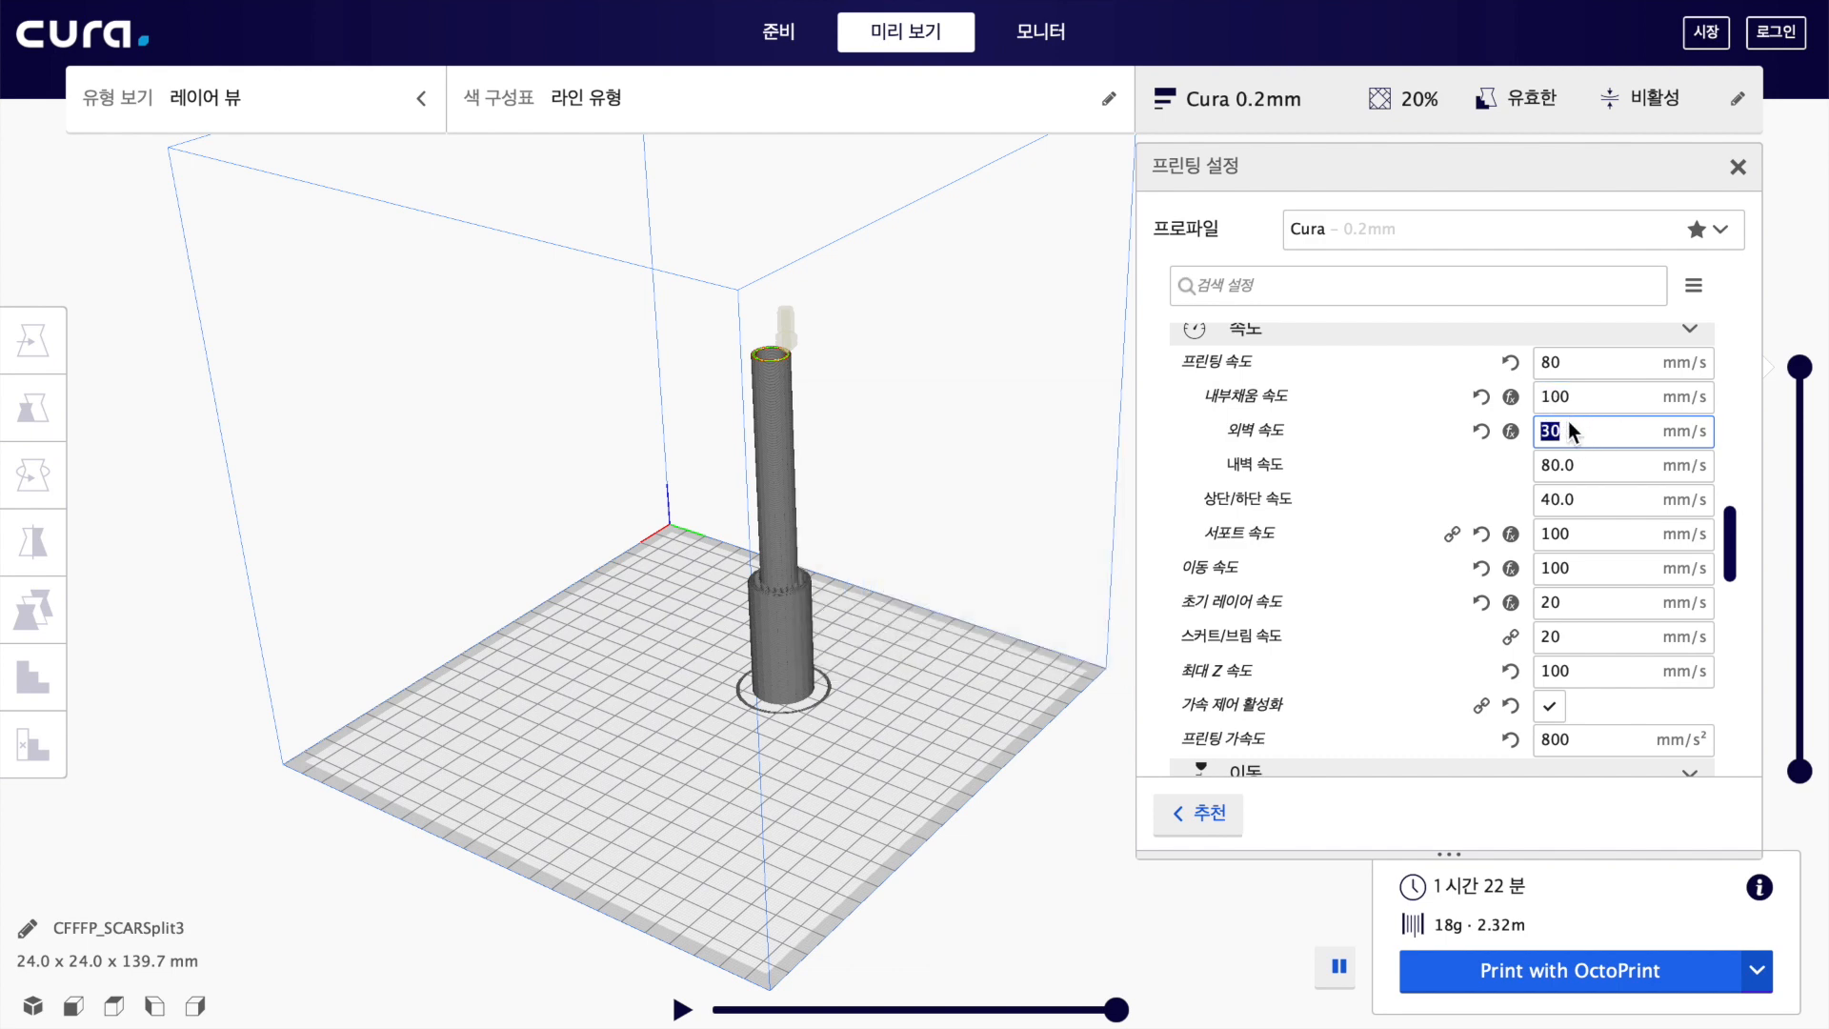
pyautogui.scroll(-1, 1568, 421)
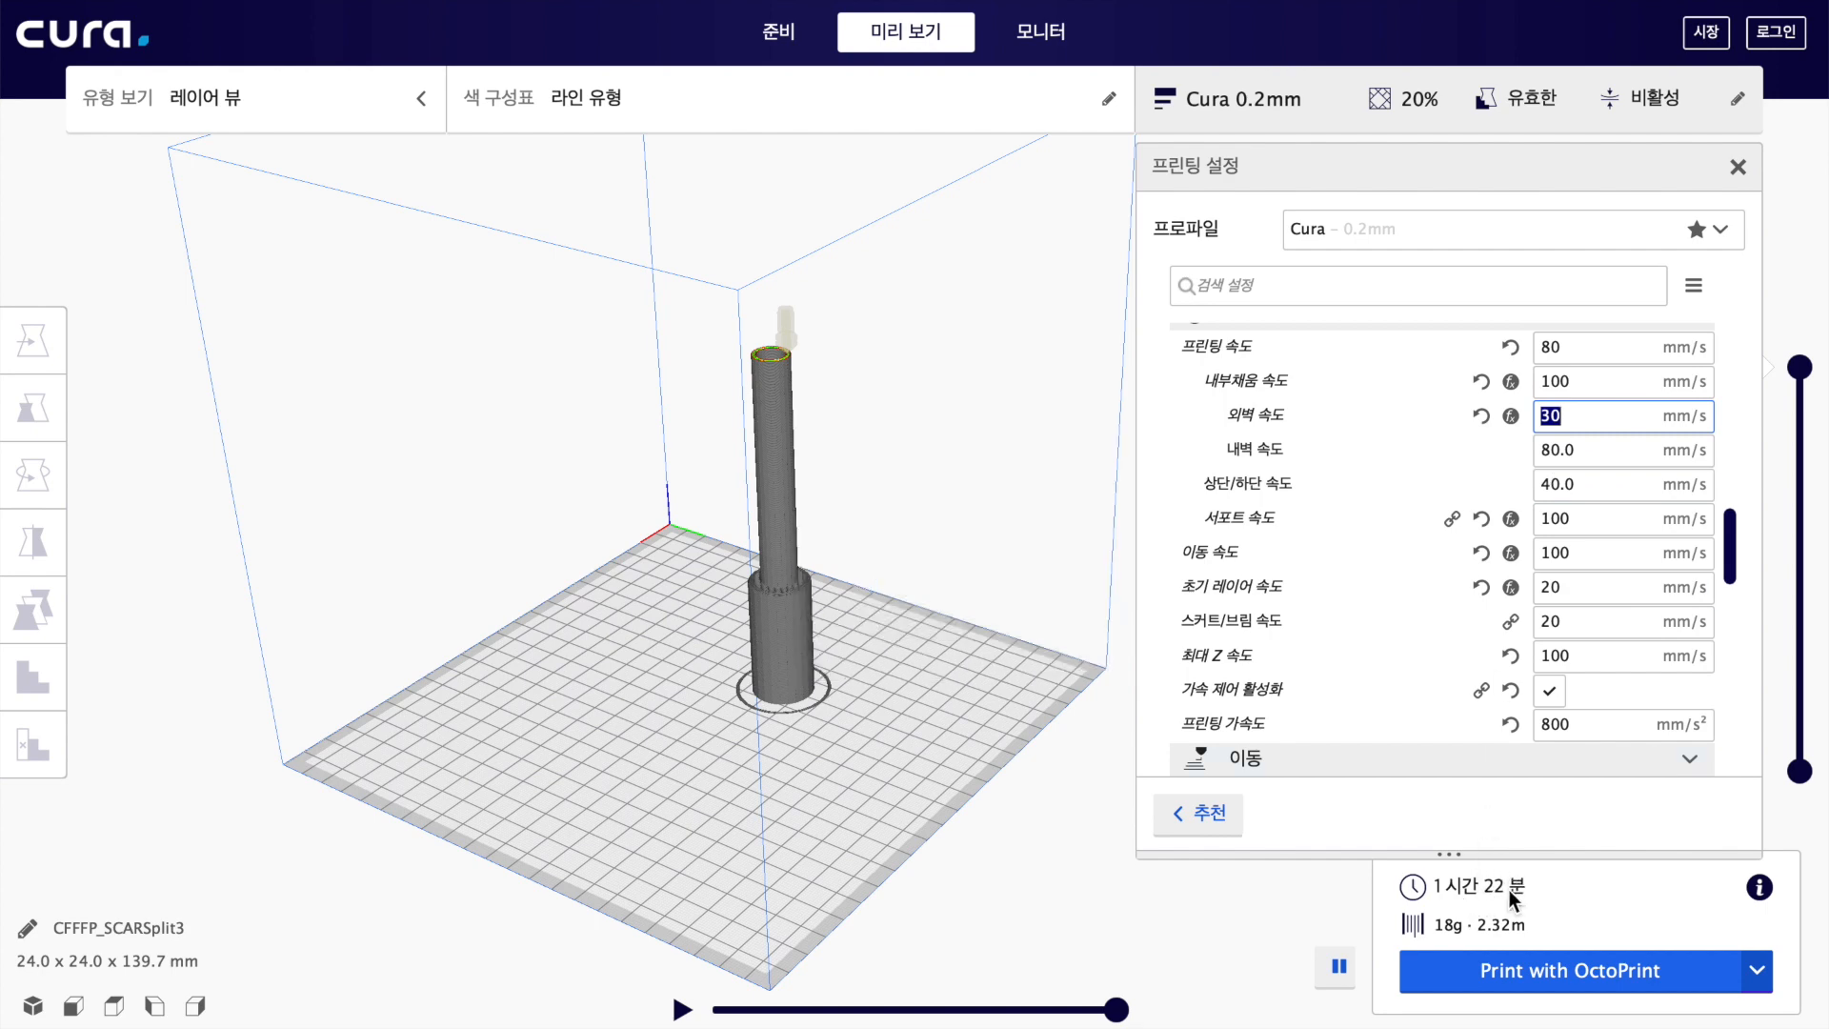
pyautogui.click(1333, 711)
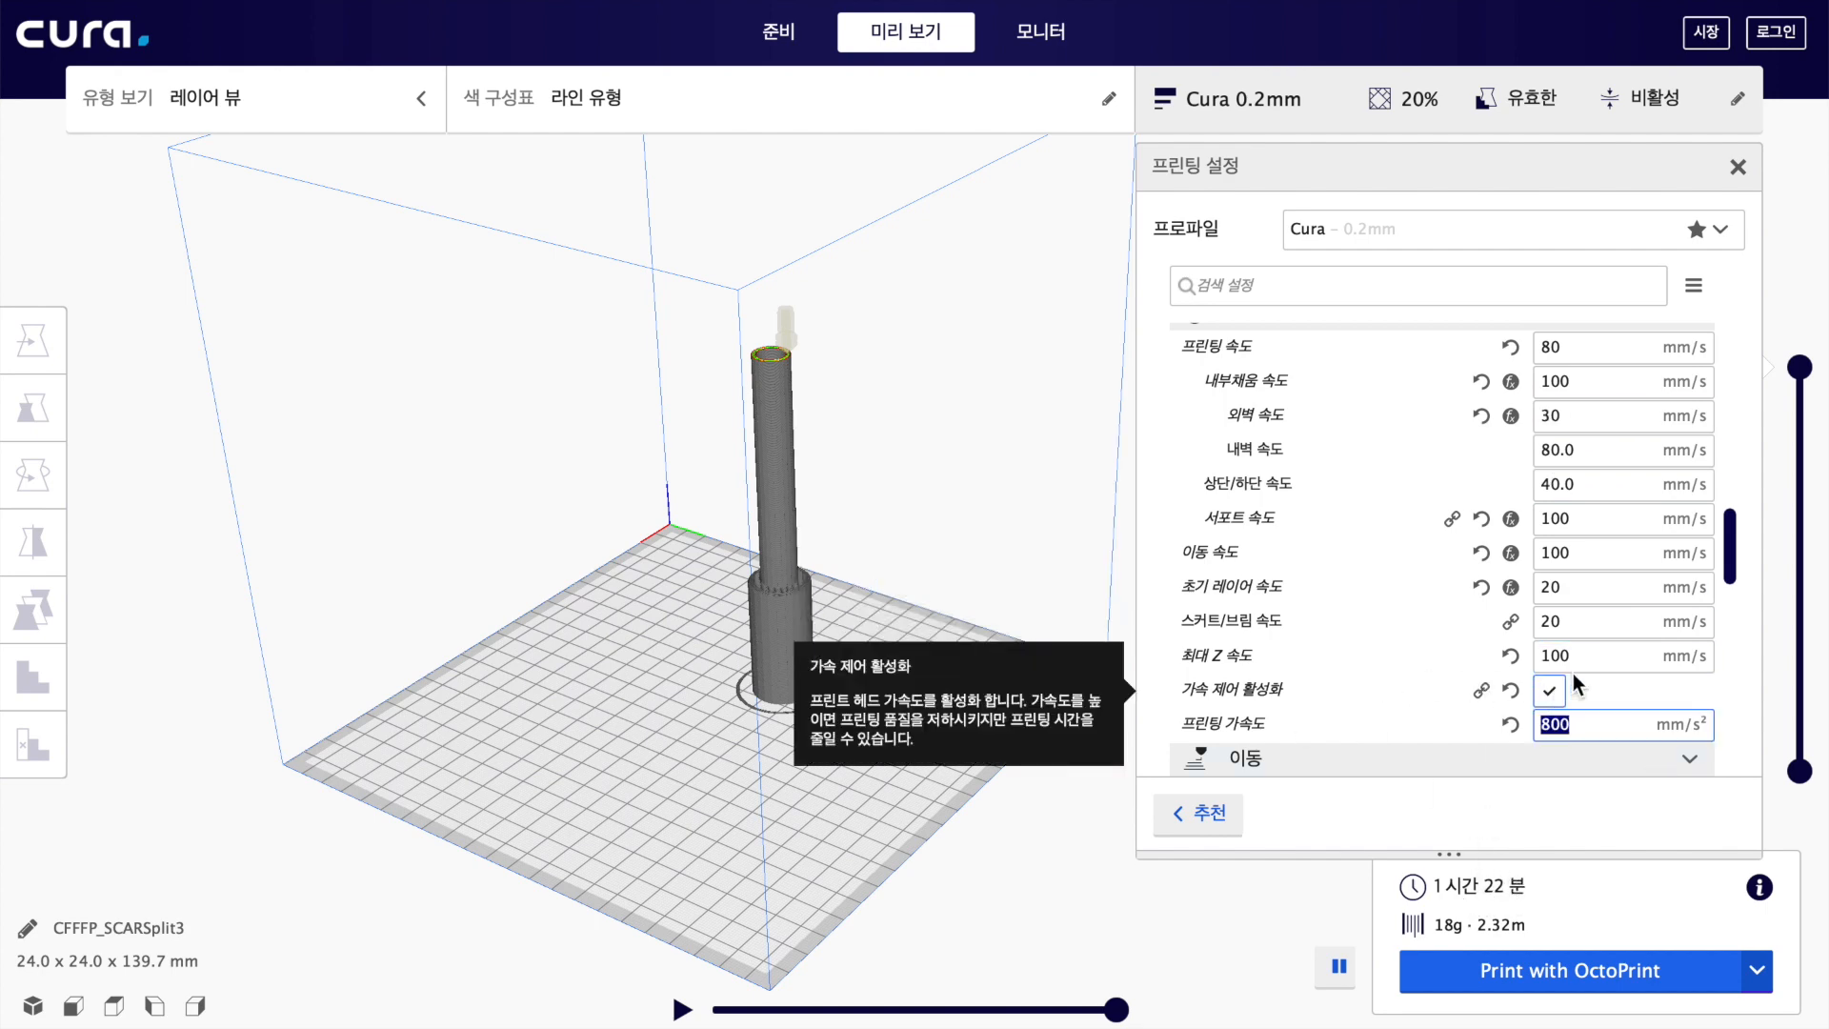
pyautogui.click(1597, 725)
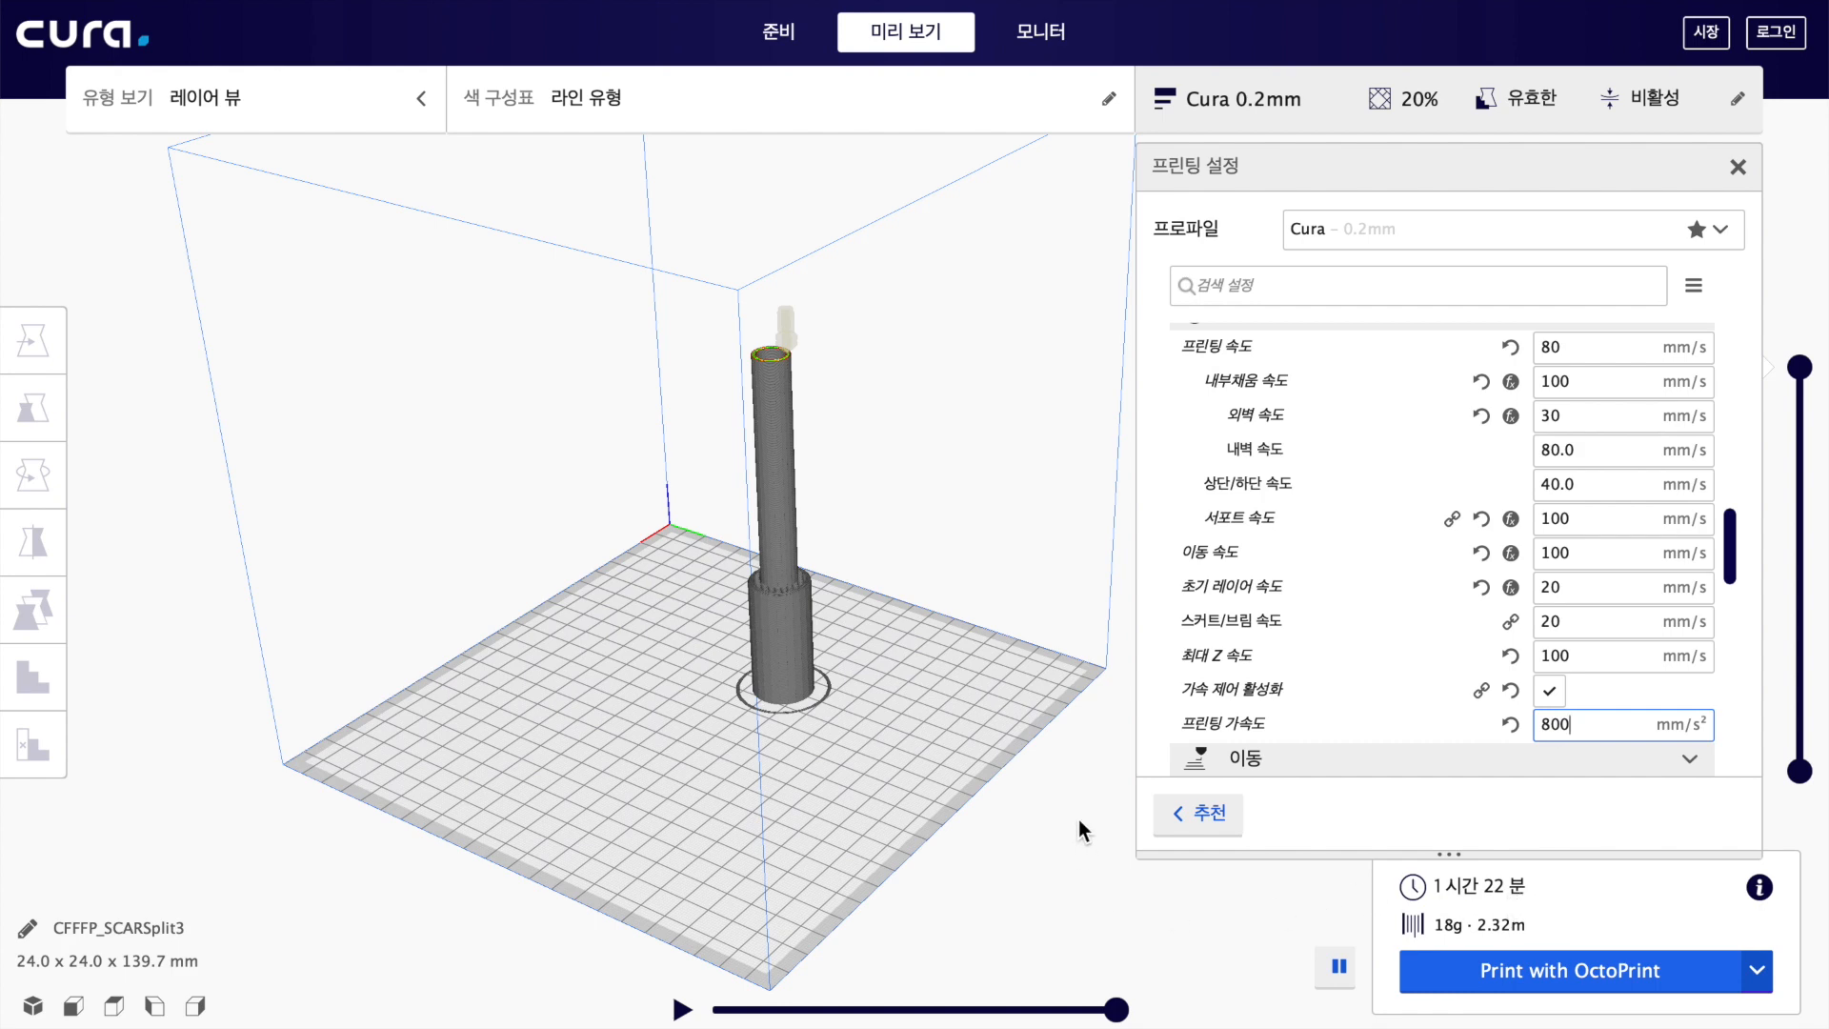
pyautogui.scroll(-1, 1343, 608)
pyautogui.scroll(1, 1343, 609)
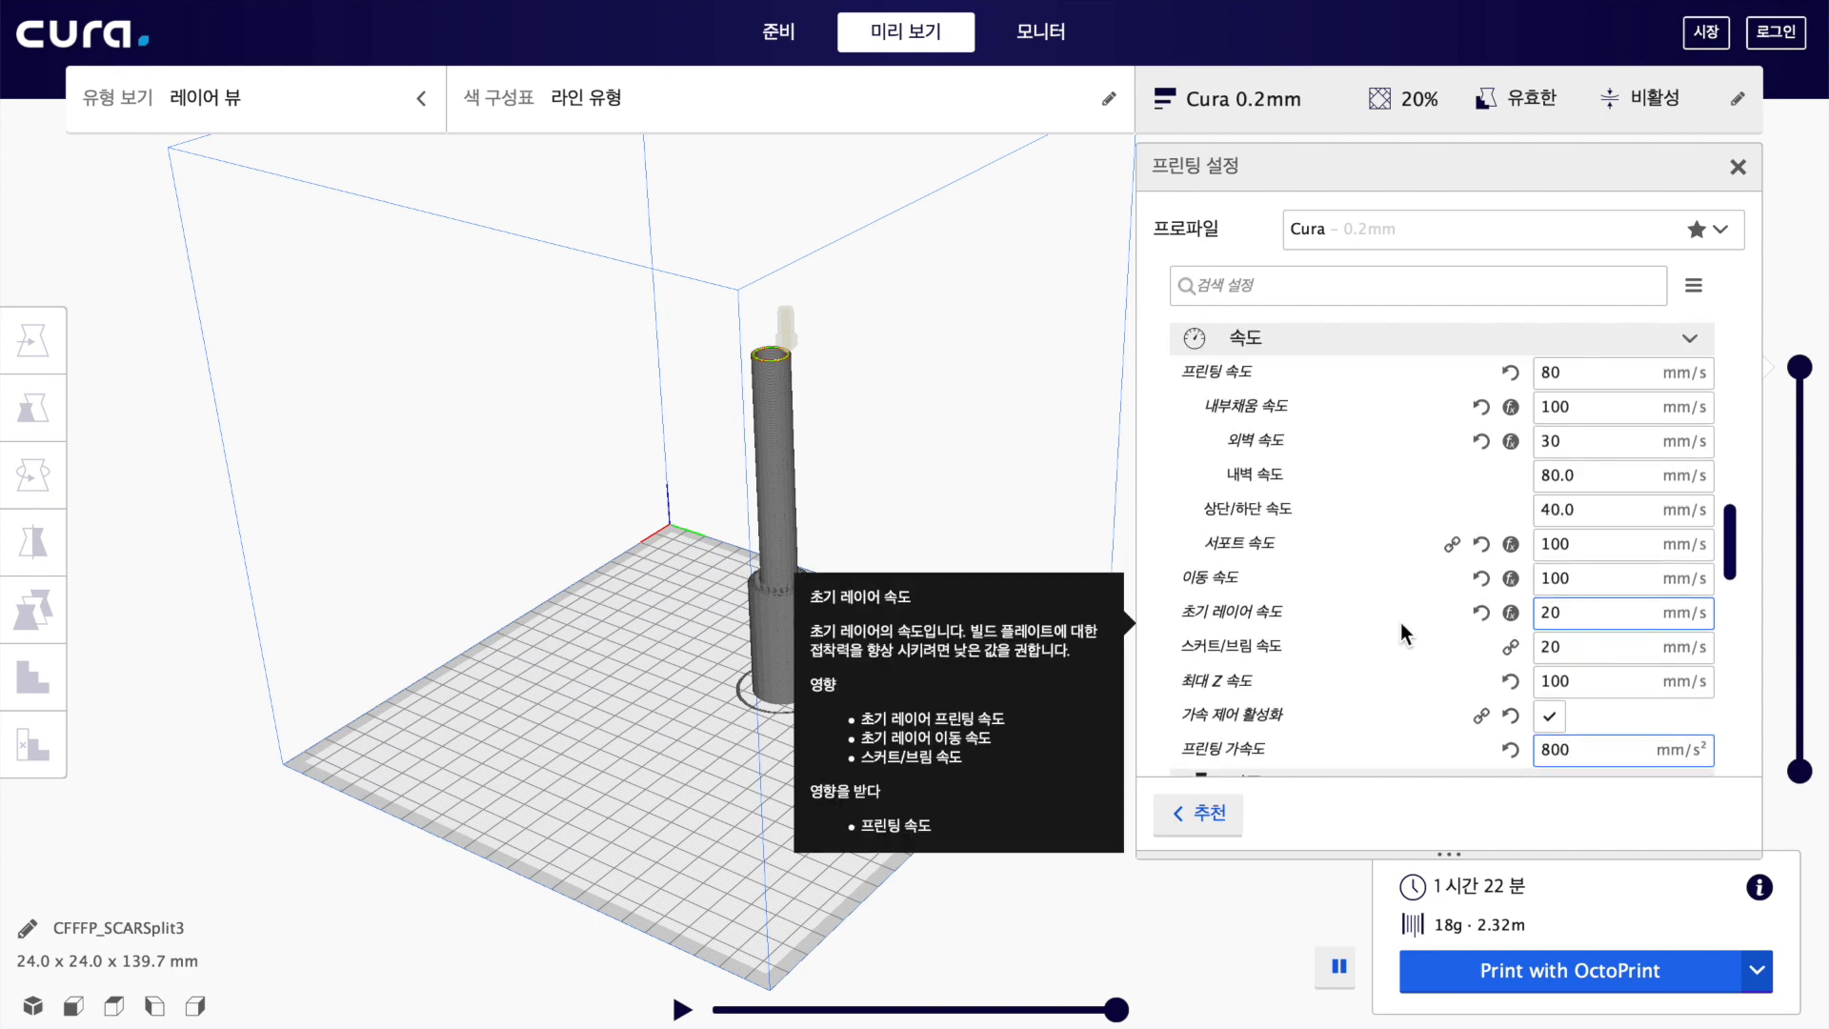